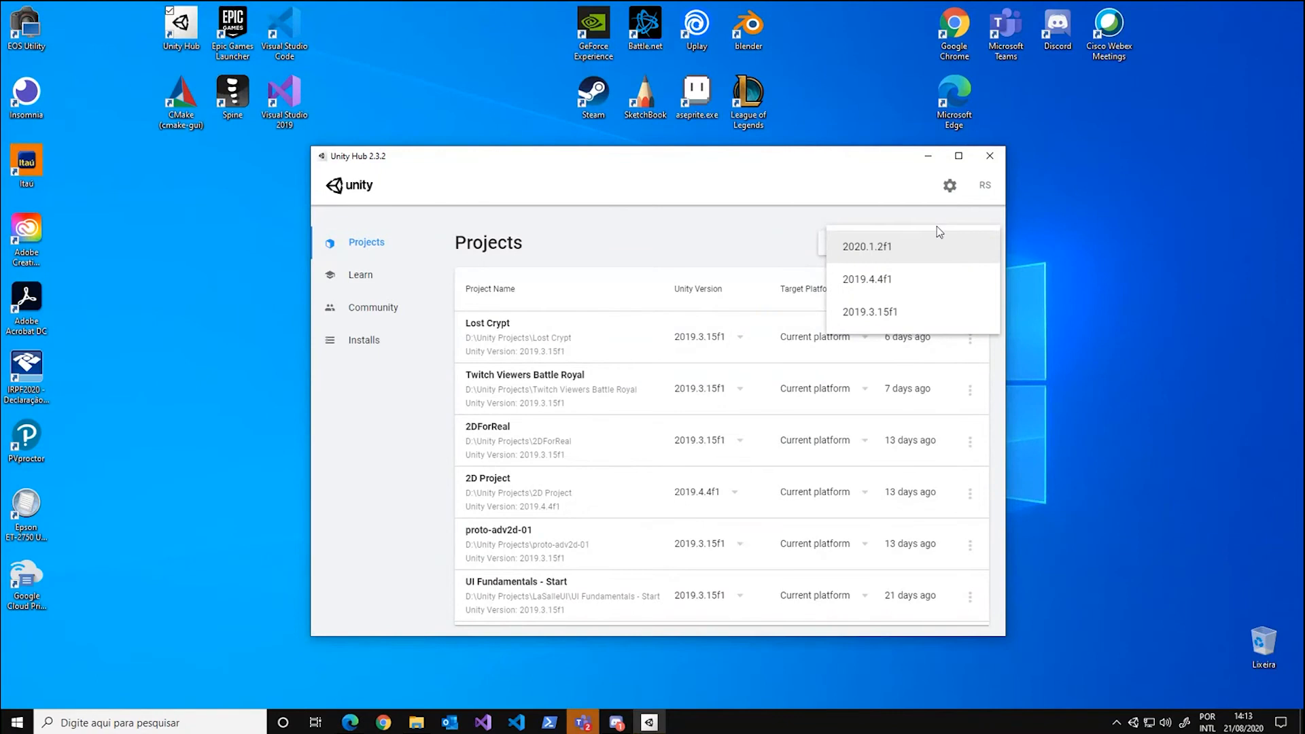
Create a 2D project with Unity 2020.1.2f1 named "Trabalhando Com UI - Ago 21" in the C:\Users\me\Desktop location
left_click(860, 249)
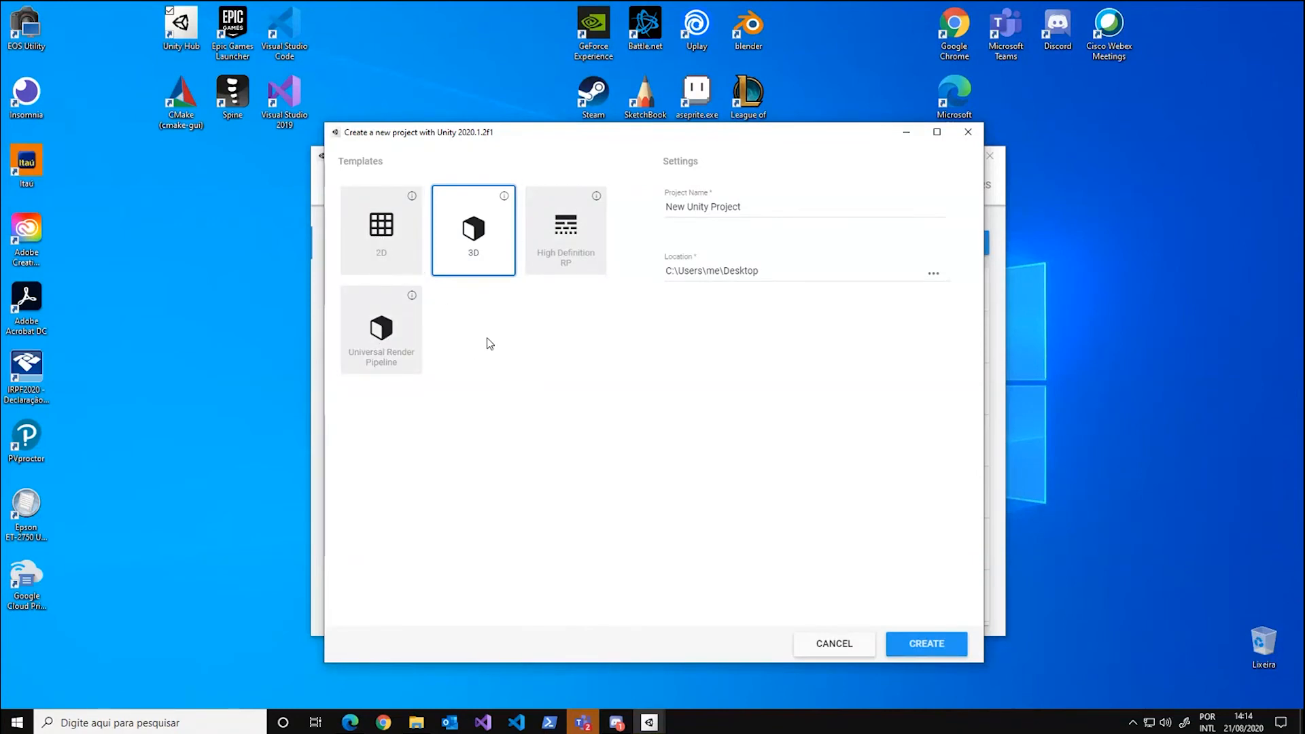
left_click(383, 229)
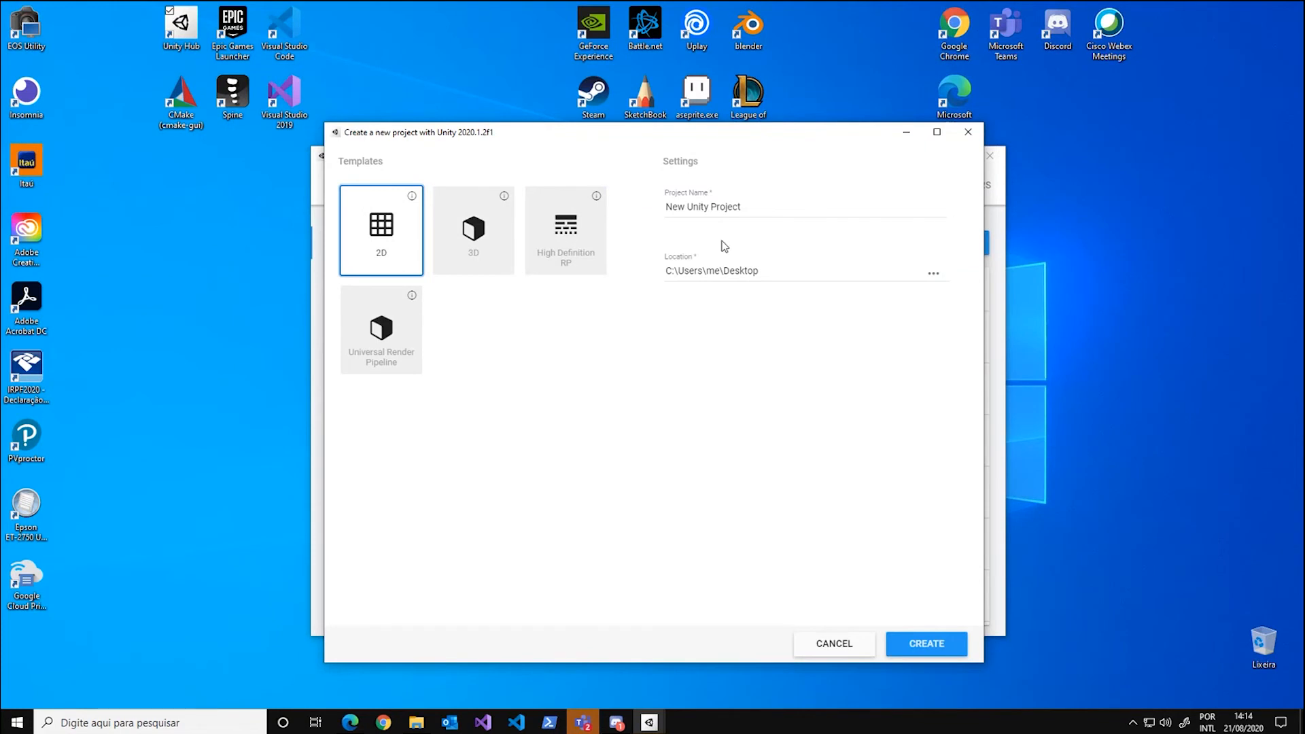
left_click(764, 206)
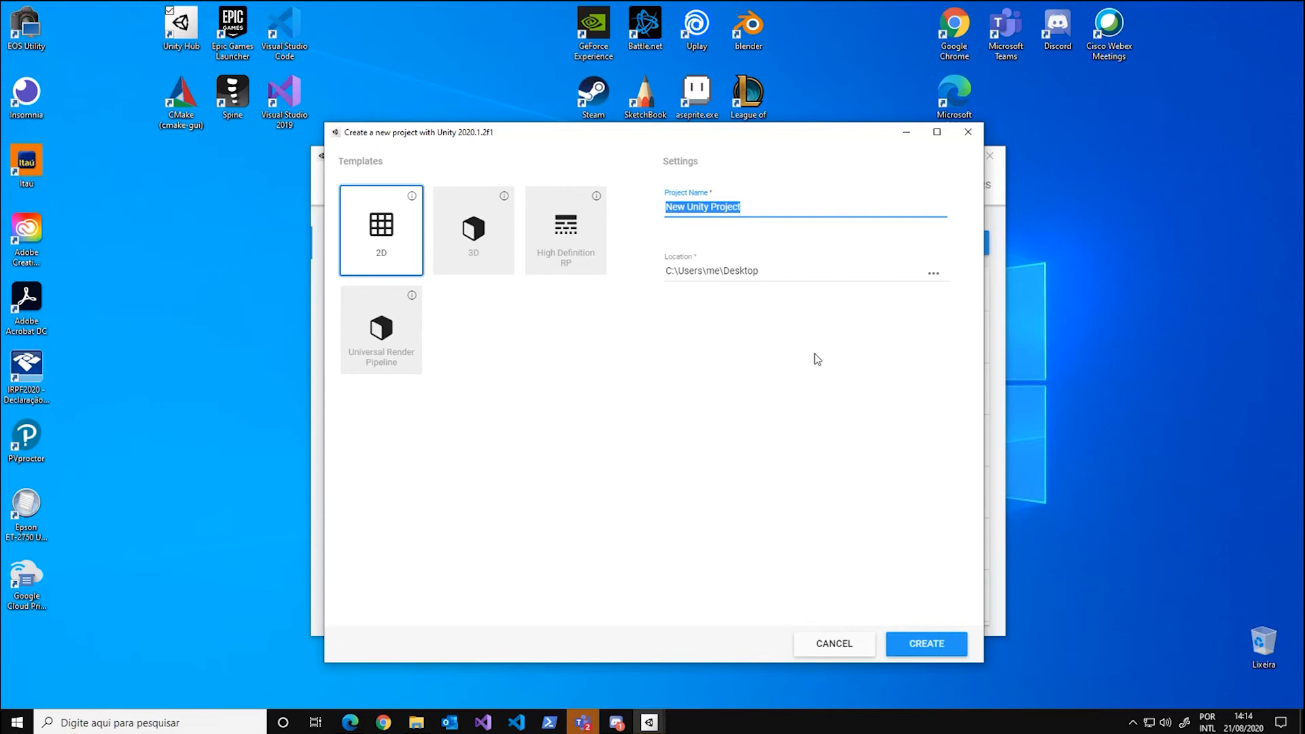
type("Trabalh")
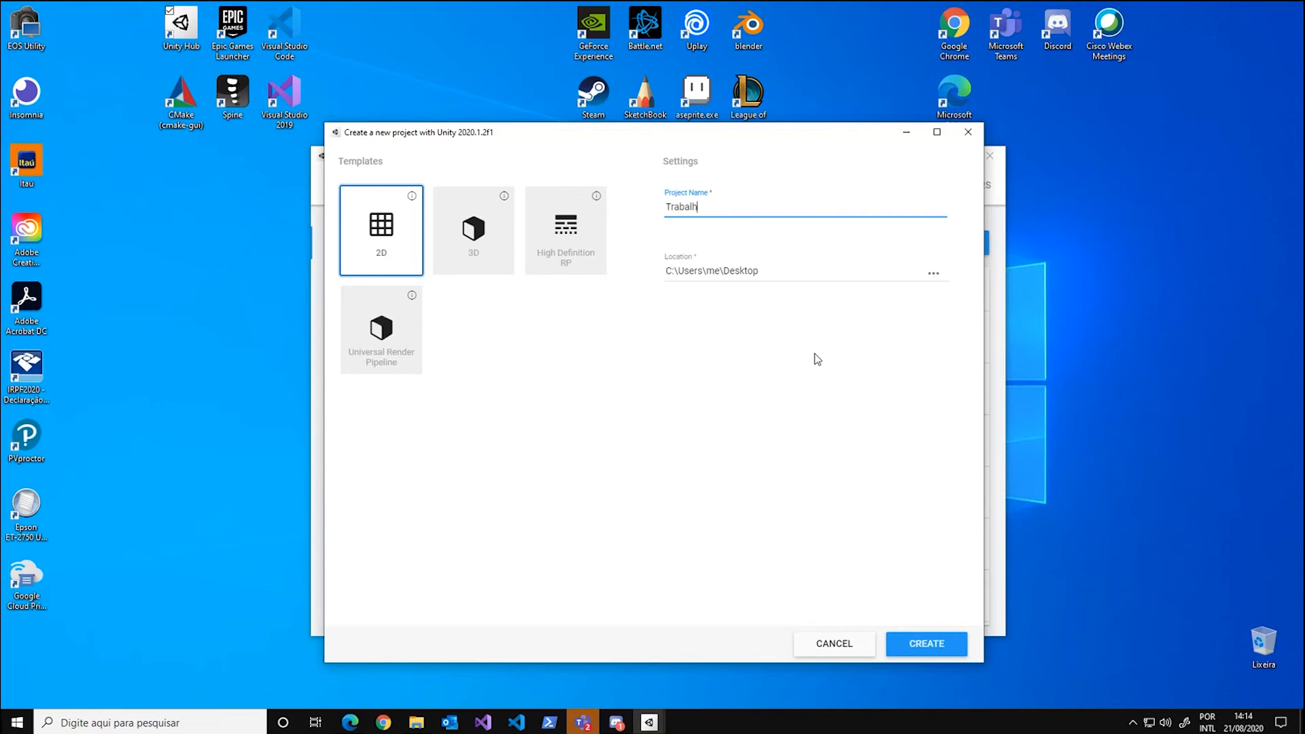
type("ando Com UI - Ago 21")
left_click(777, 267)
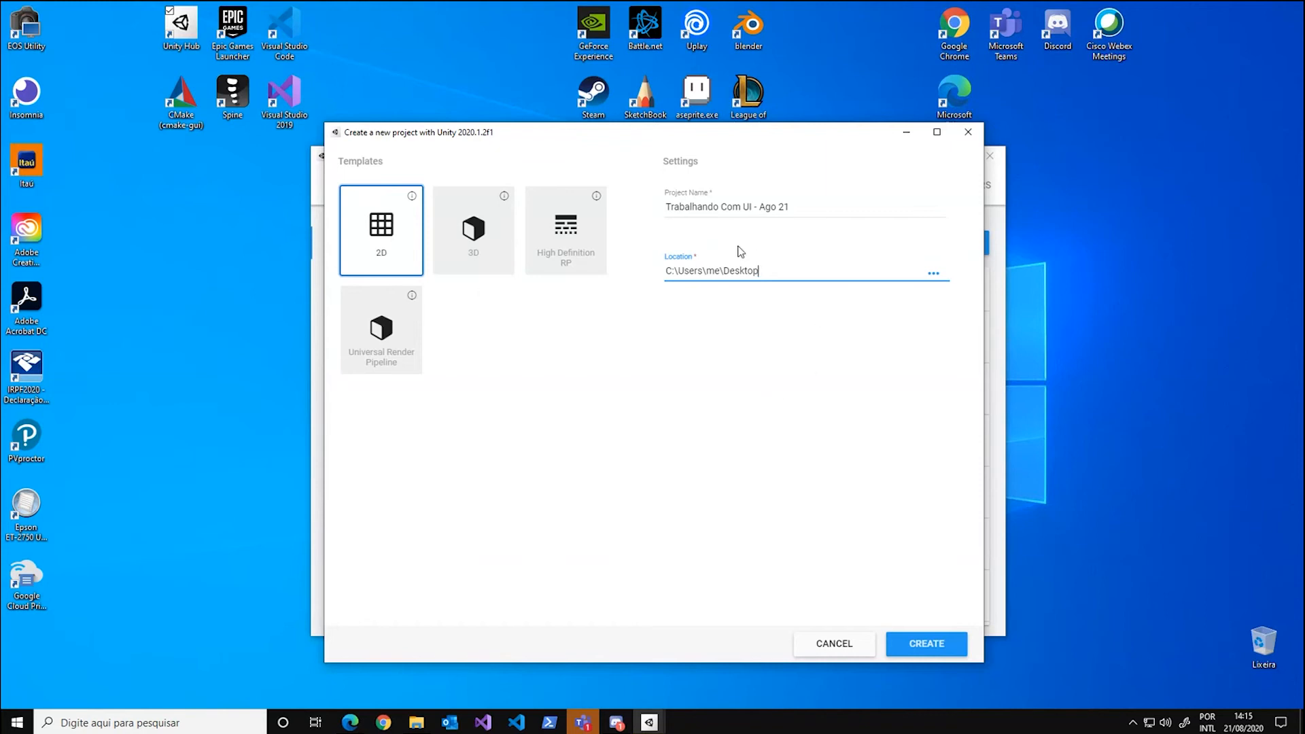
left_click(815, 210)
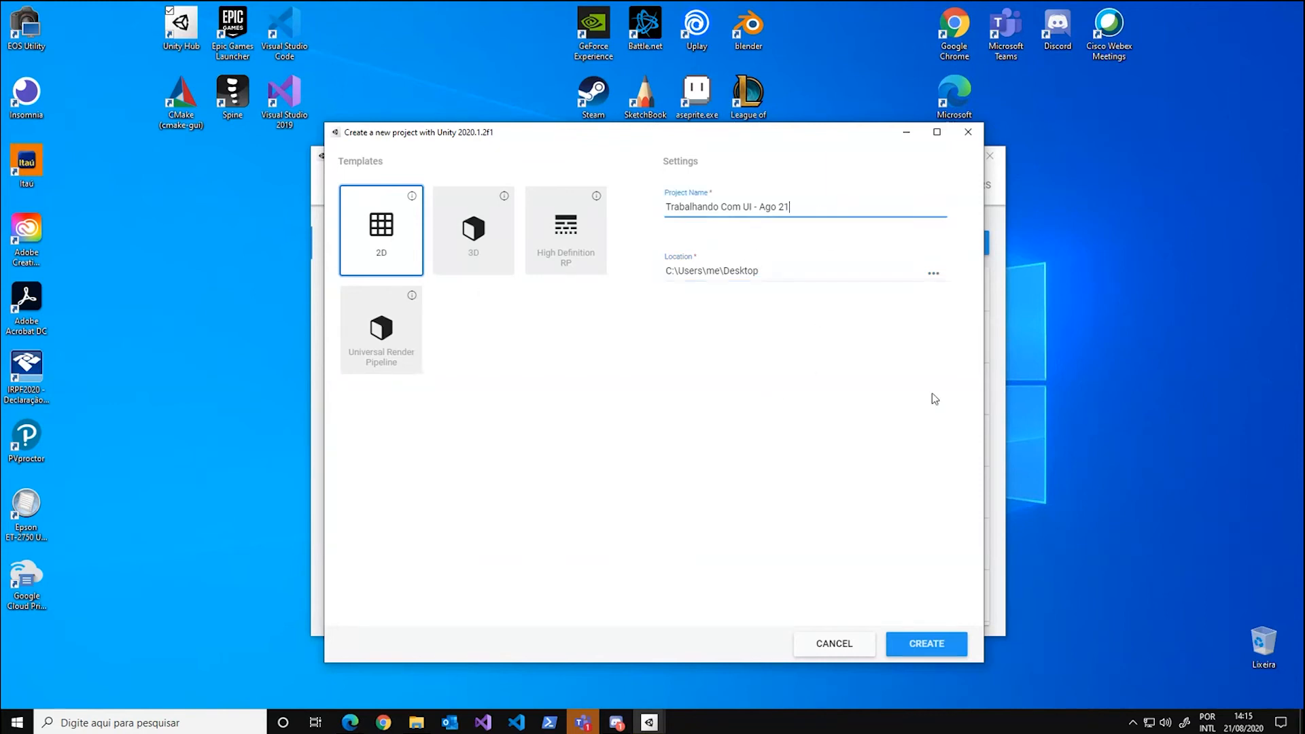
left_click(816, 270)
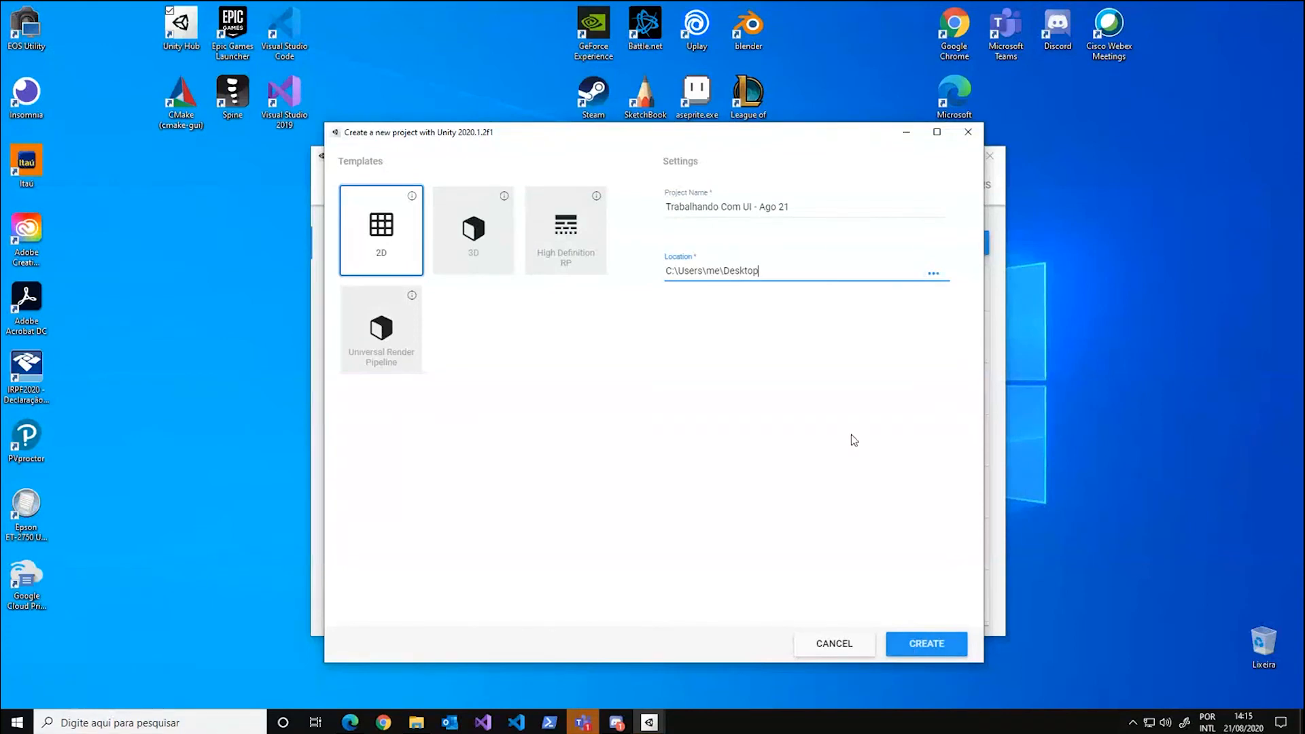
left_click(944, 653)
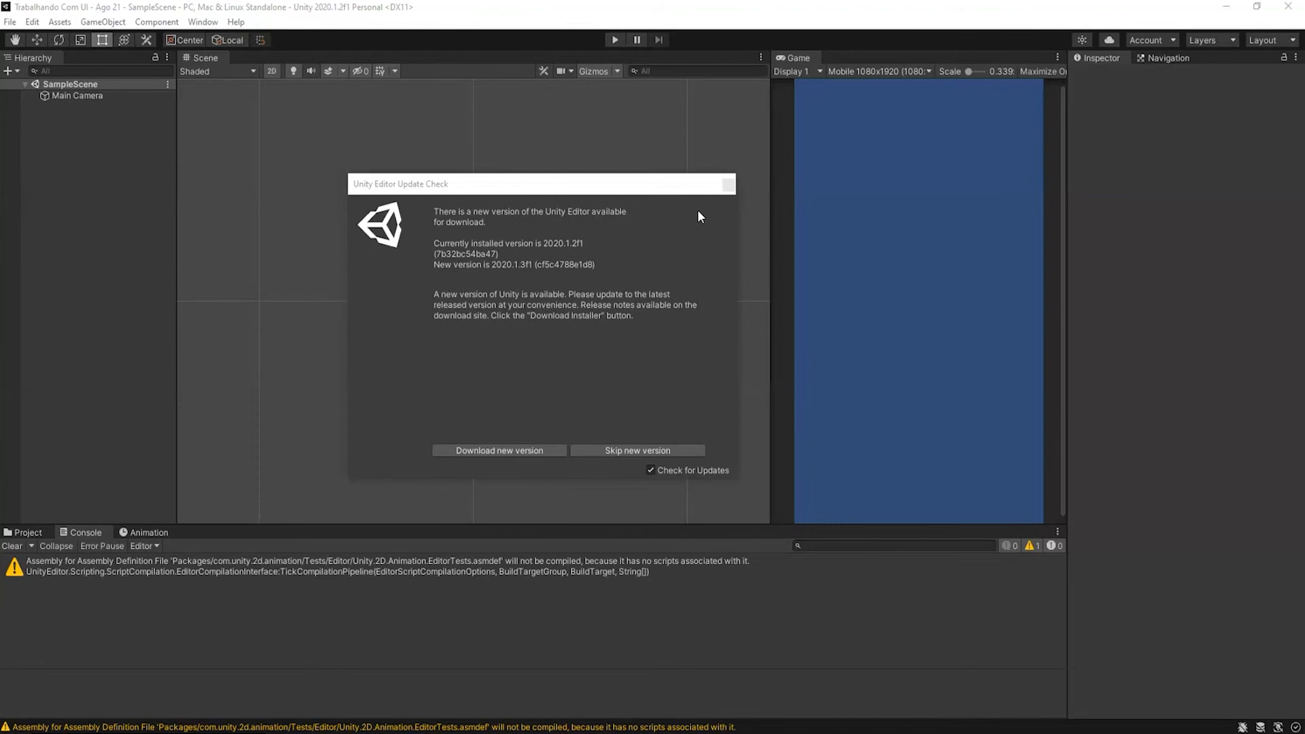
Dismiss the editor update notice, then dock the Game view beside the Scene tab and set its aspect to Free Aspect
left_click(729, 184)
scroll(577, 299, "up", 4)
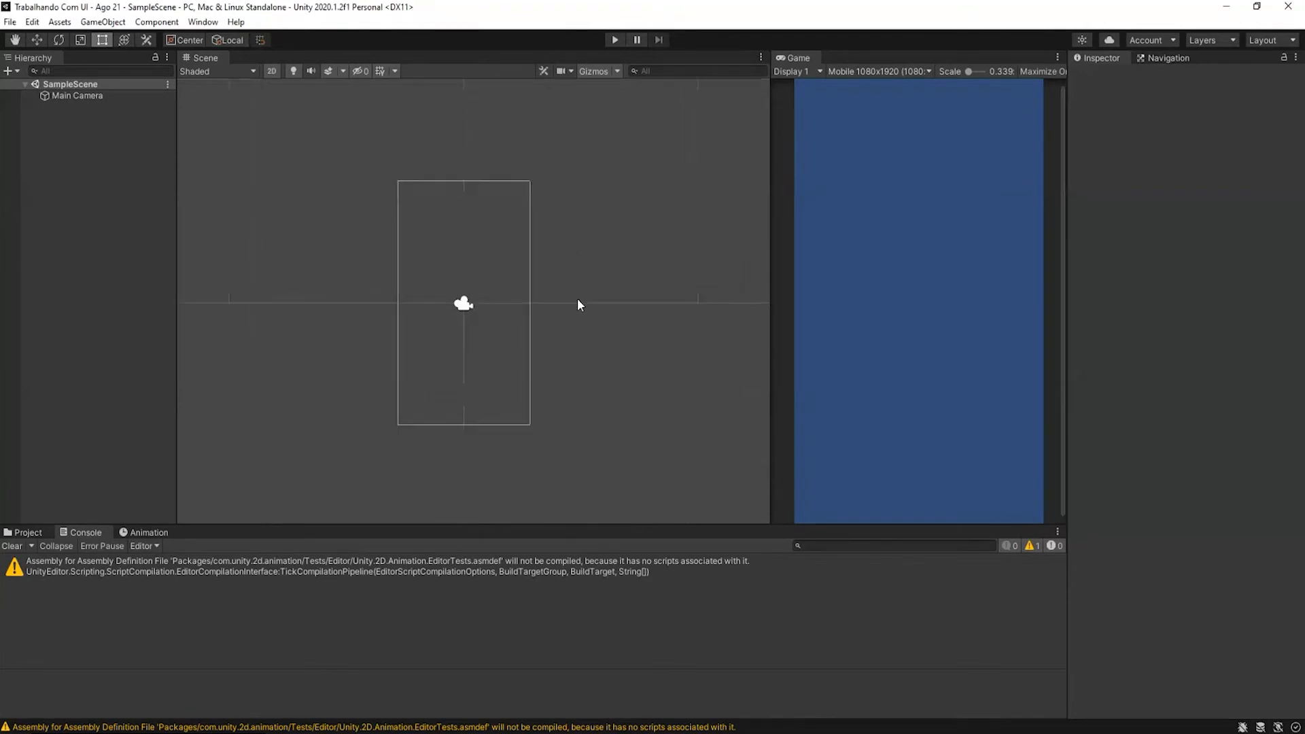
left_click_drag(794, 63, 312, 58)
left_click(296, 71)
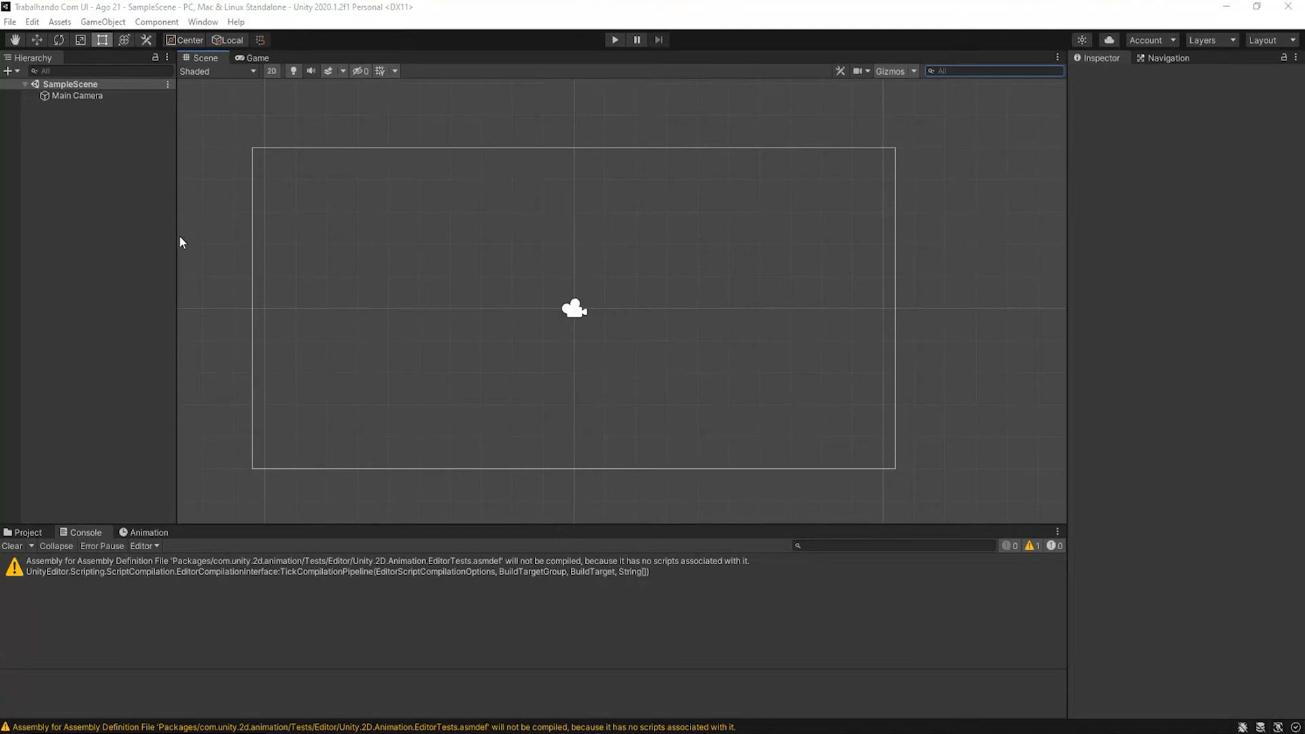
left_click_drag(176, 235, 182, 236)
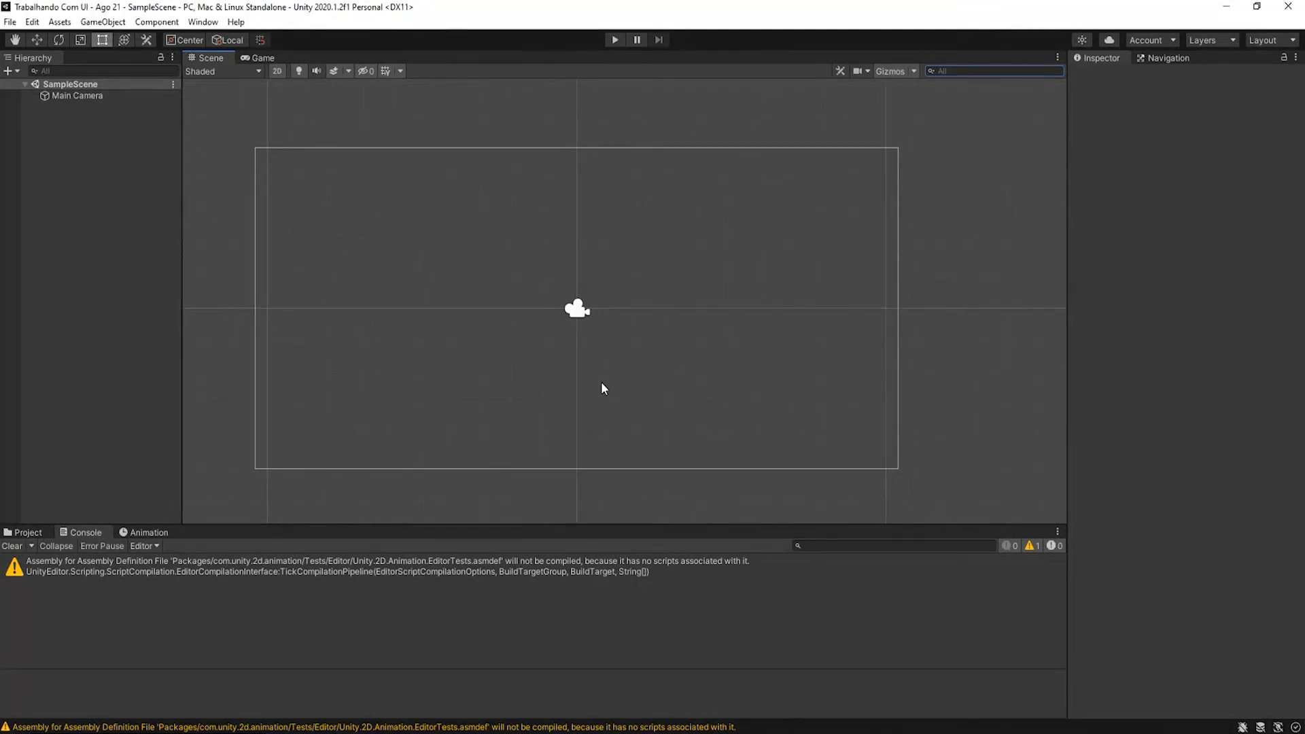
scroll(554, 395, "up", 1)
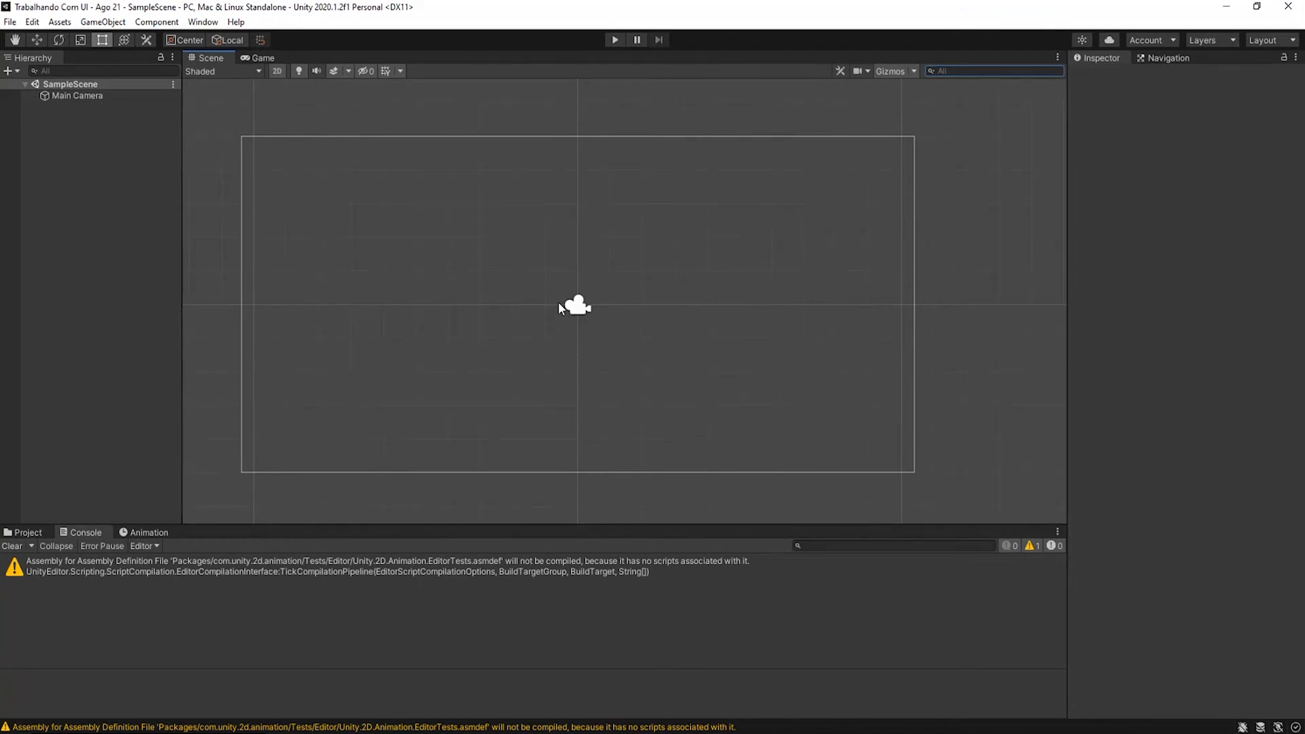
Show the project's assets and examine the Main Camera and its parent SampleScene in the hierarchy
left_click(32, 535)
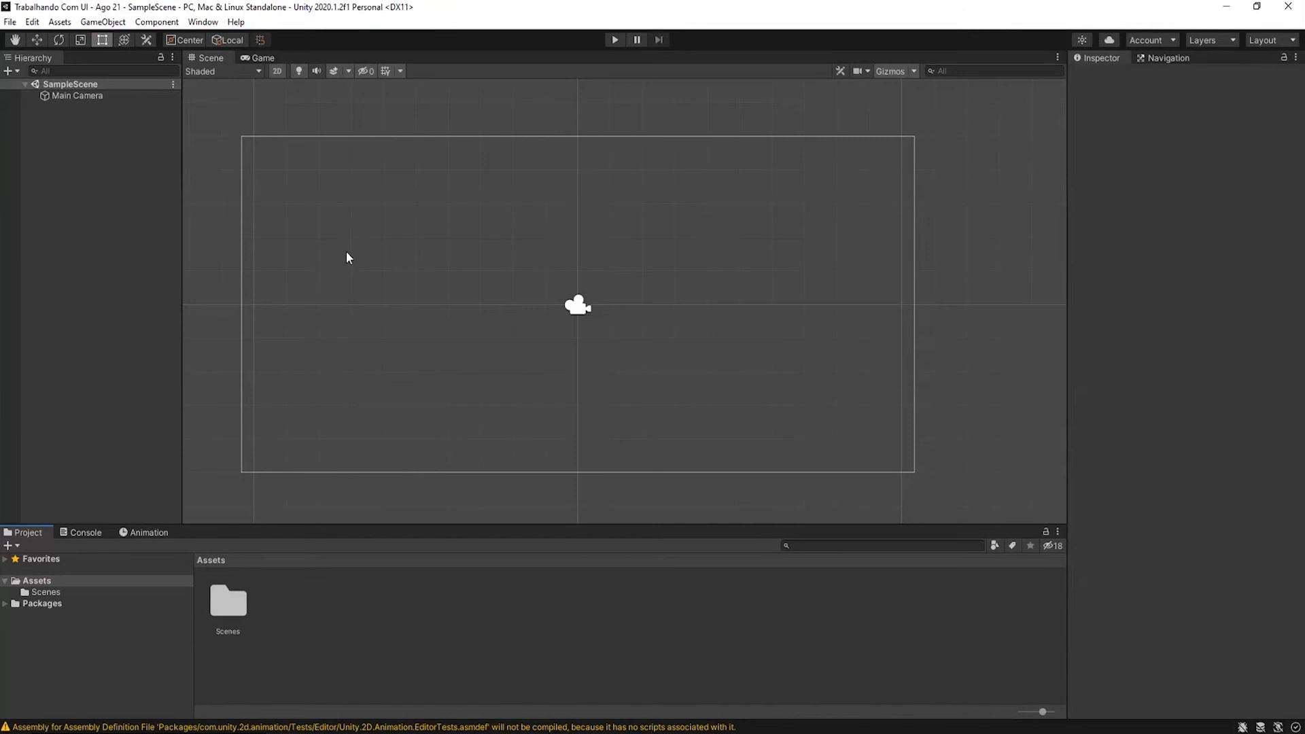
left_click(82, 97)
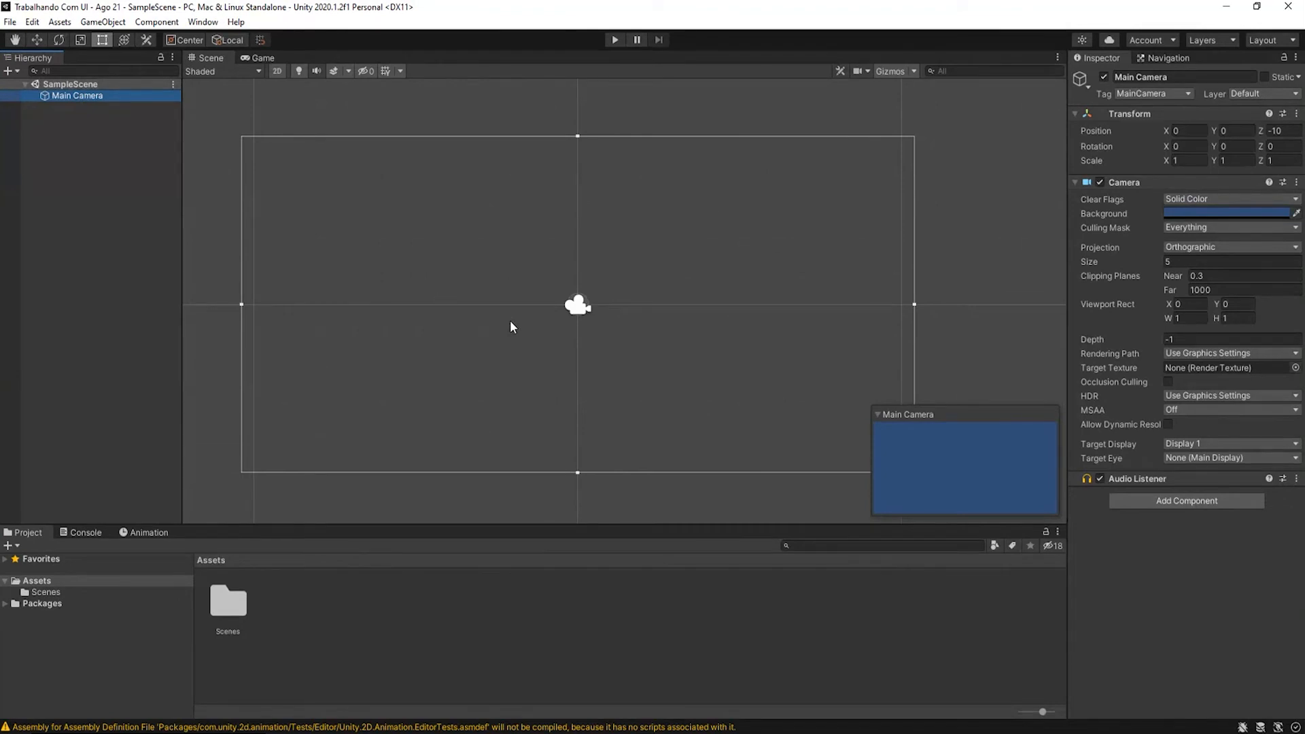
left_click(86, 84)
left_click(84, 95)
left_click(76, 84)
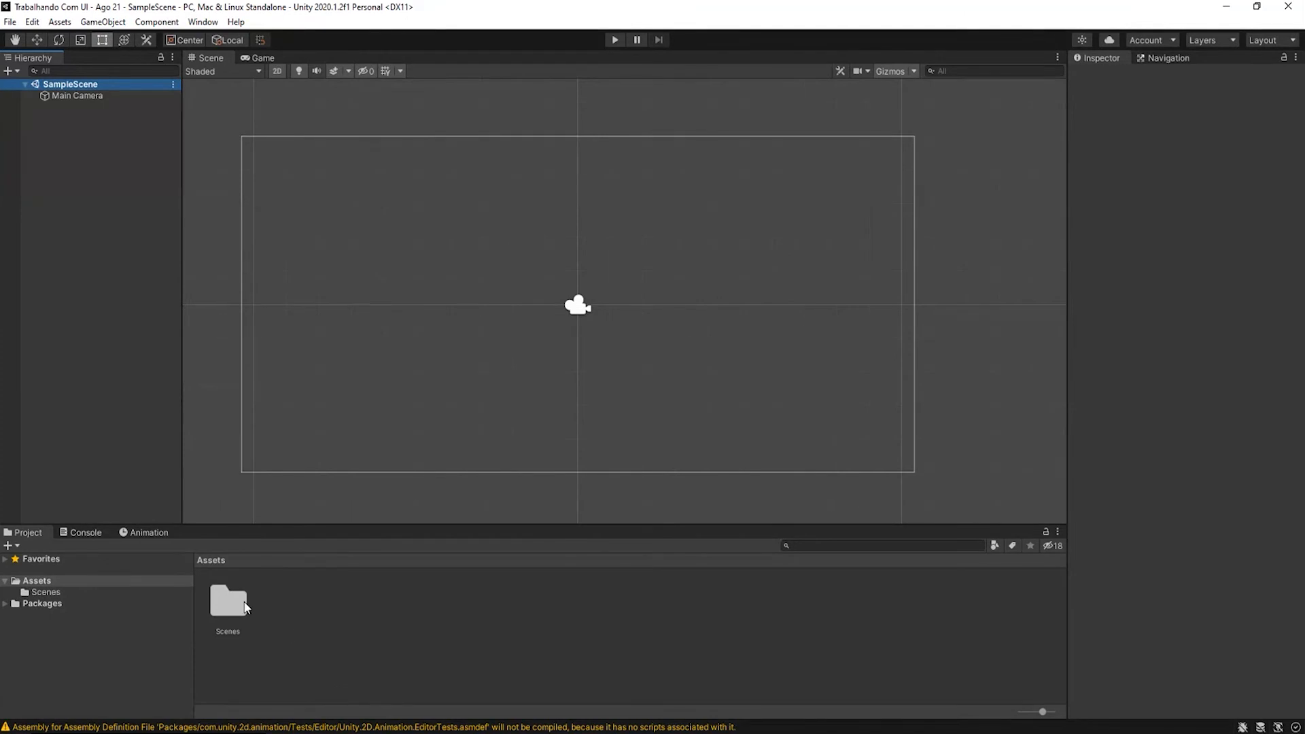
Switch to File Explorer to view the Documents folder and close the window again
left_click(334, 733)
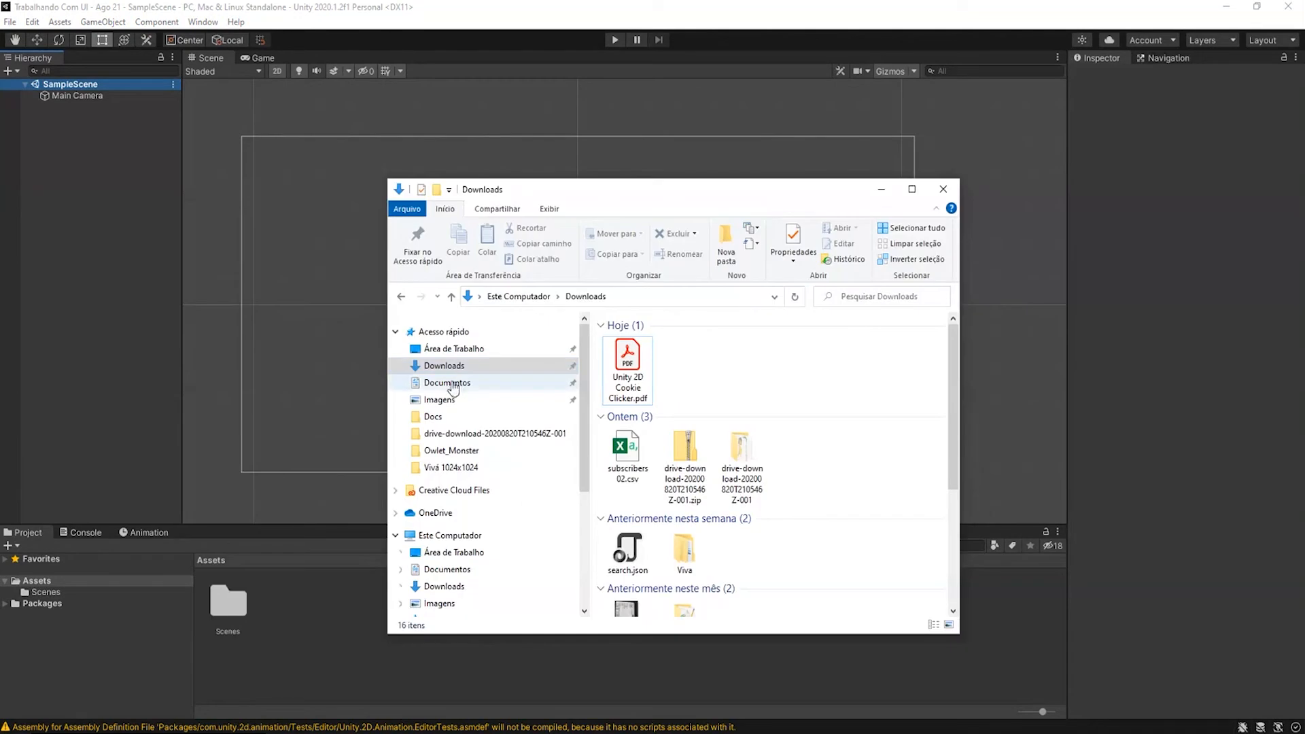
left_click(451, 385)
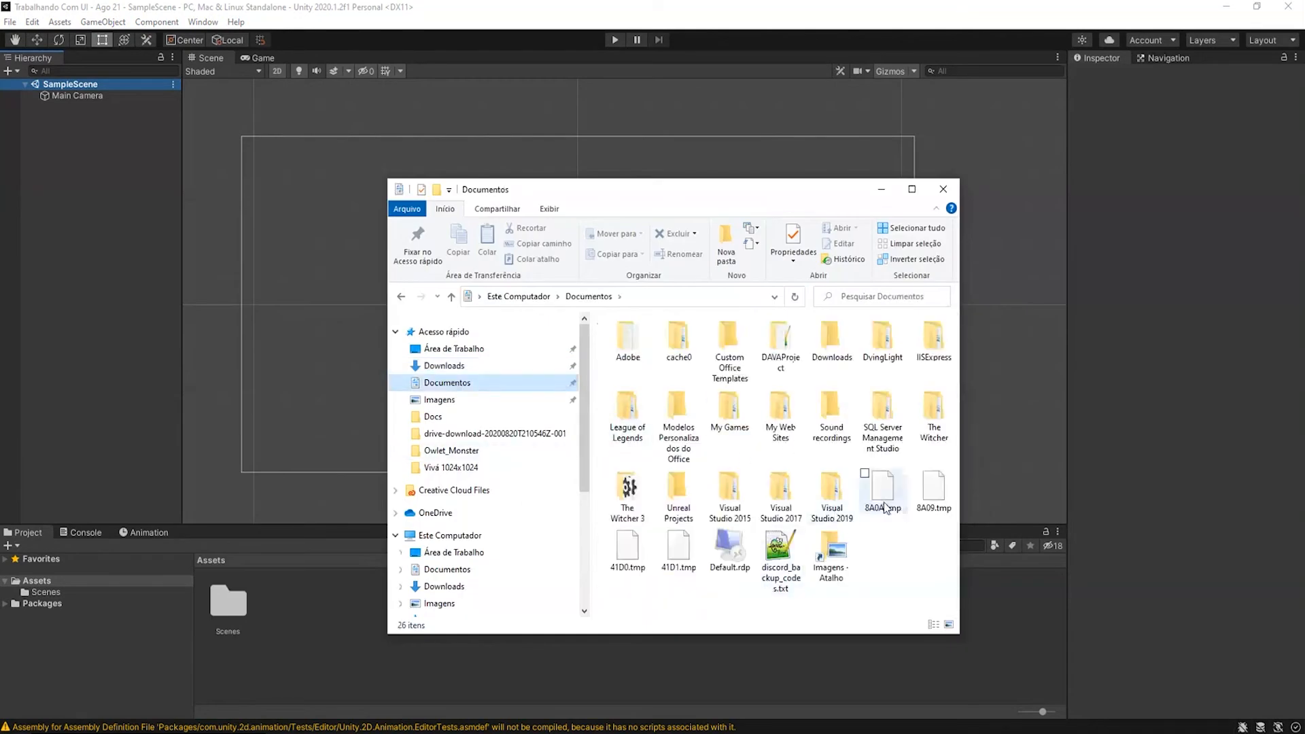
left_click(944, 189)
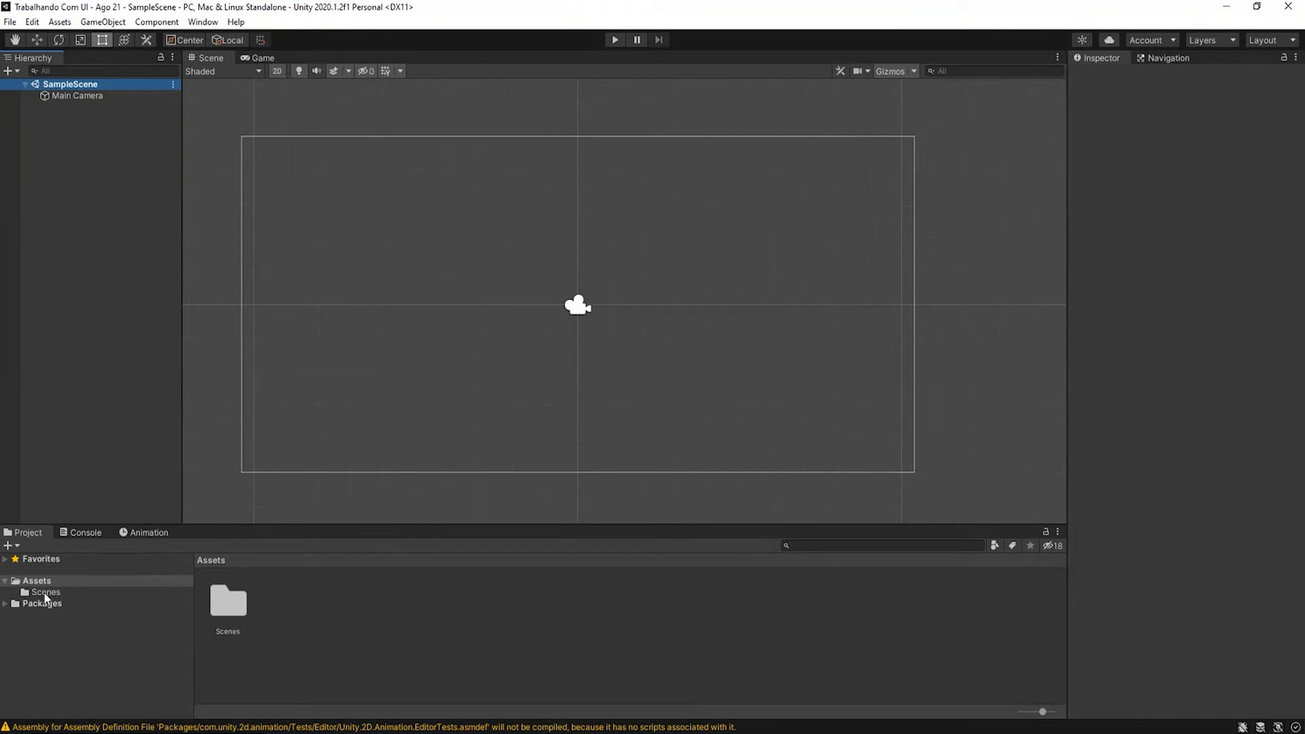
Rename the SampleScene asset in the Scenes folder as "Menu Principal" and reload the open scene
double_click(239, 601)
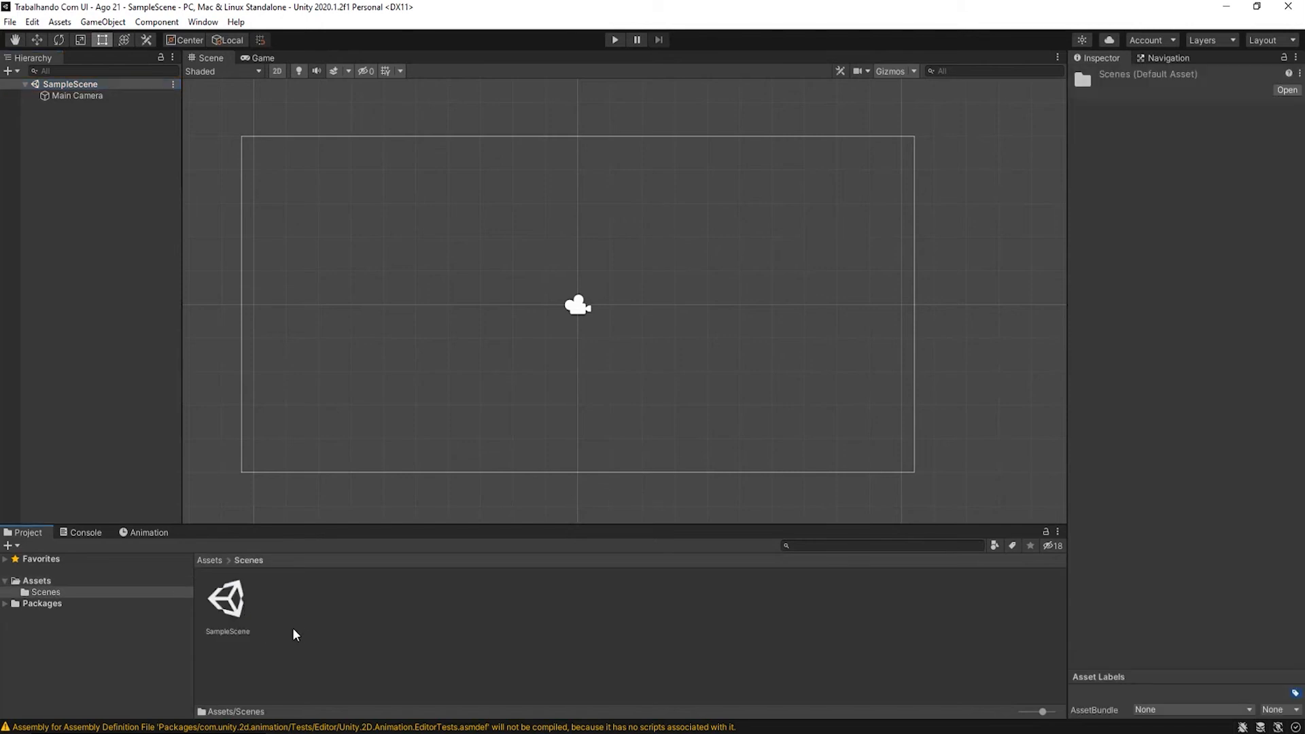
left_click(228, 614)
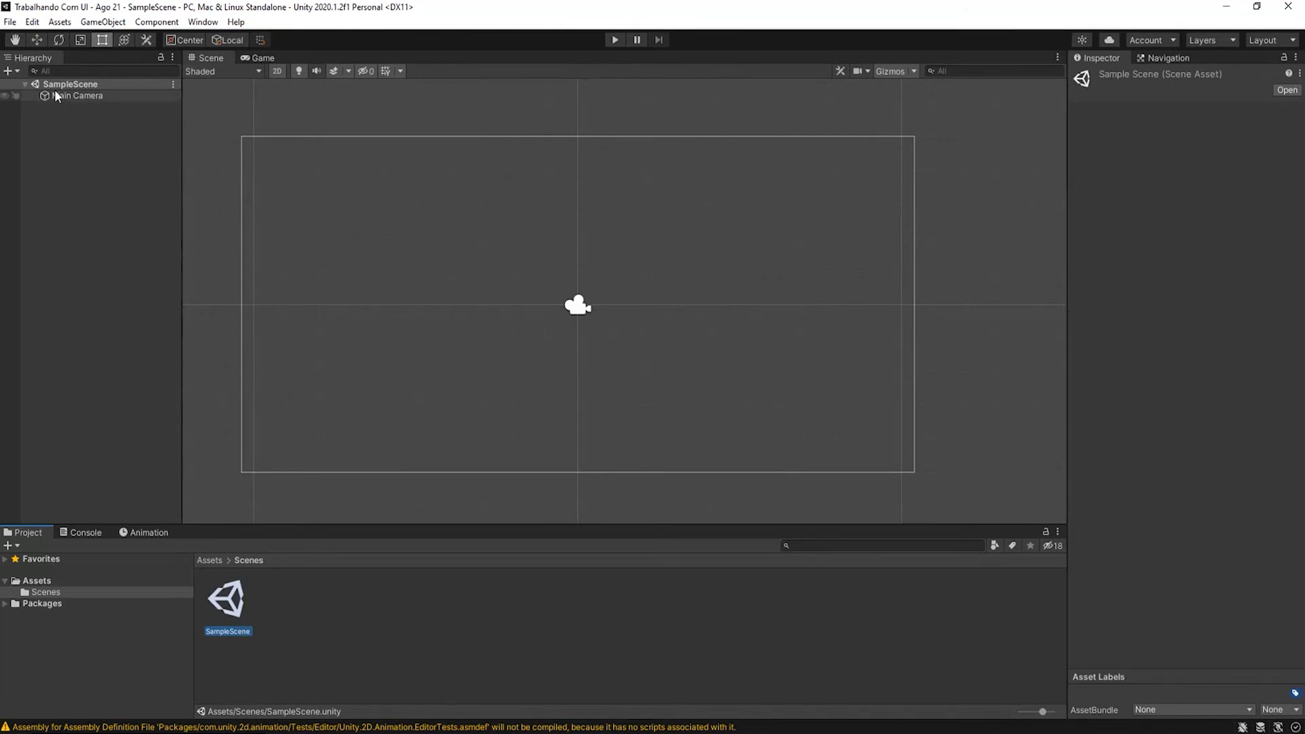
left_click(231, 631)
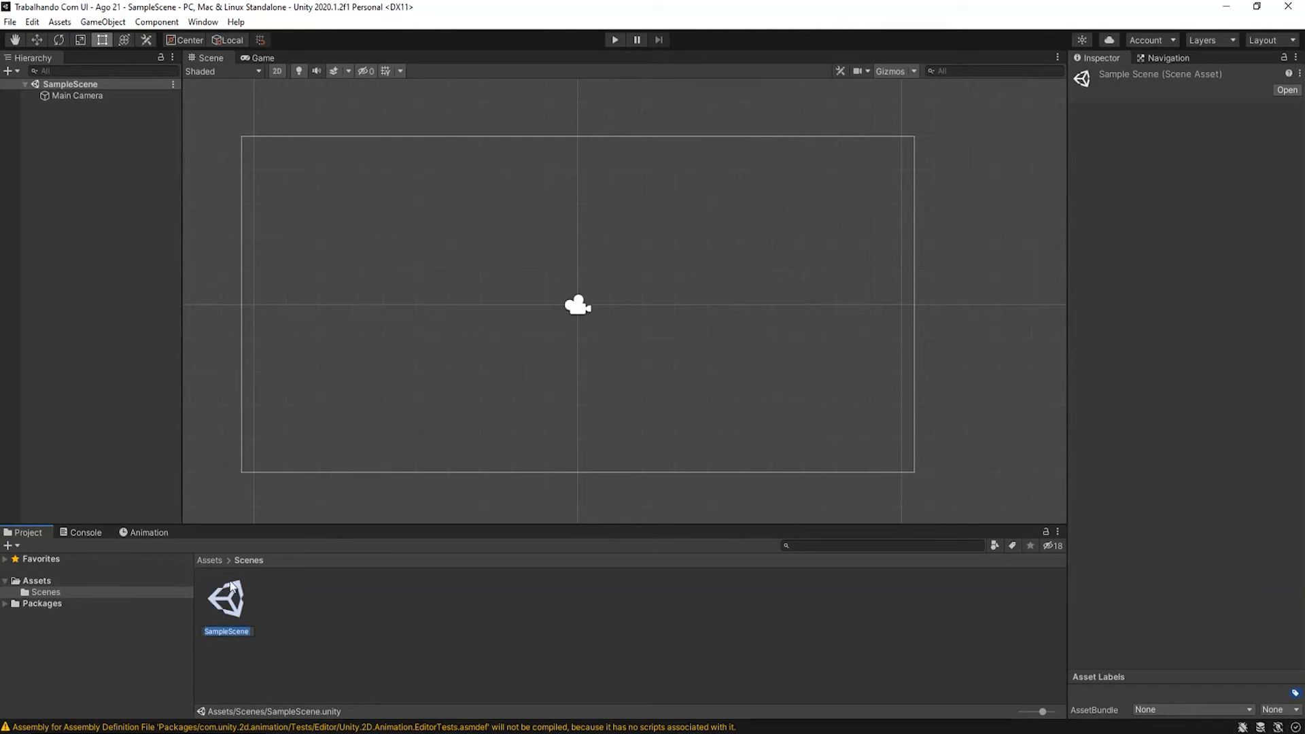
right_click(227, 629)
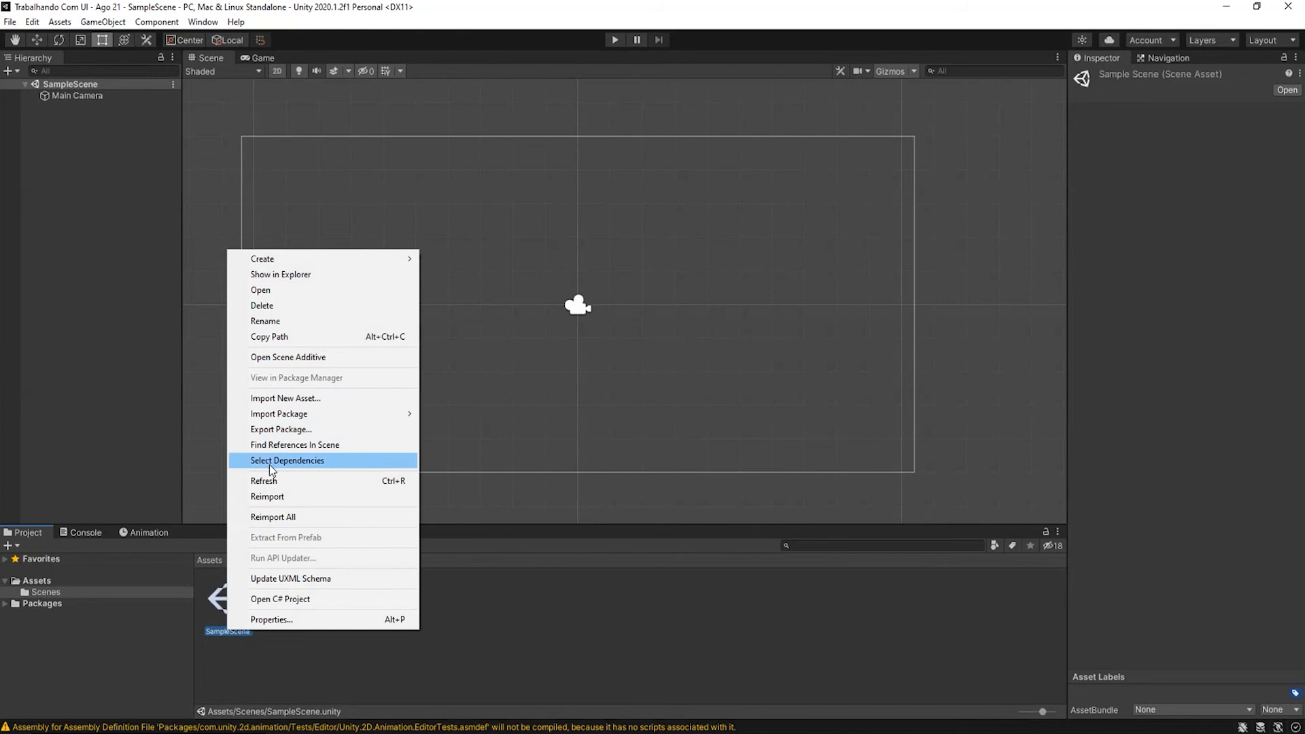
left_click(276, 322)
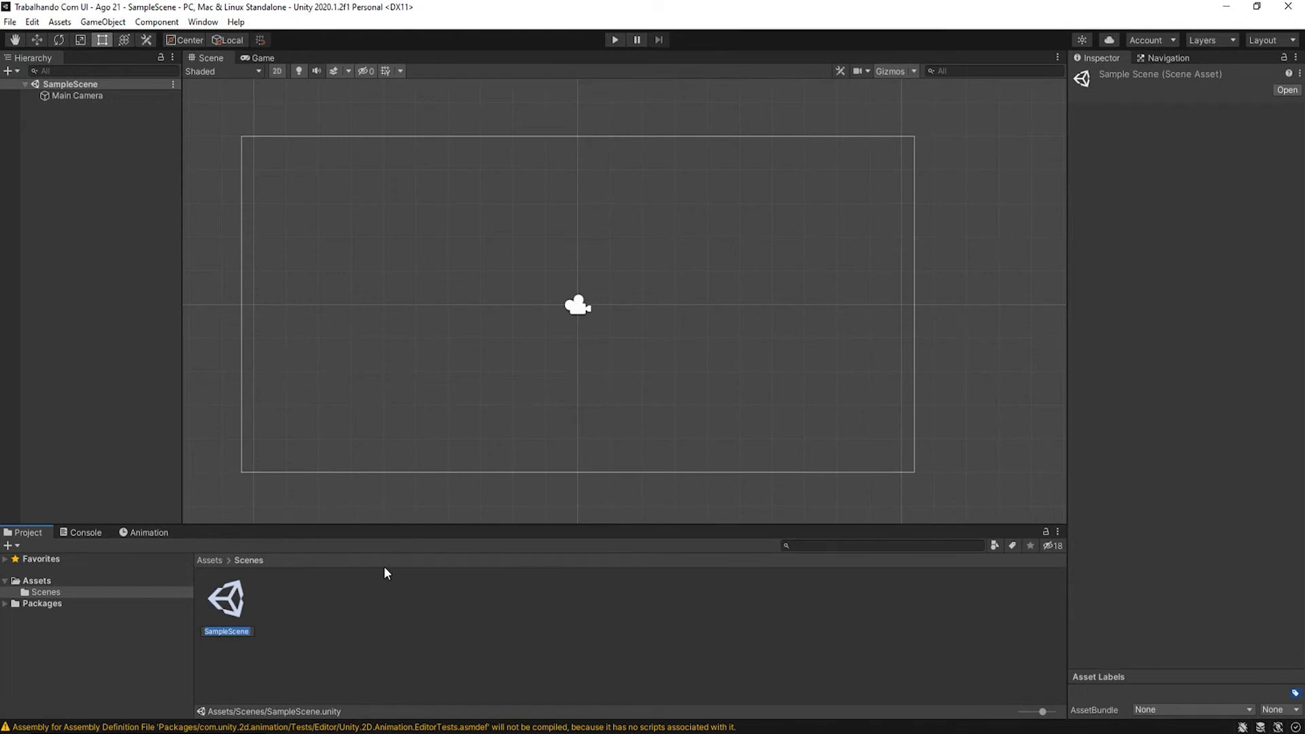
type("Menu Principal")
key("Return")
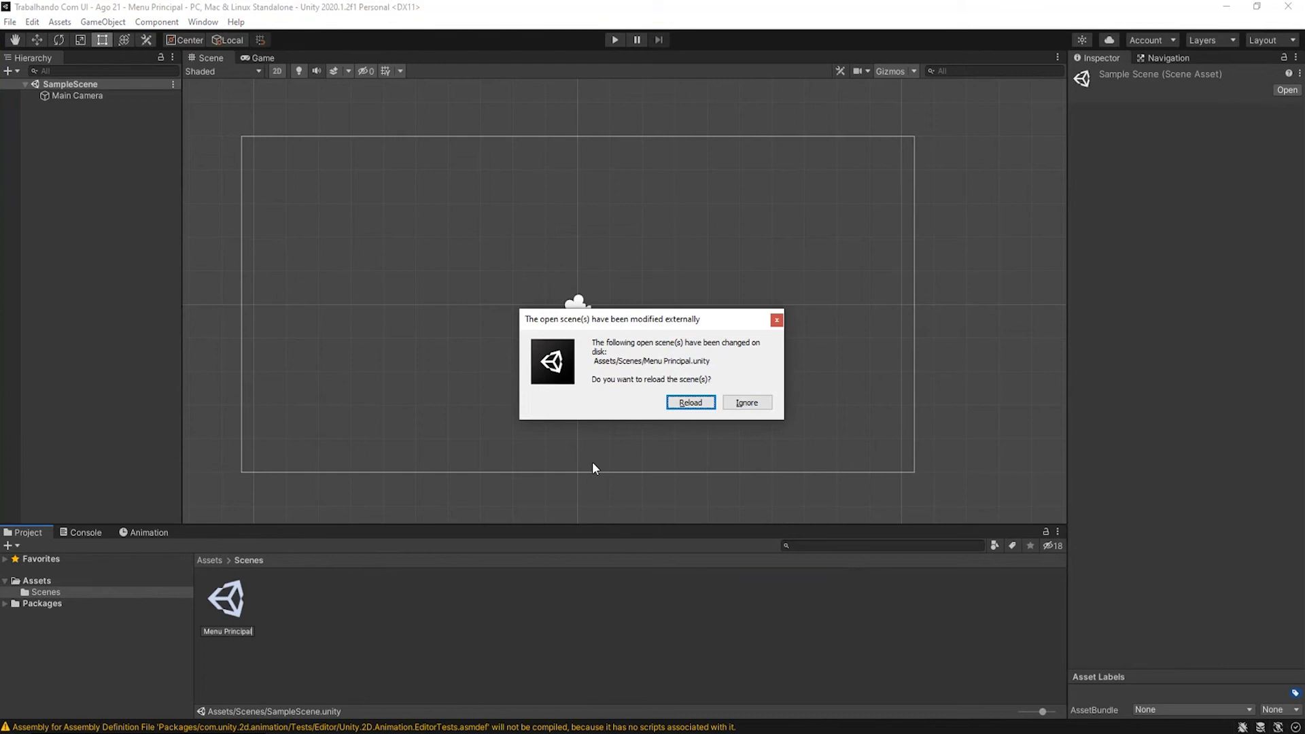
left_click(691, 403)
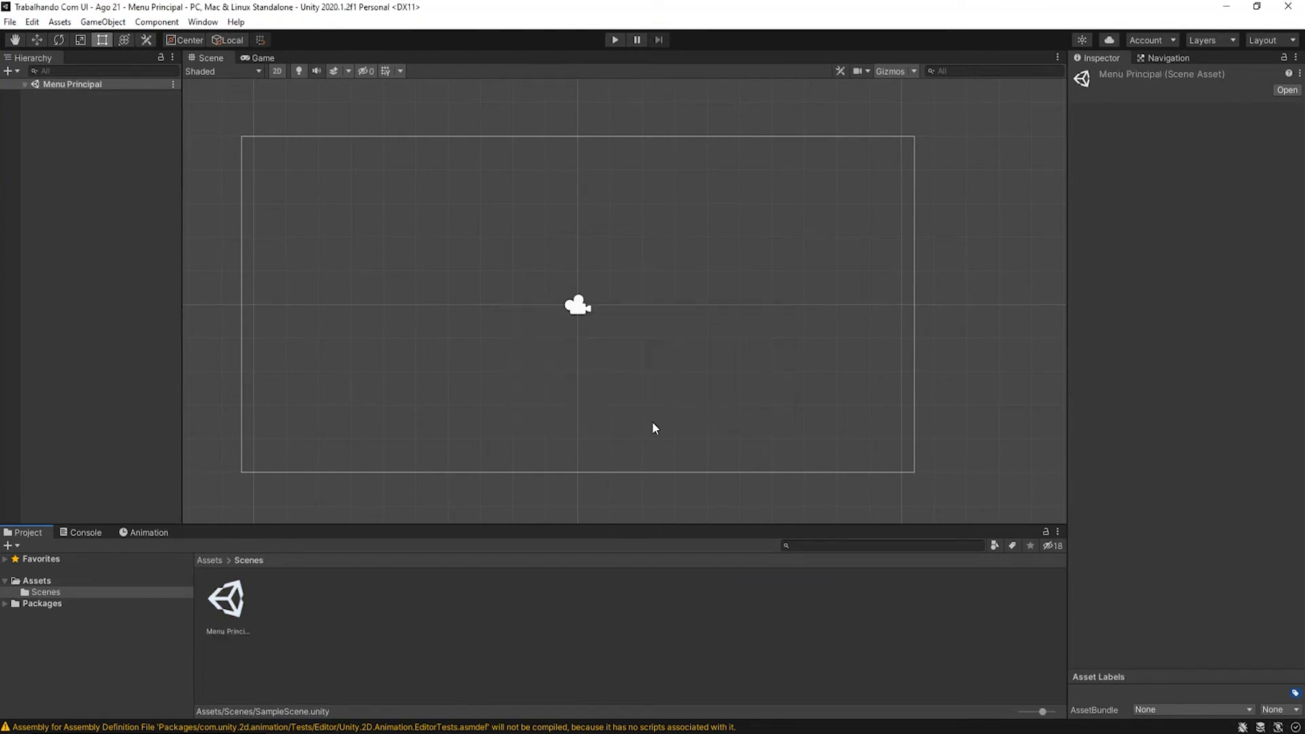
Expand the Menu Principal scene in the hierarchy and select its Main Camera
left_click(25, 84)
left_click(460, 242)
left_click(95, 160)
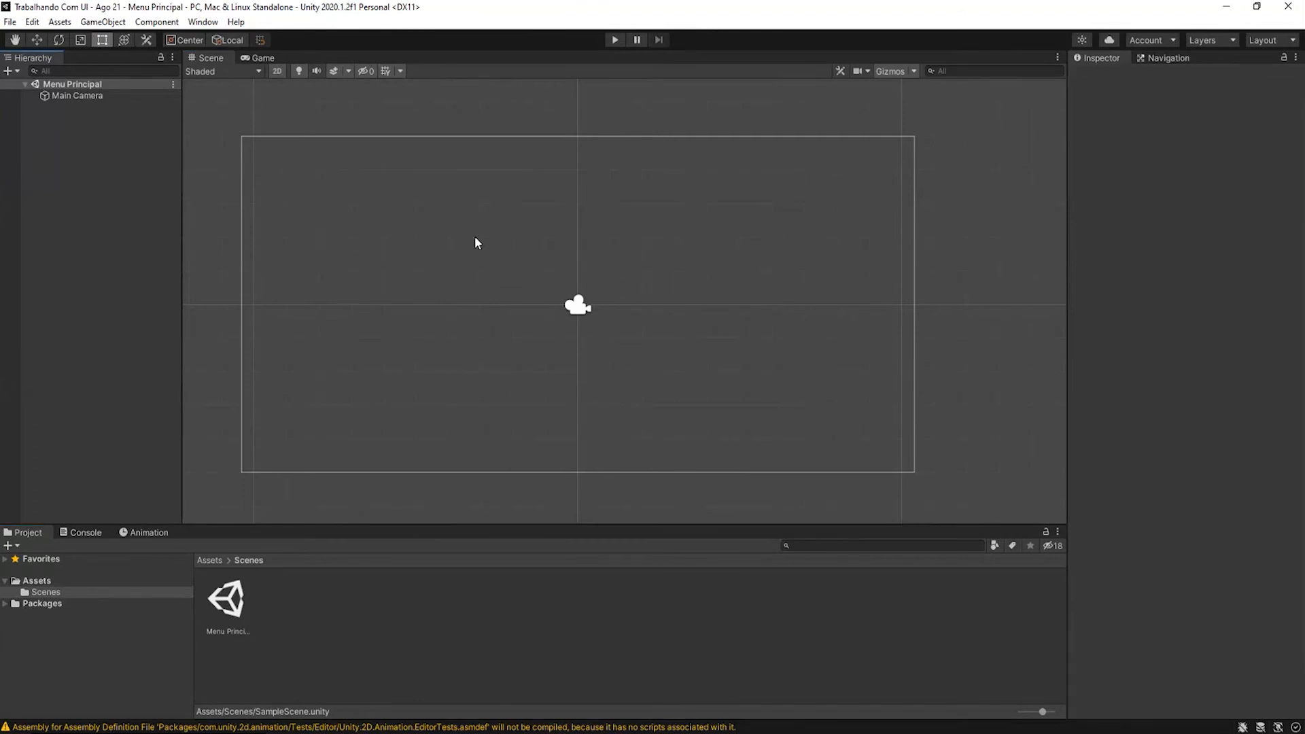
left_click(96, 96)
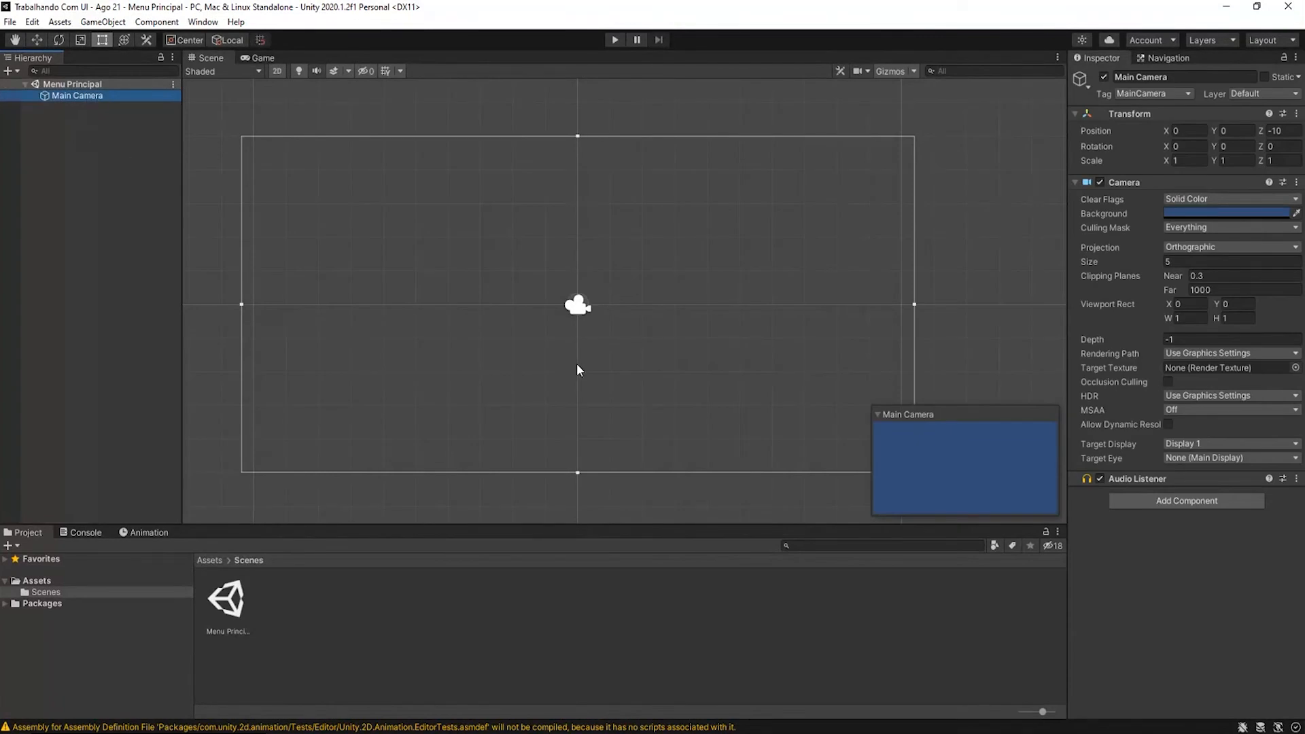
scroll(578, 370, "up", 2)
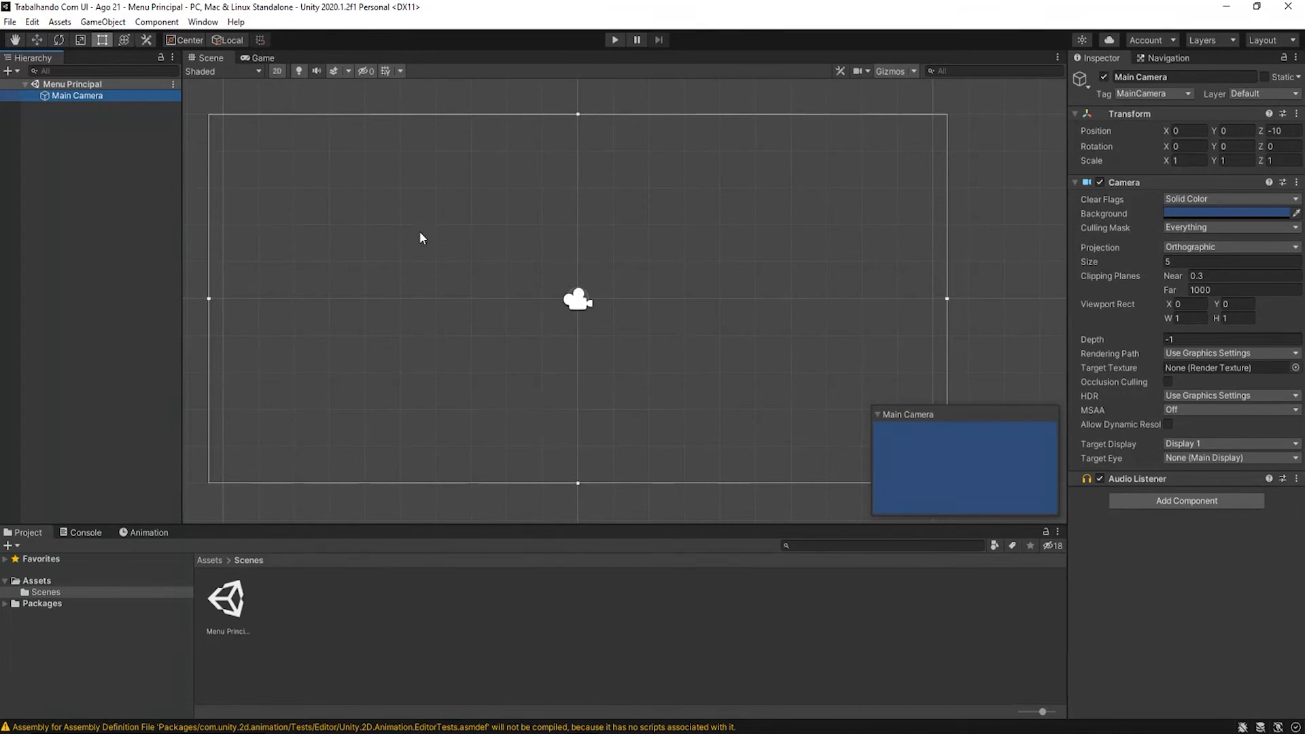
scroll(547, 351, "up", 2)
scroll(620, 354, "down", 2)
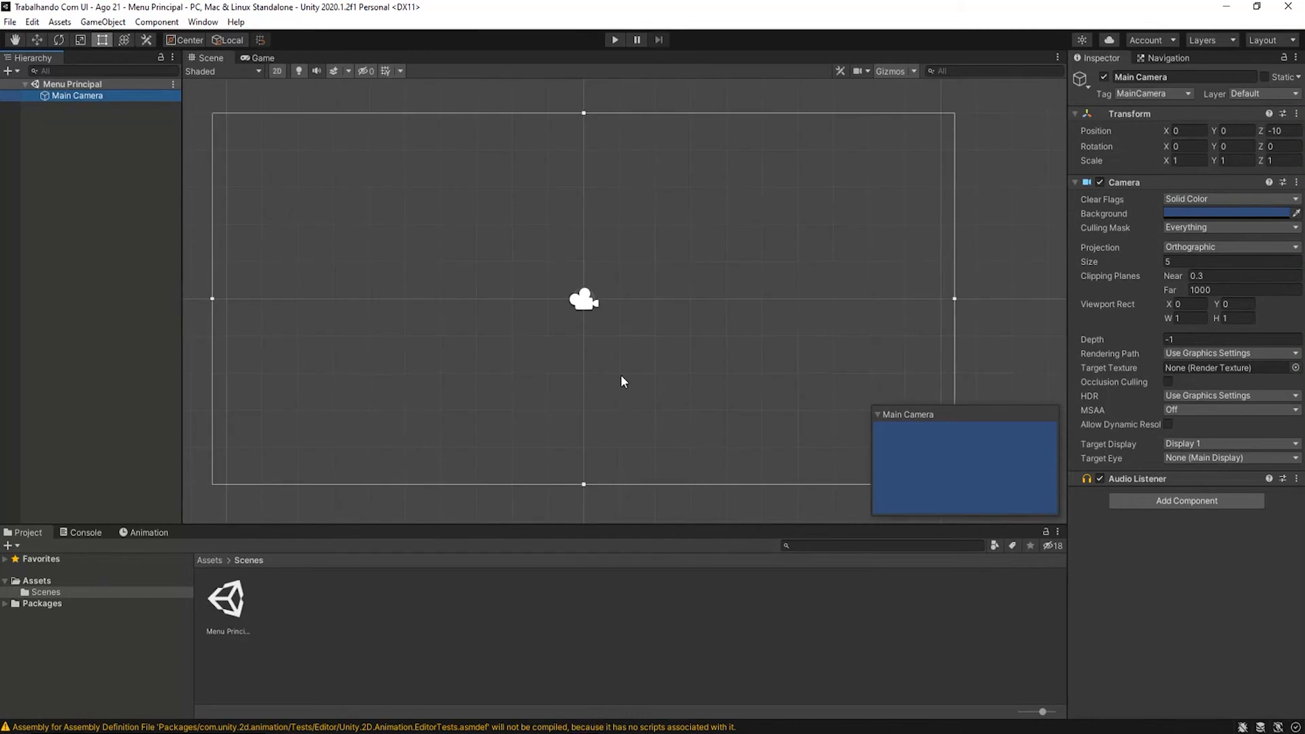
middle_click_drag(621, 376, 653, 394)
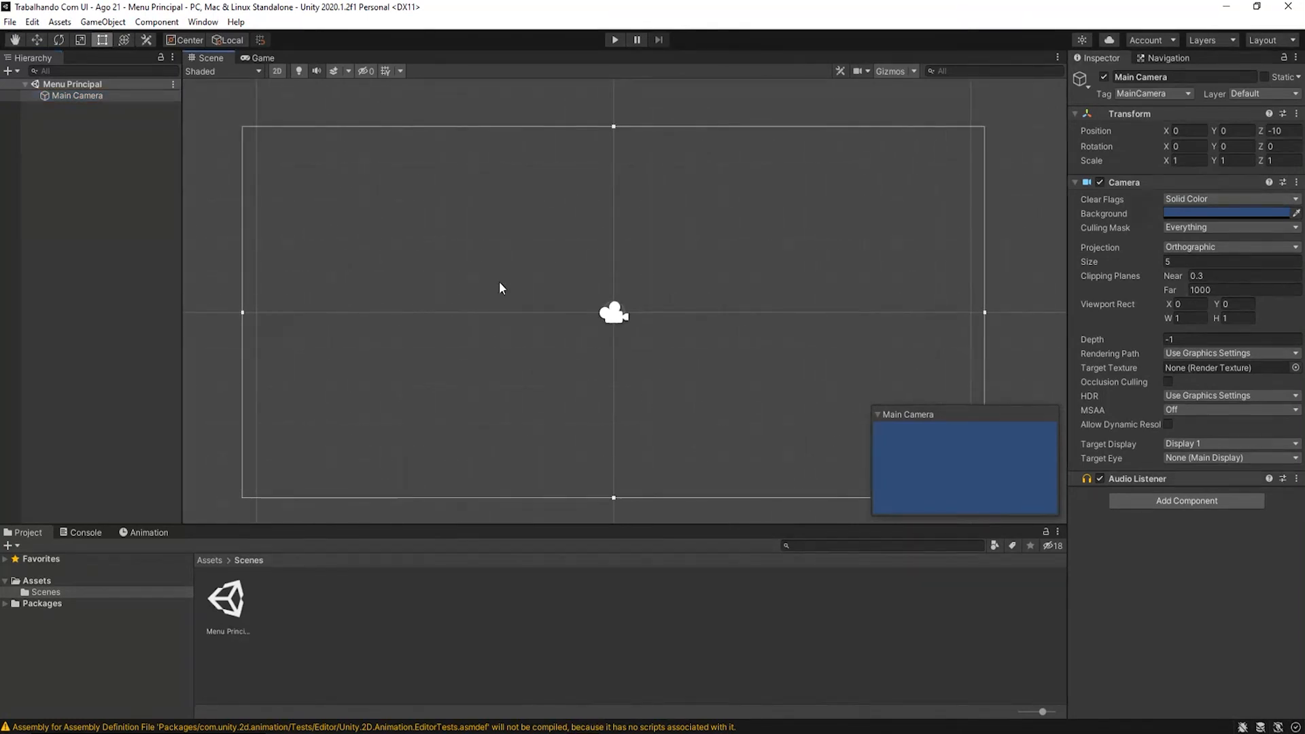
left_click(87, 98)
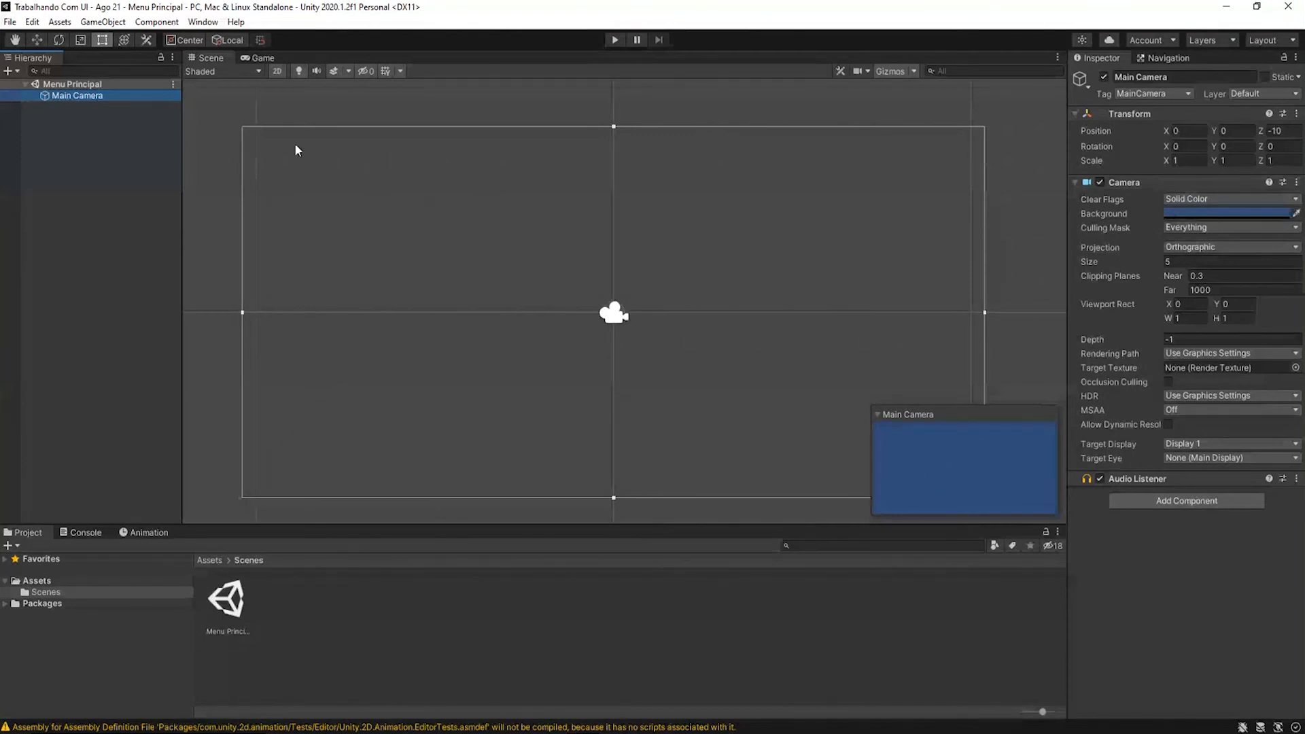
Compare the Game view's output with the Main Camera's frame in the Scene view
left_click(259, 59)
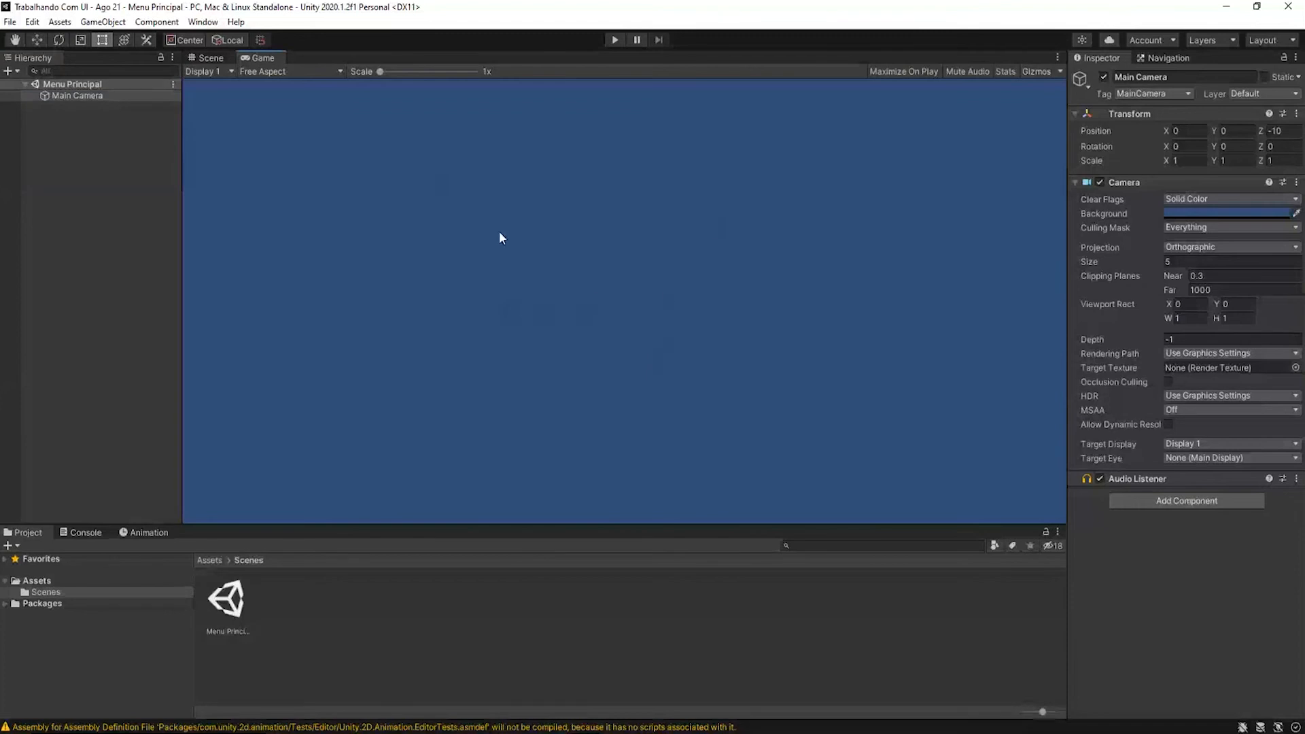
left_click(205, 60)
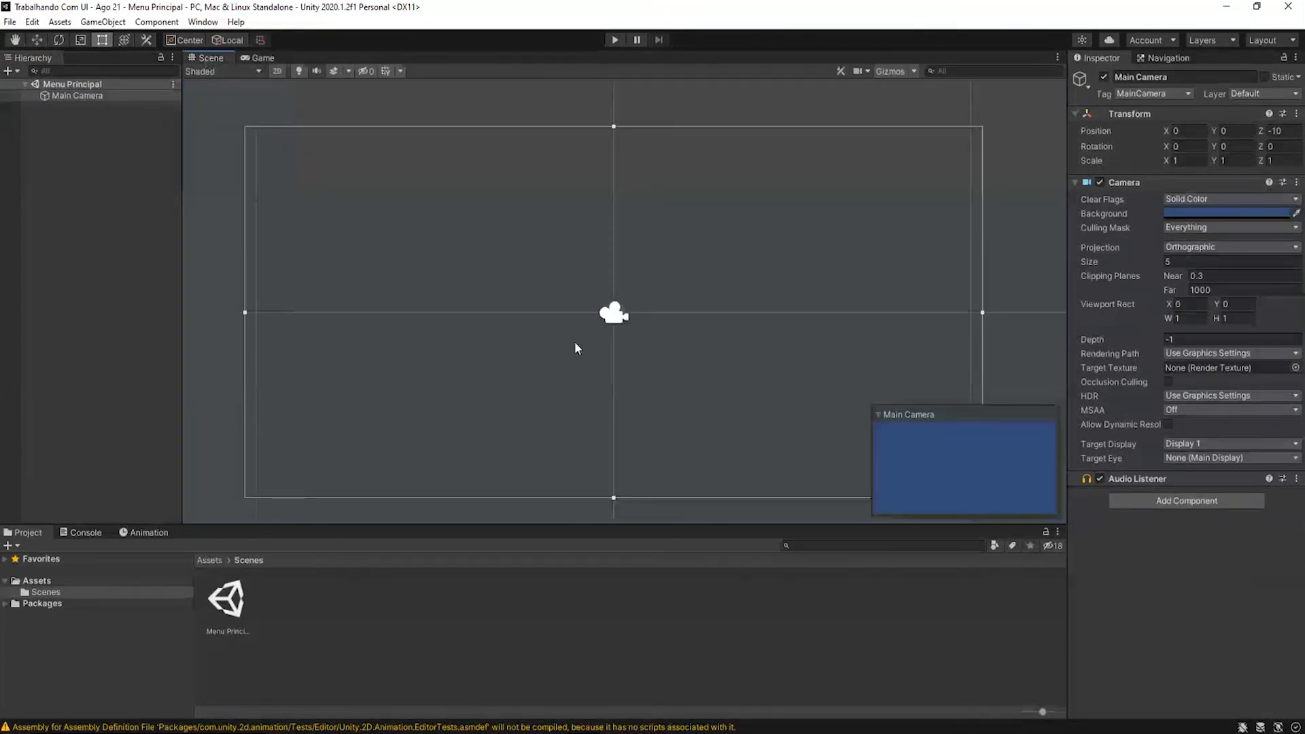
left_click(262, 59)
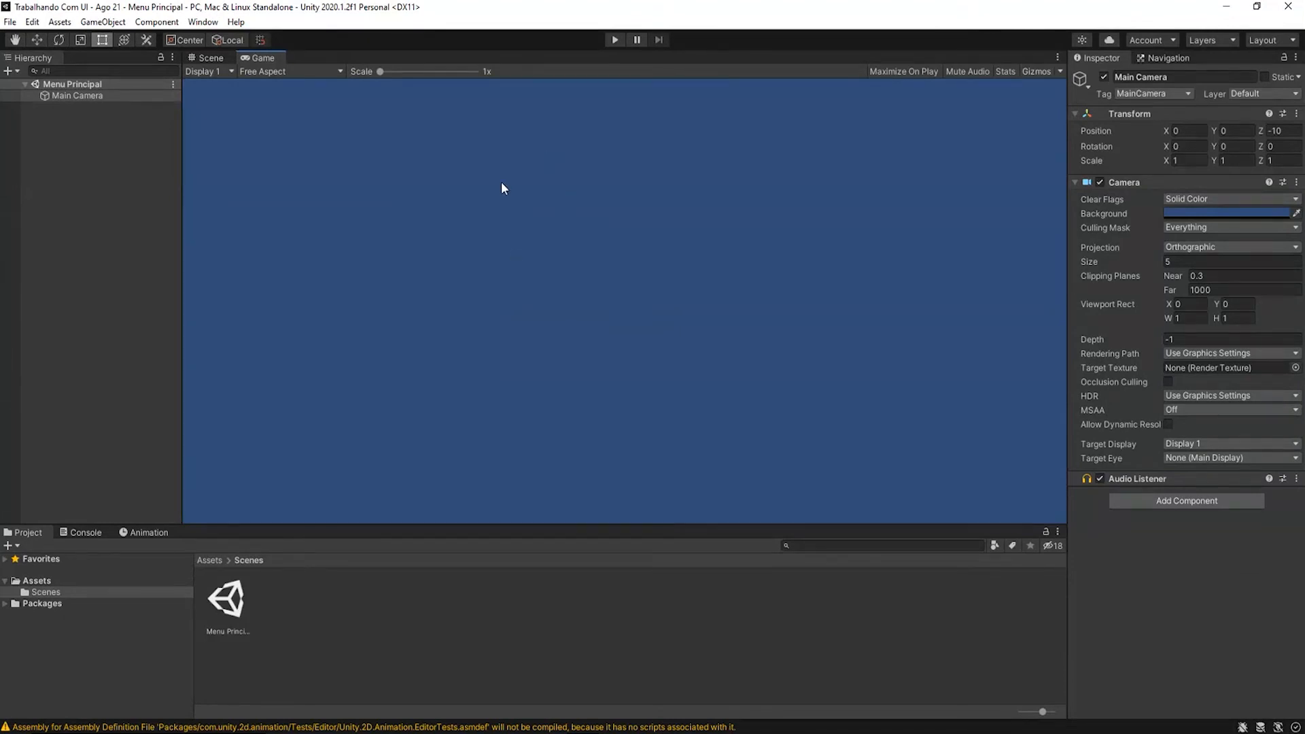
left_click(208, 59)
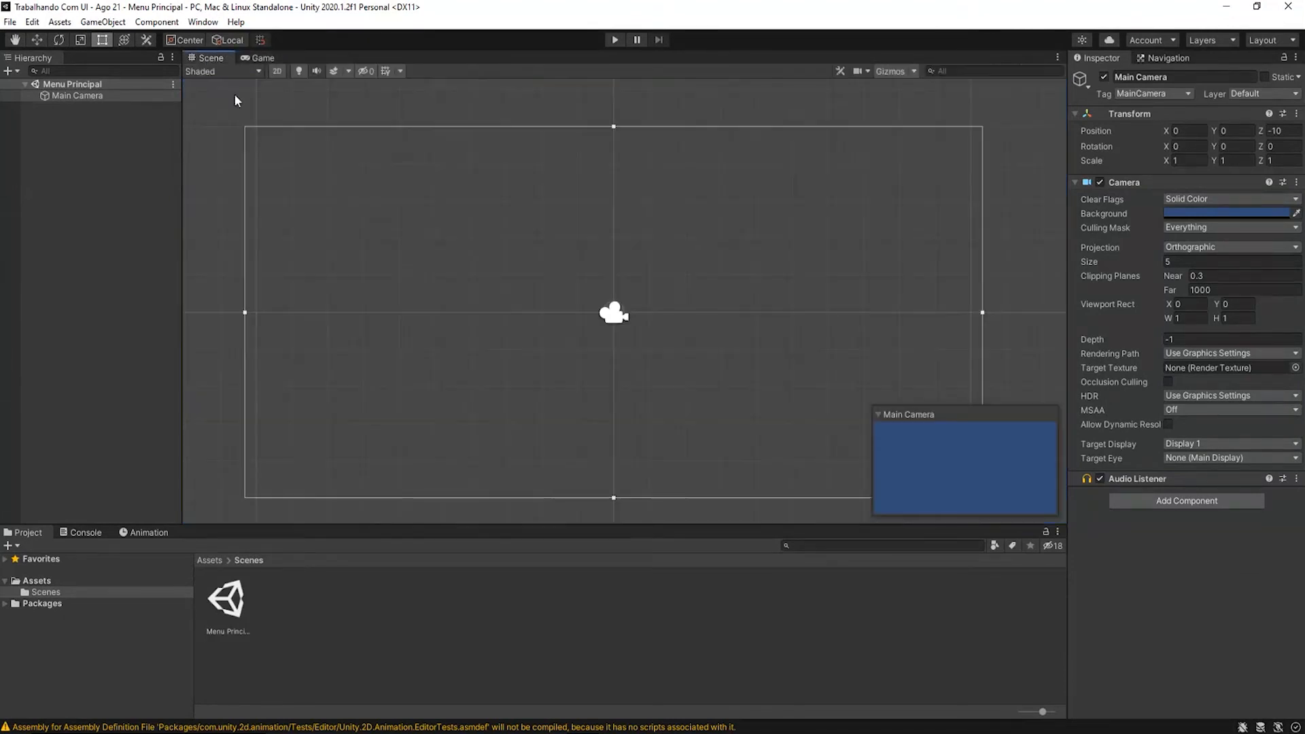
Set the Main Camera's background colour to white (FFFFFF)
left_click(84, 95)
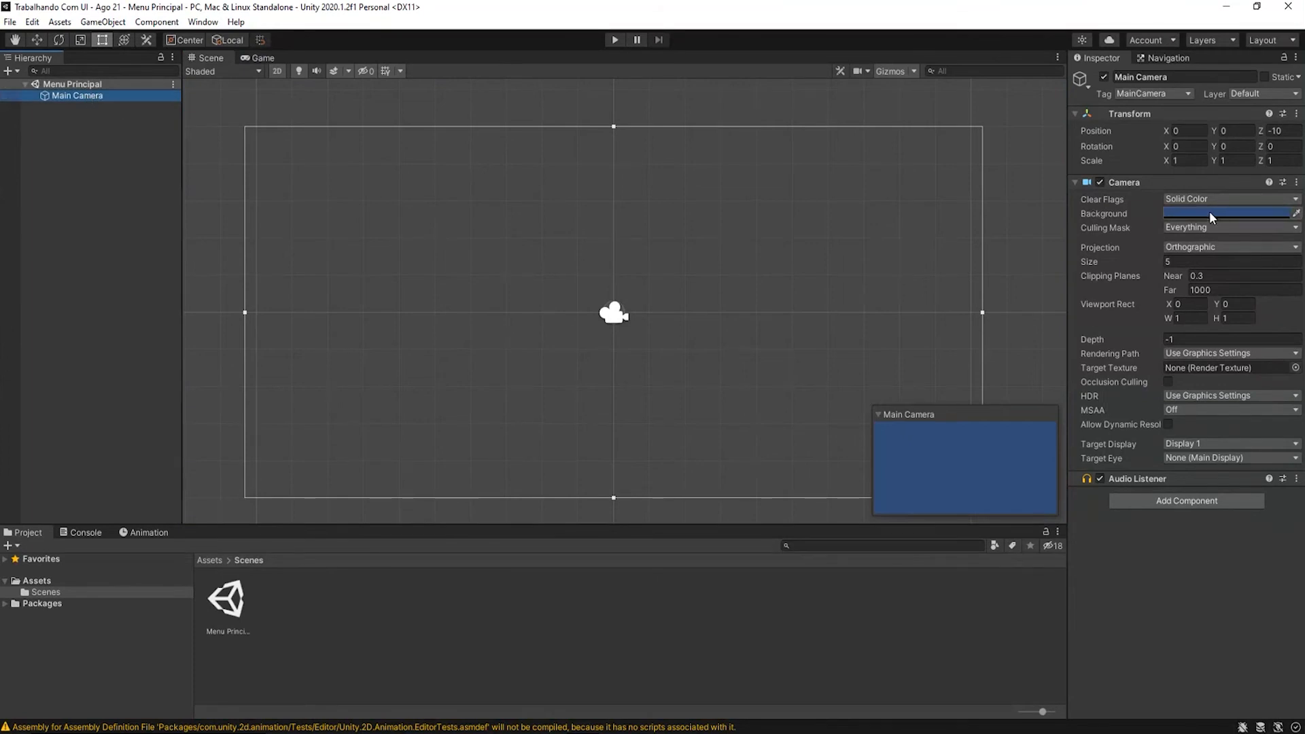
left_click(1251, 214)
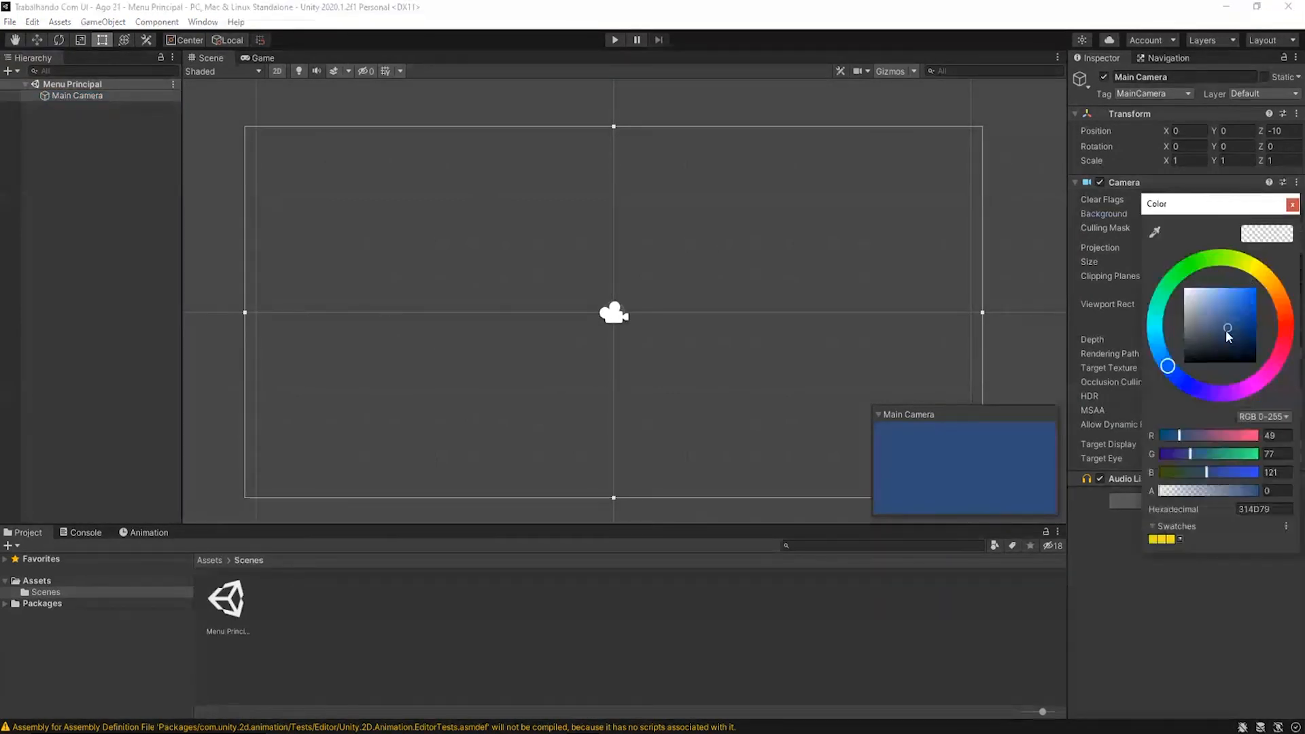
left_click_drag(1226, 331, 1185, 291)
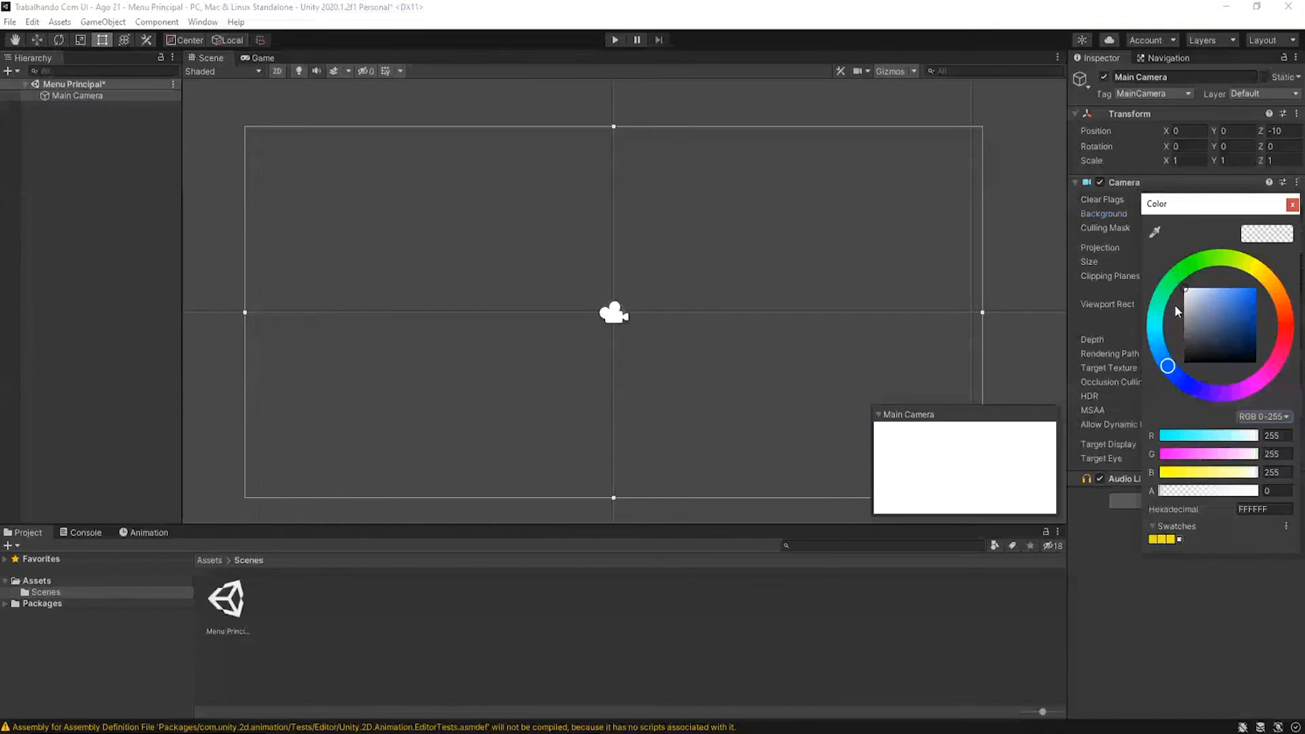
mouse_move(1187, 295)
left_mouse_down()
mouse_move(1213, 308)
mouse_move(1173, 285)
left_mouse_up()
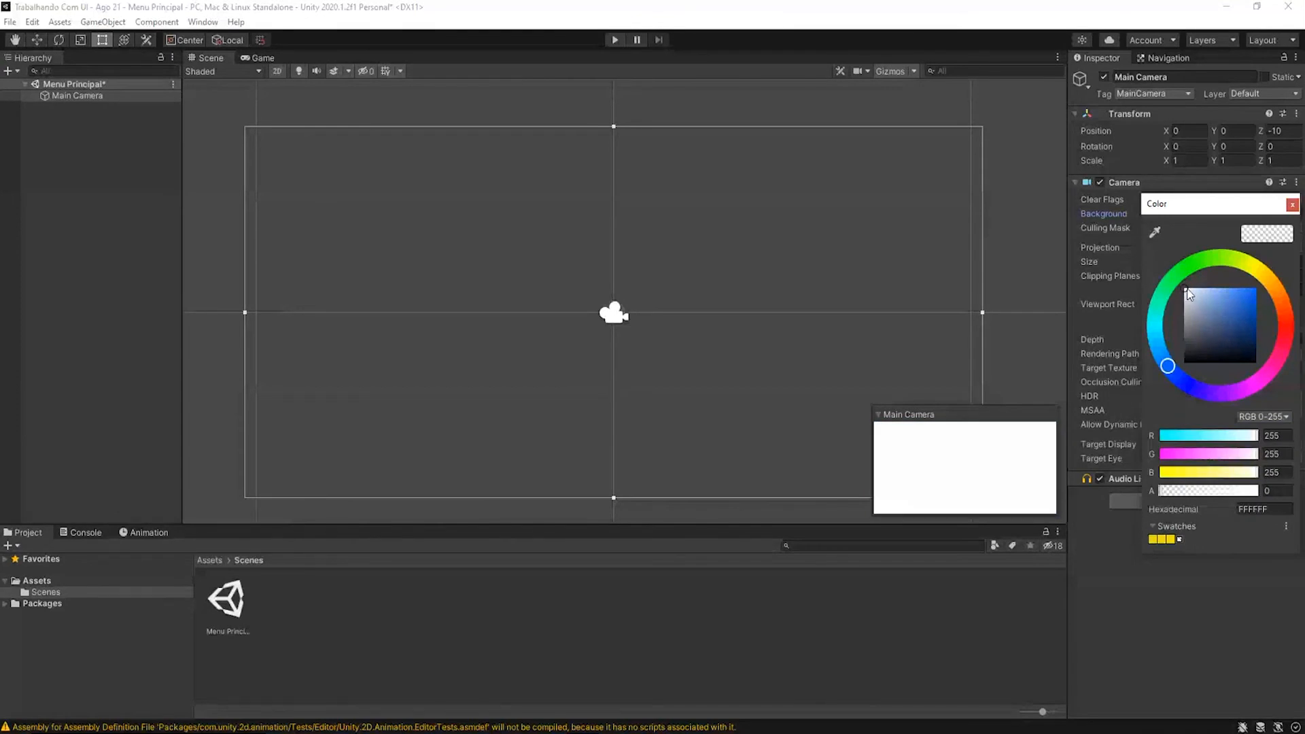
left_click(1293, 204)
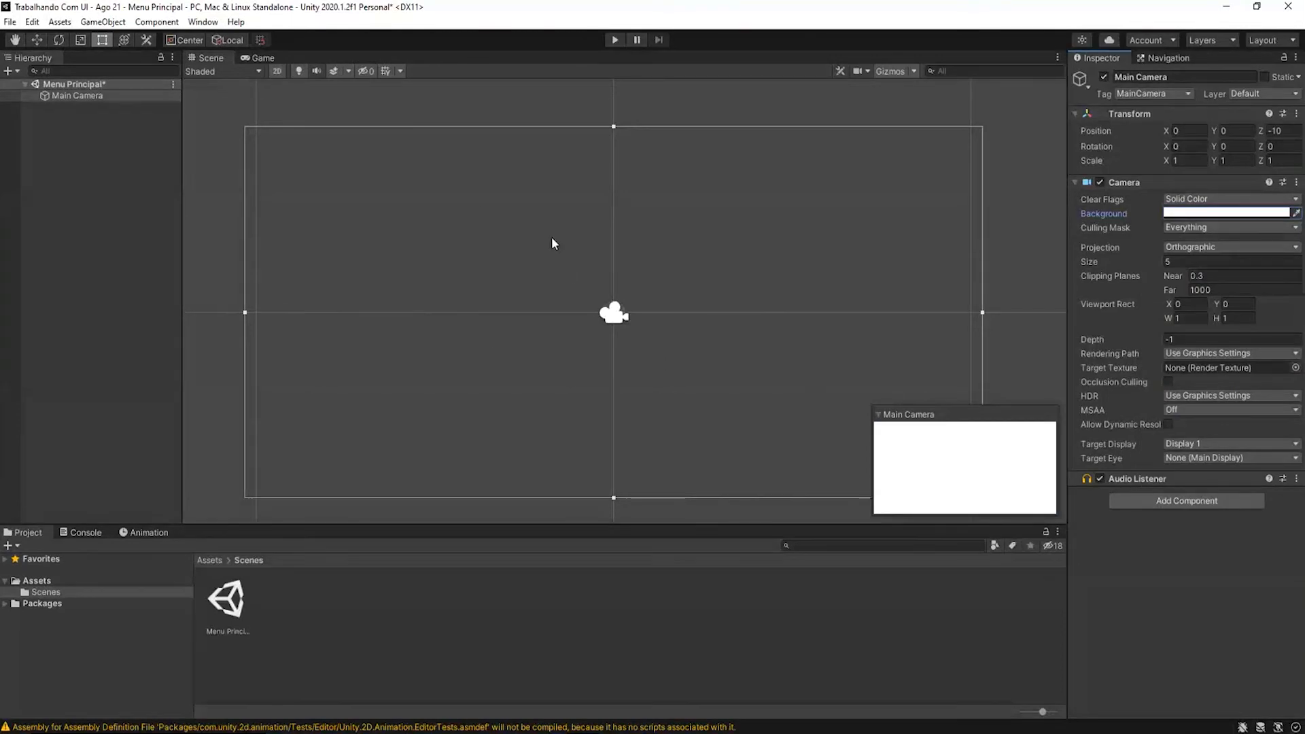
Check the camera's background in the Game view, return to the Scene view and save the Menu Principal scene
left_click(263, 58)
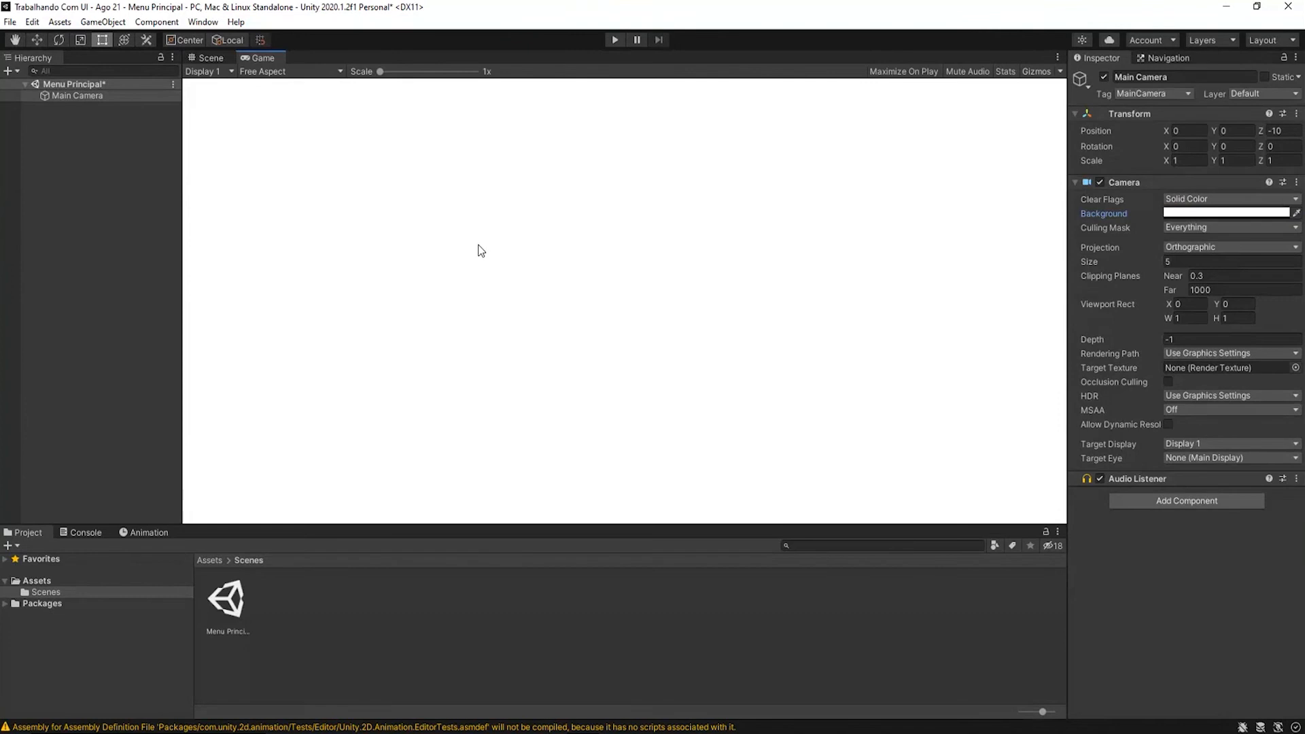
left_click(200, 59)
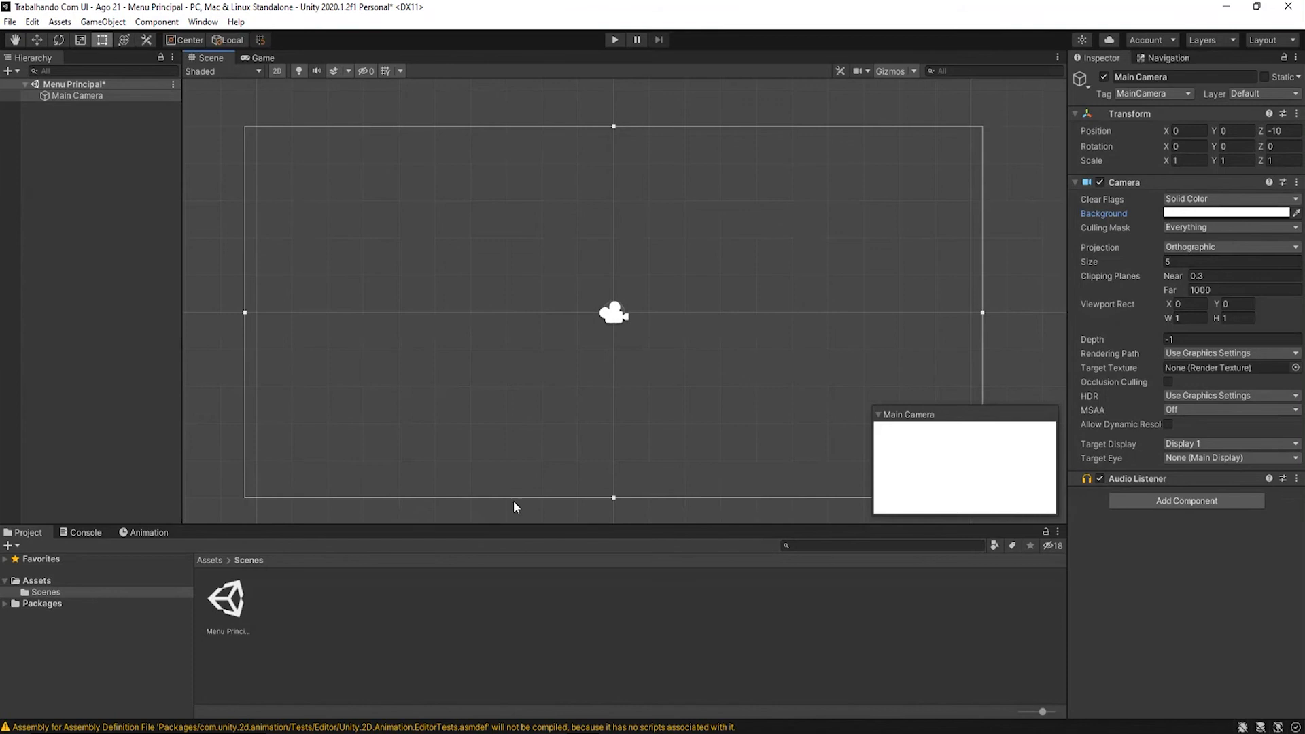
left_click(101, 198)
key("ctrl+s")
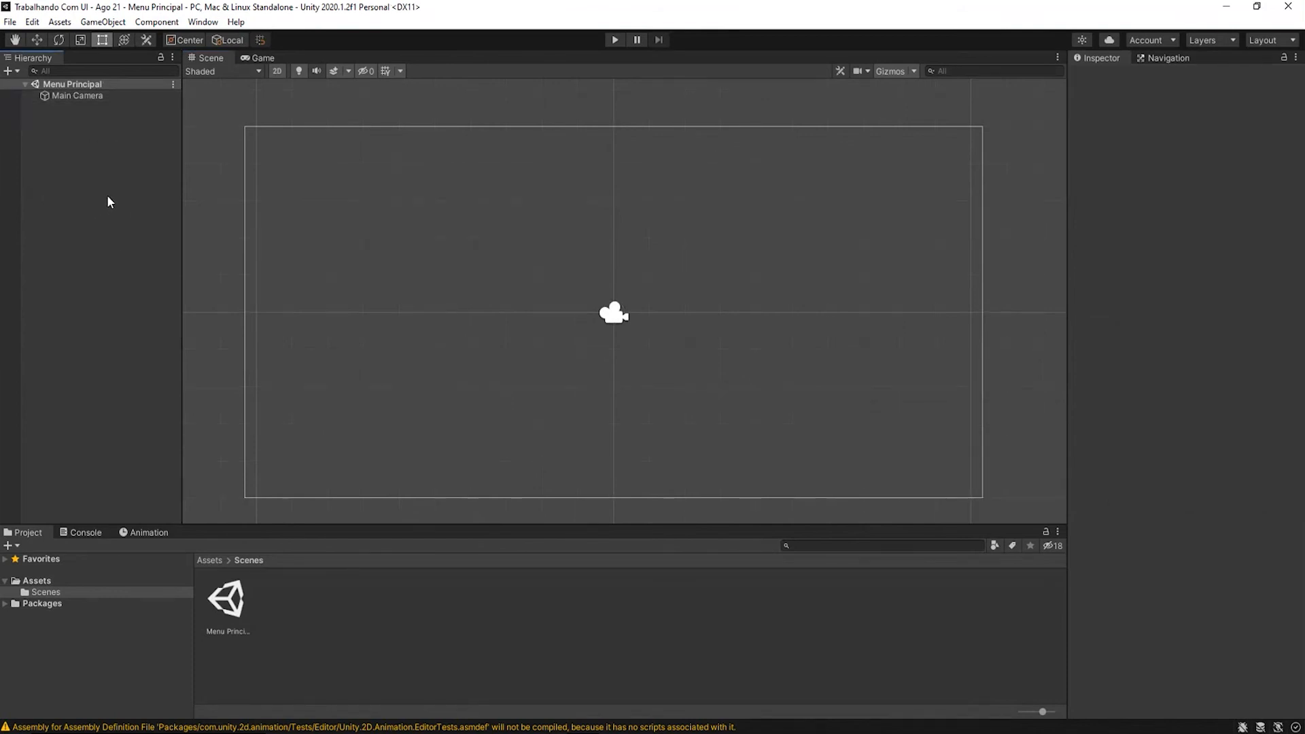
Review the Game view output and examine the Main Camera's object commands and Inspector properties
left_click(374, 224)
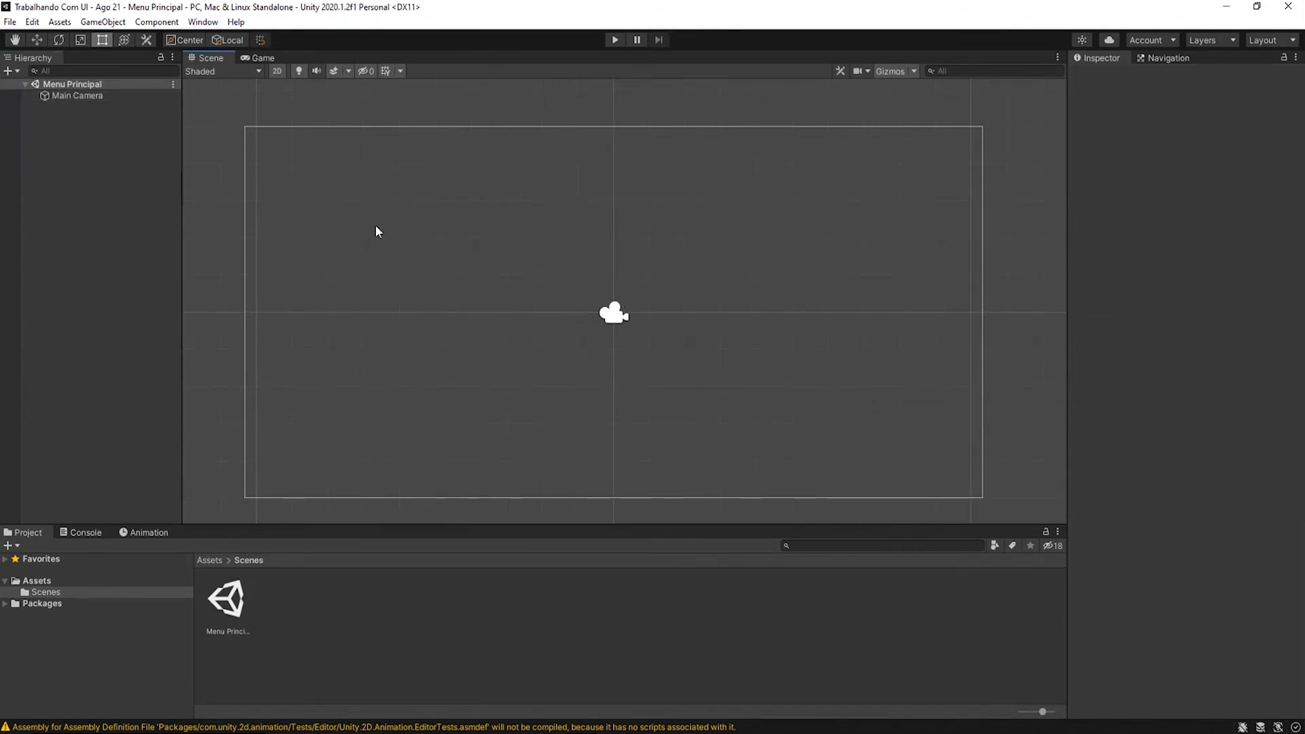
left_click(263, 58)
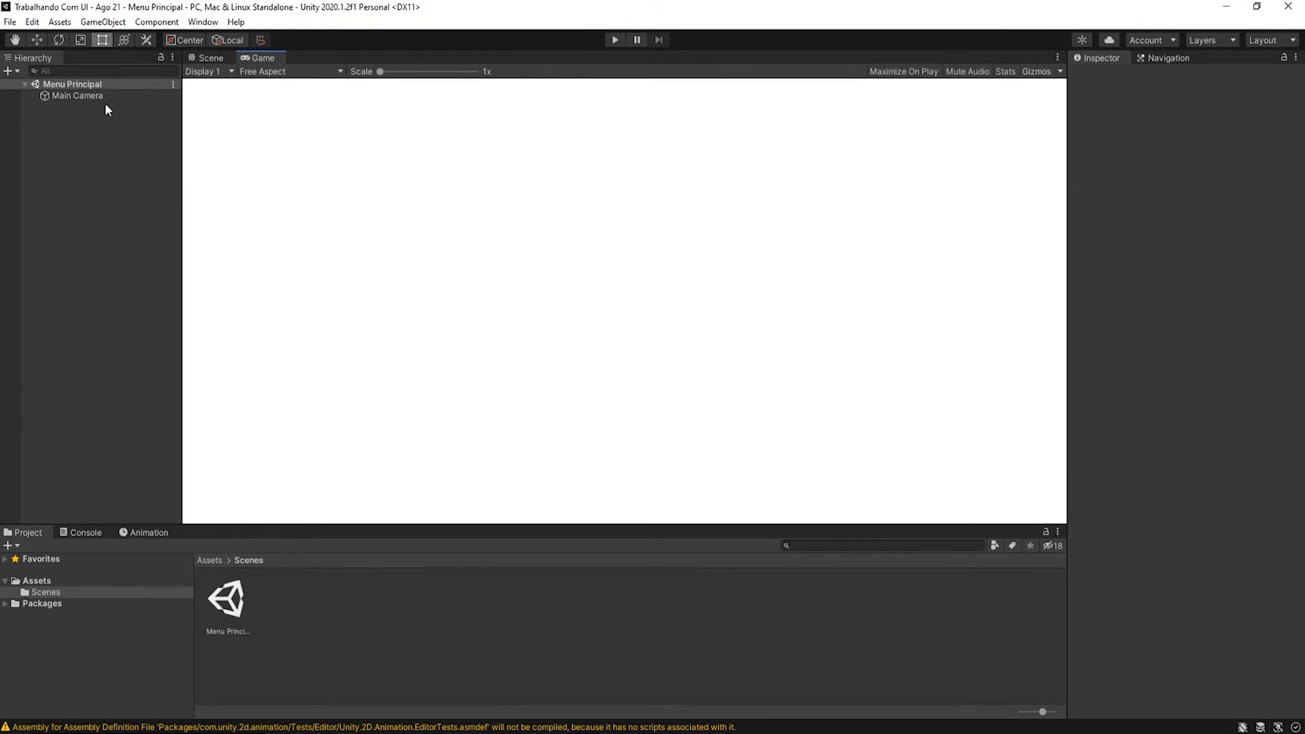
left_click(78, 97)
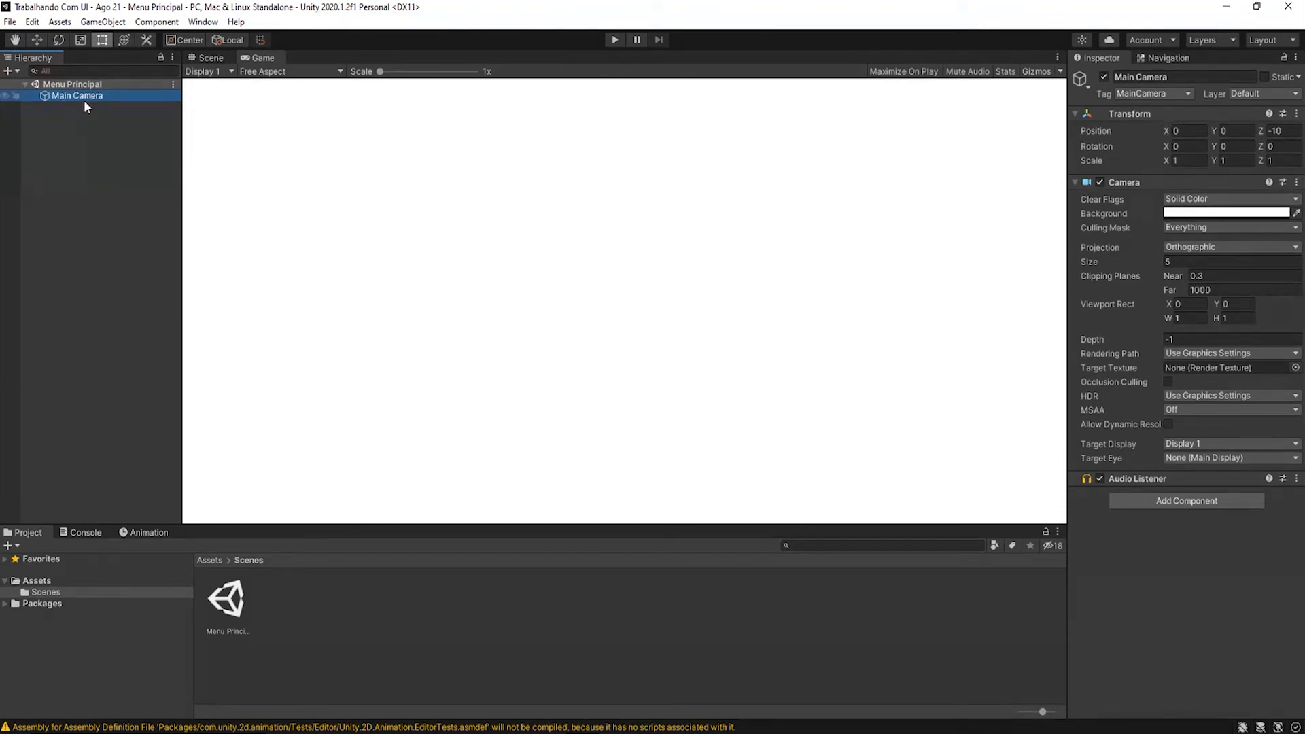
right_click(88, 98)
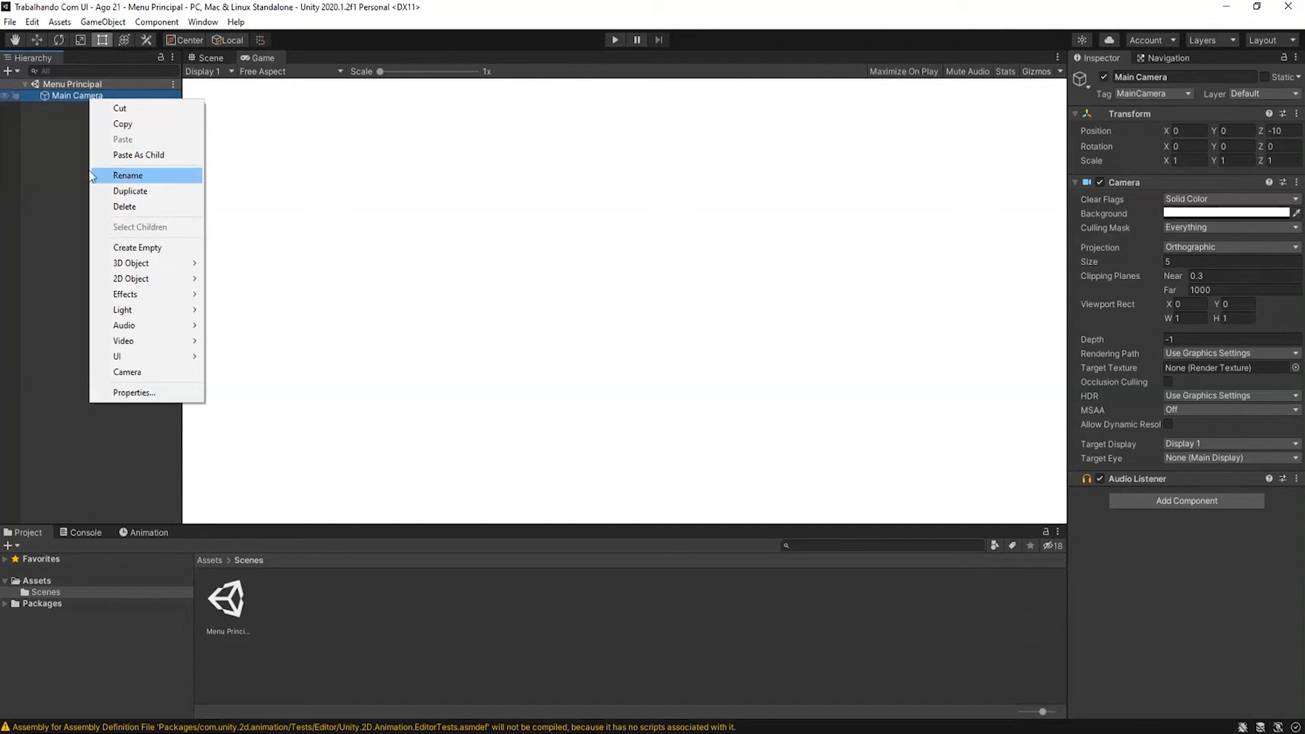
left_click(55, 131)
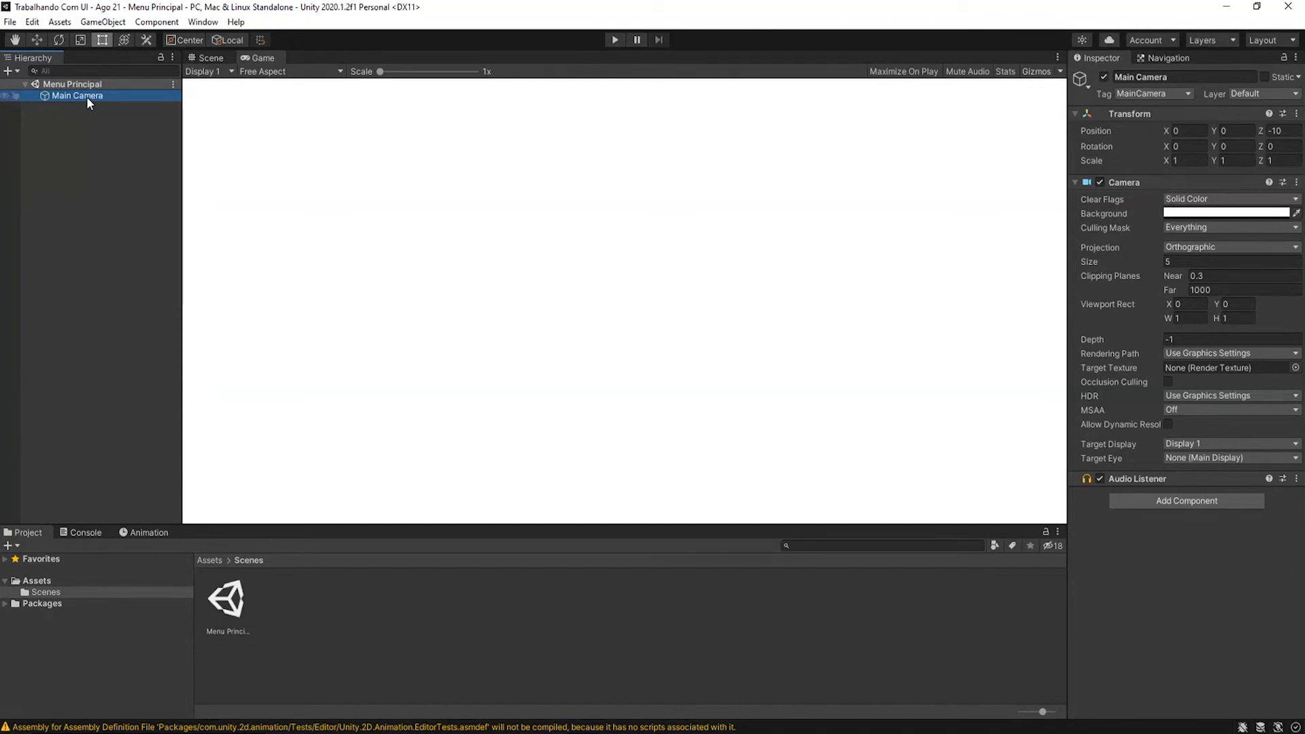
left_click(93, 109)
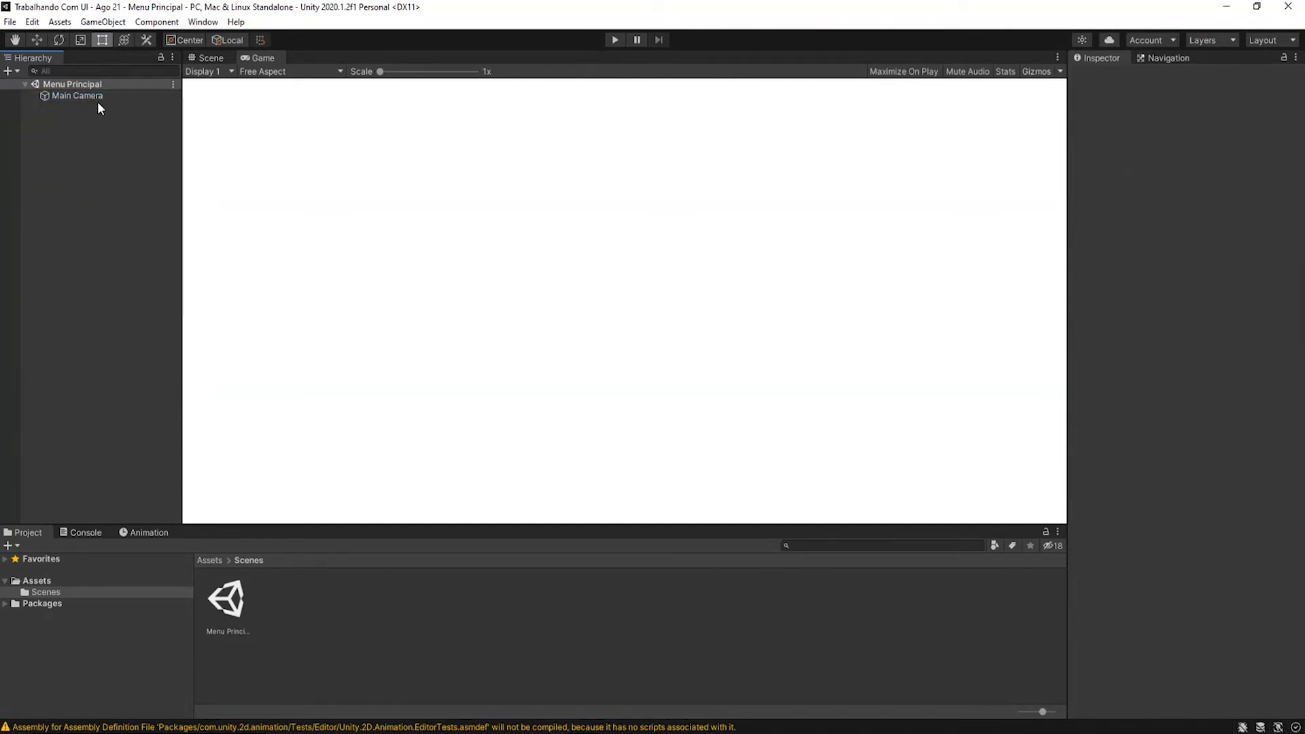
left_click(96, 97)
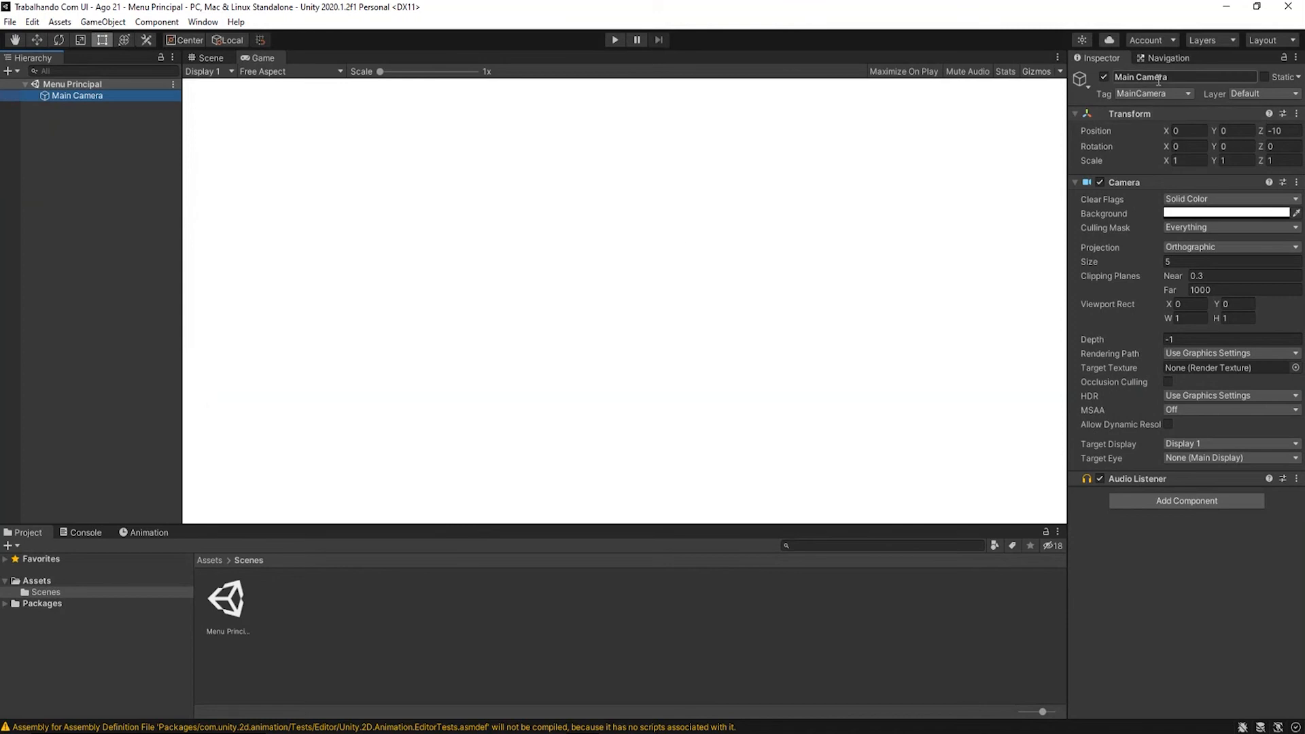
left_click(1175, 77)
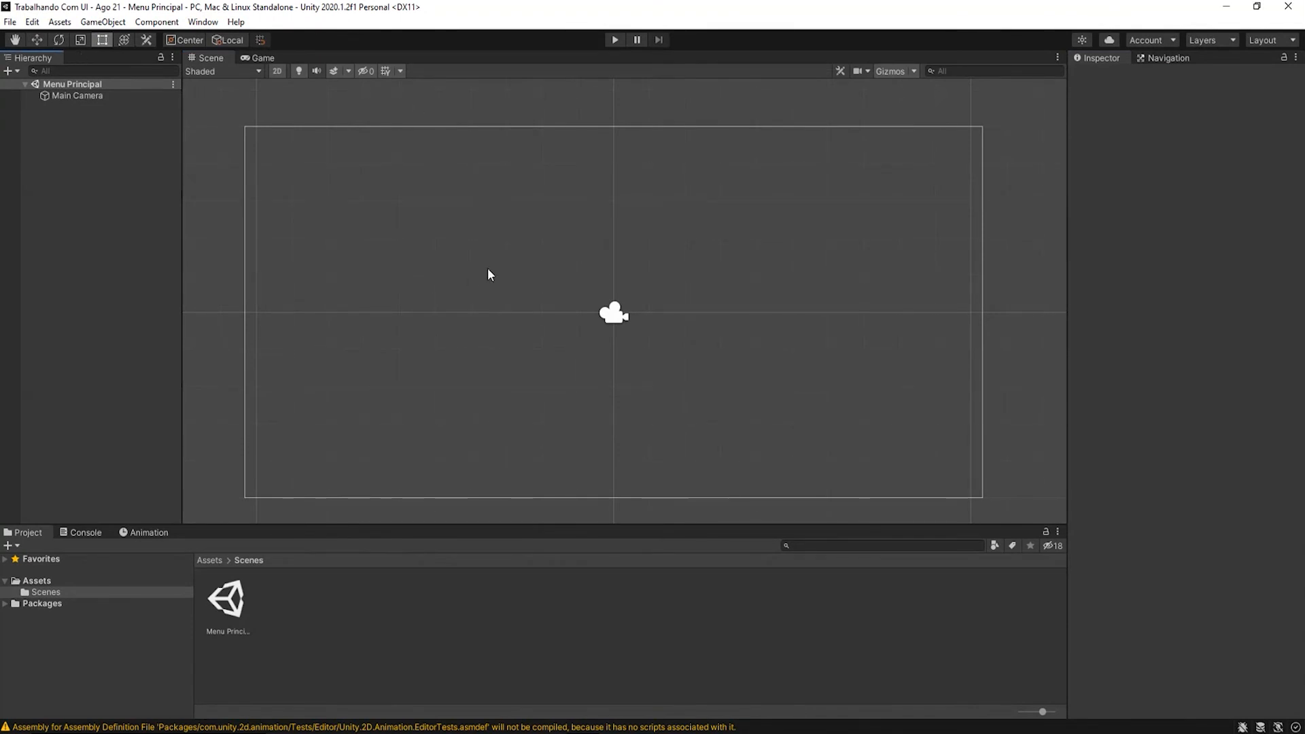
Add a 3D Cube to the Menu Principal scene
scroll(496, 272, "up", 1)
middle_click_drag(502, 297, 510, 291)
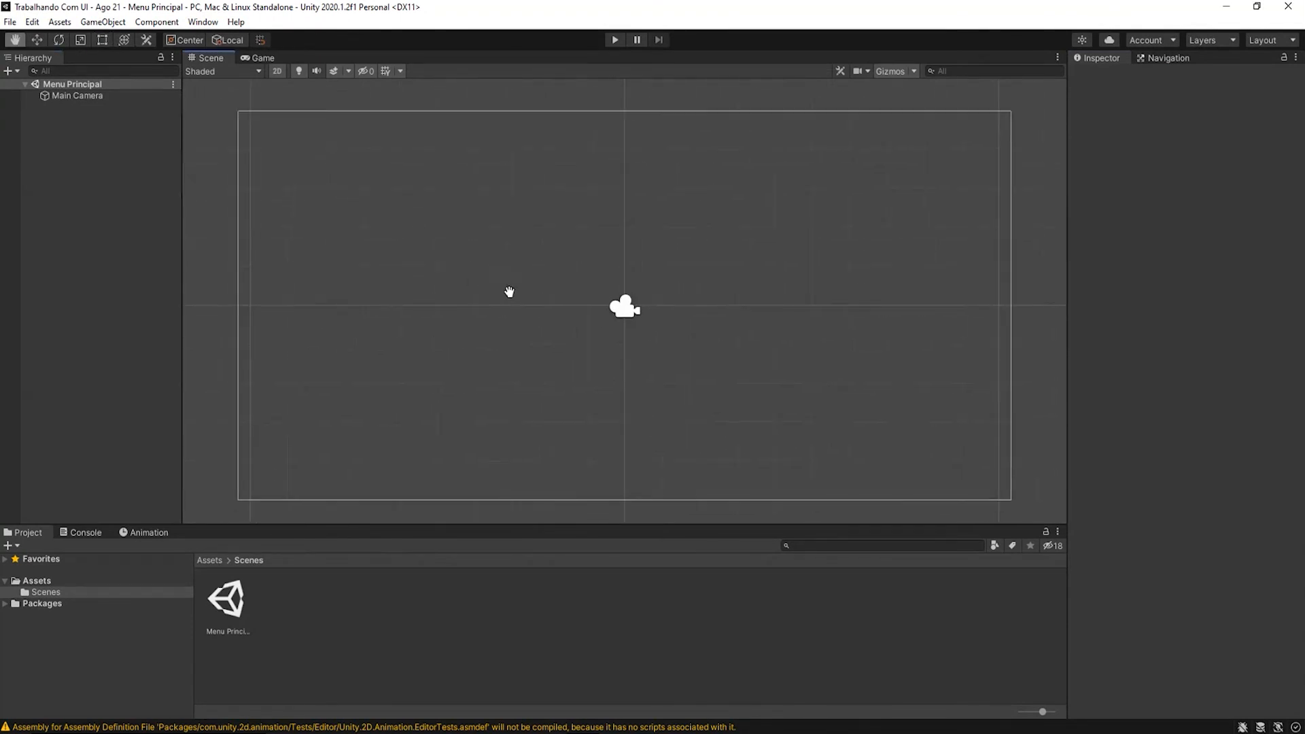
right_click(64, 130)
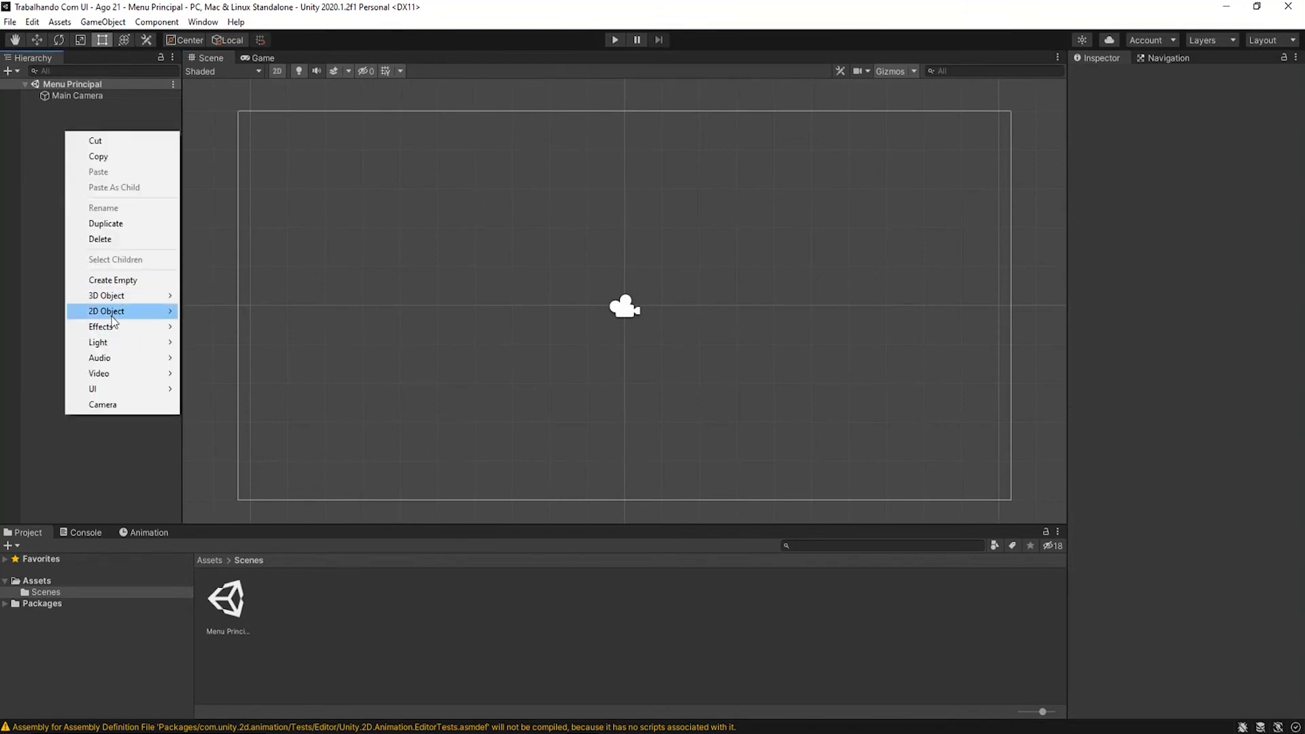
mouse_move(120, 299)
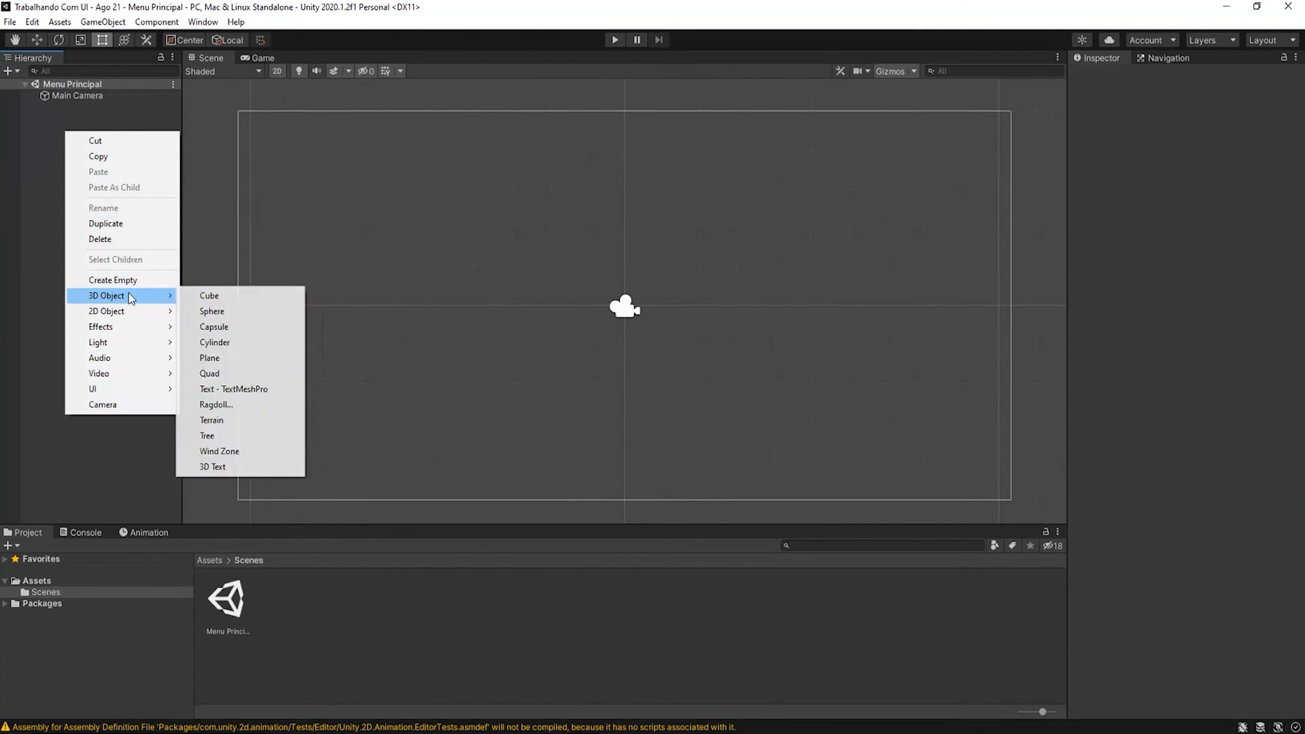
left_click(206, 299)
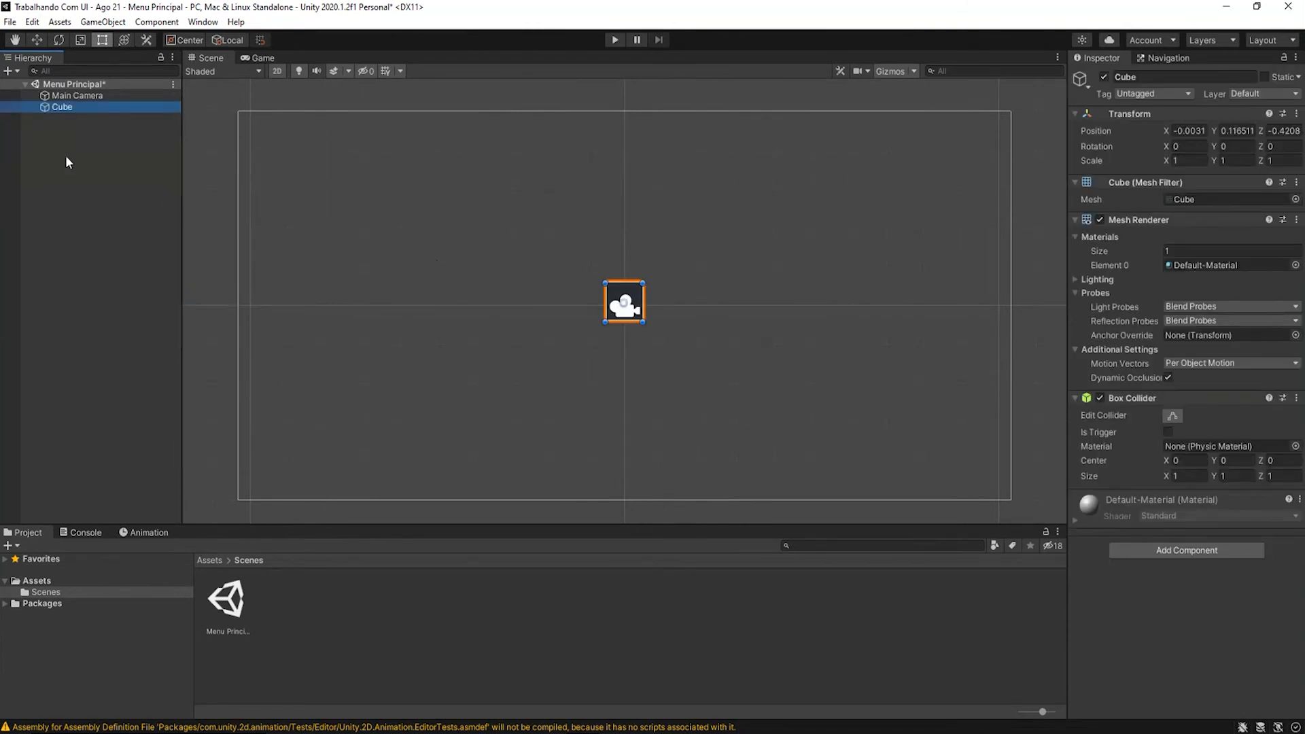
Look over the available 3D object types and compare the Inspector components of the Cube and the Main Camera
right_click(63, 135)
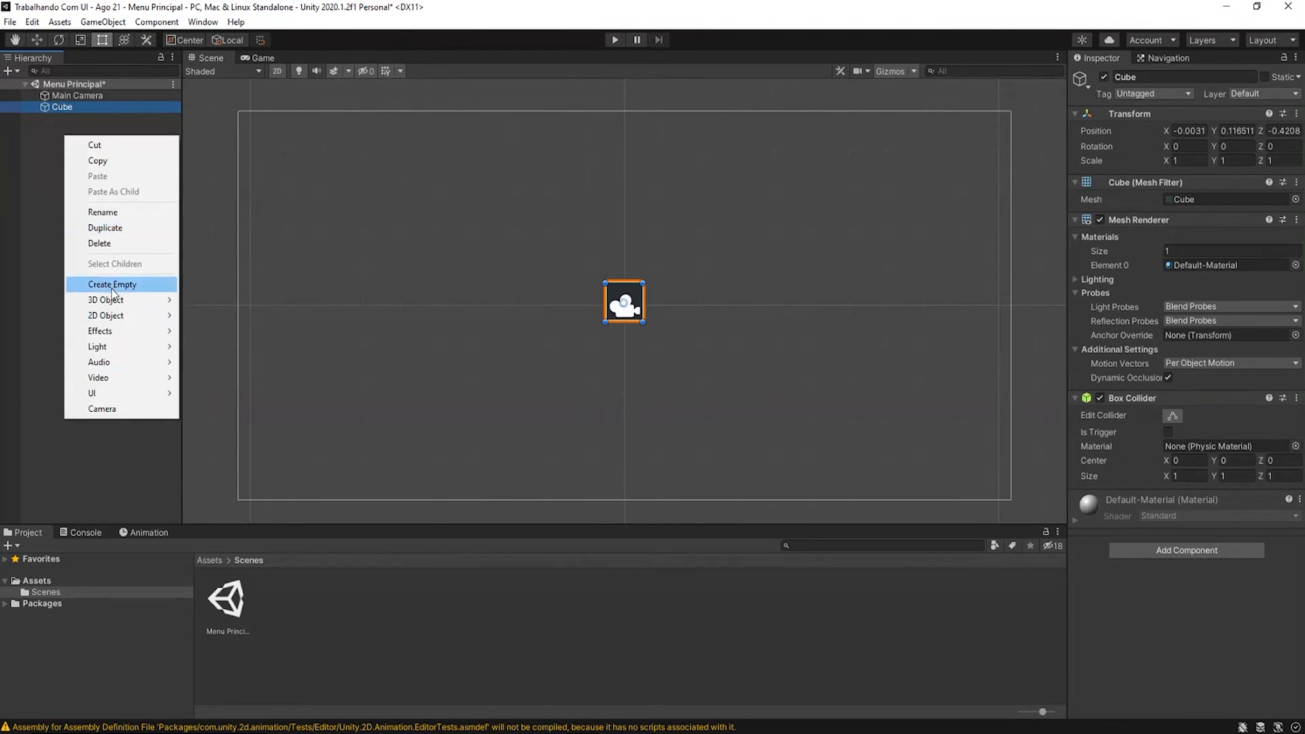
mouse_move(106, 302)
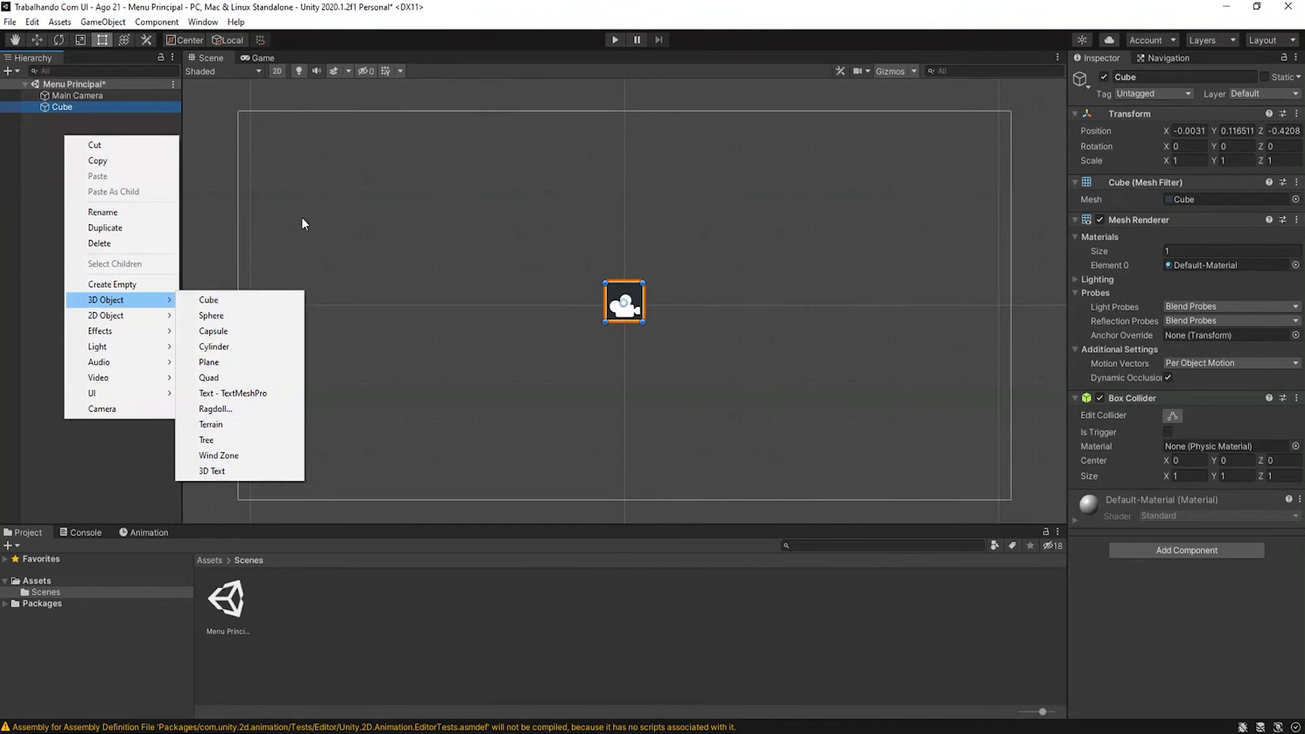
left_click(368, 203)
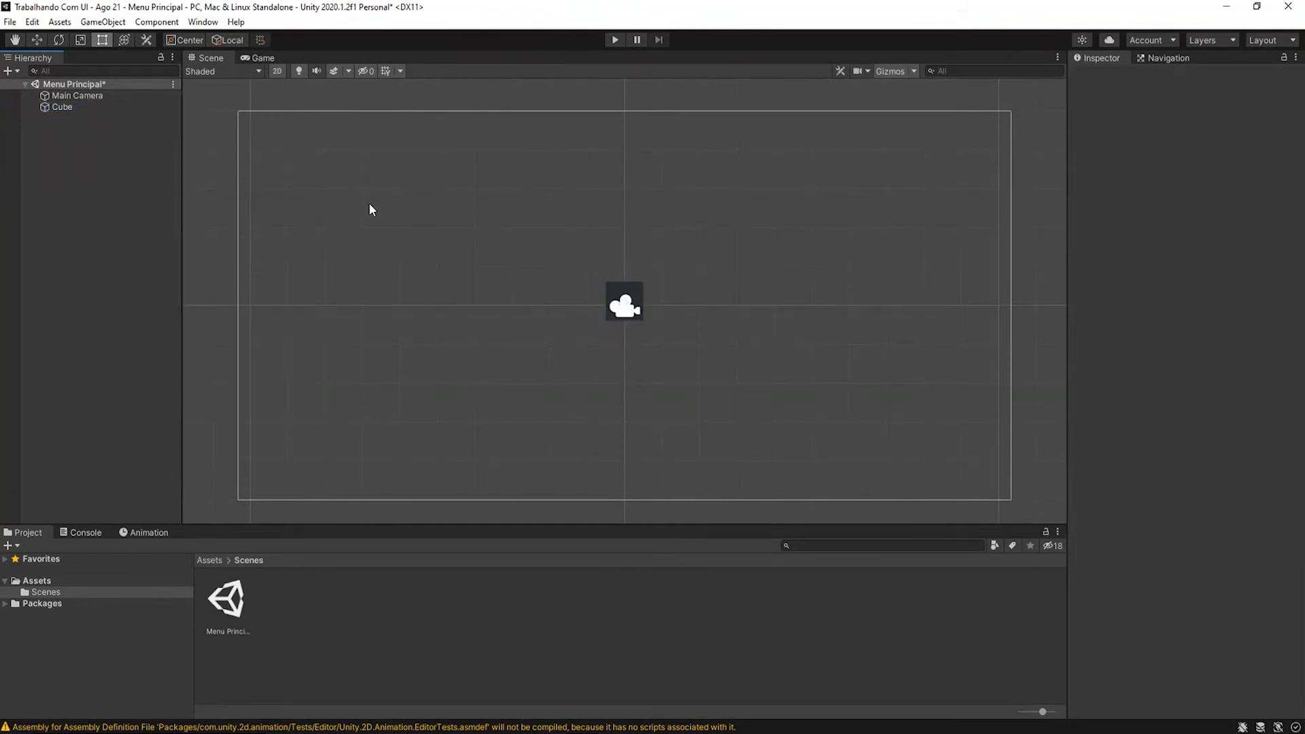
left_click(623, 300)
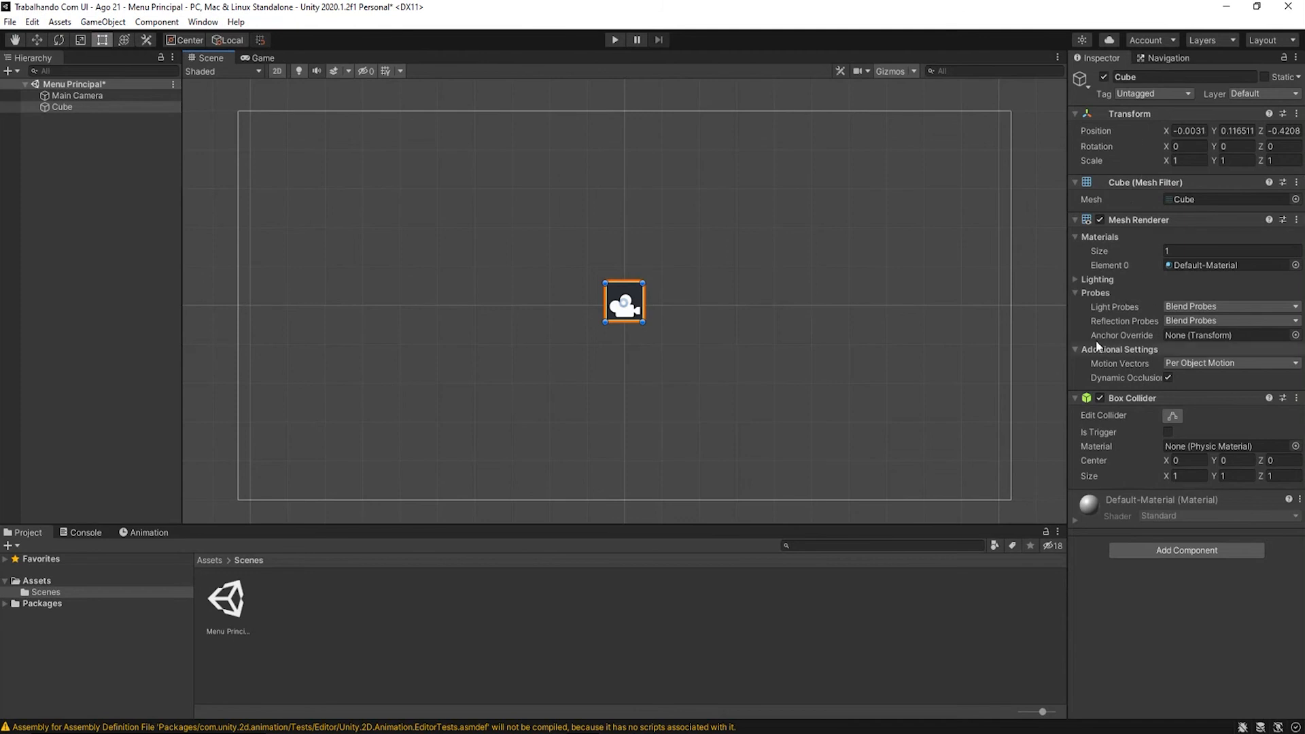
left_click(95, 98)
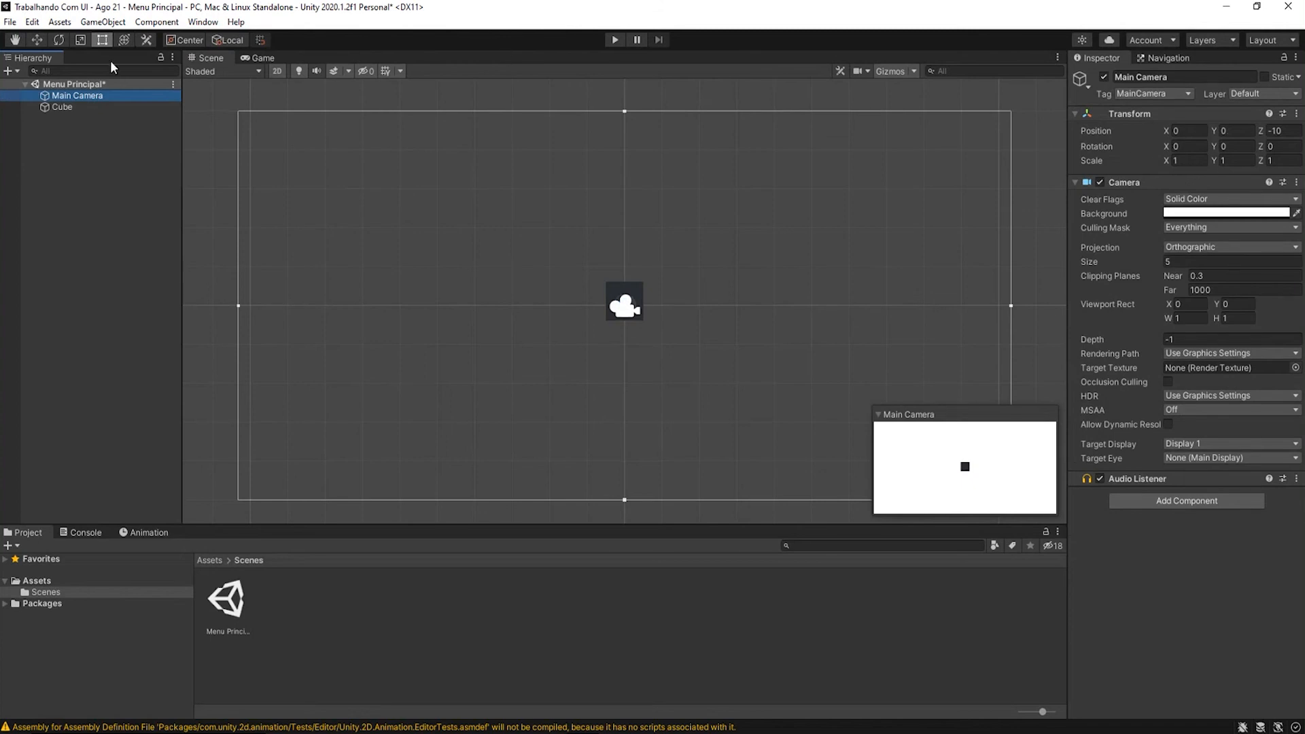
Reset the Cube's Transform to its default values
left_click(65, 108)
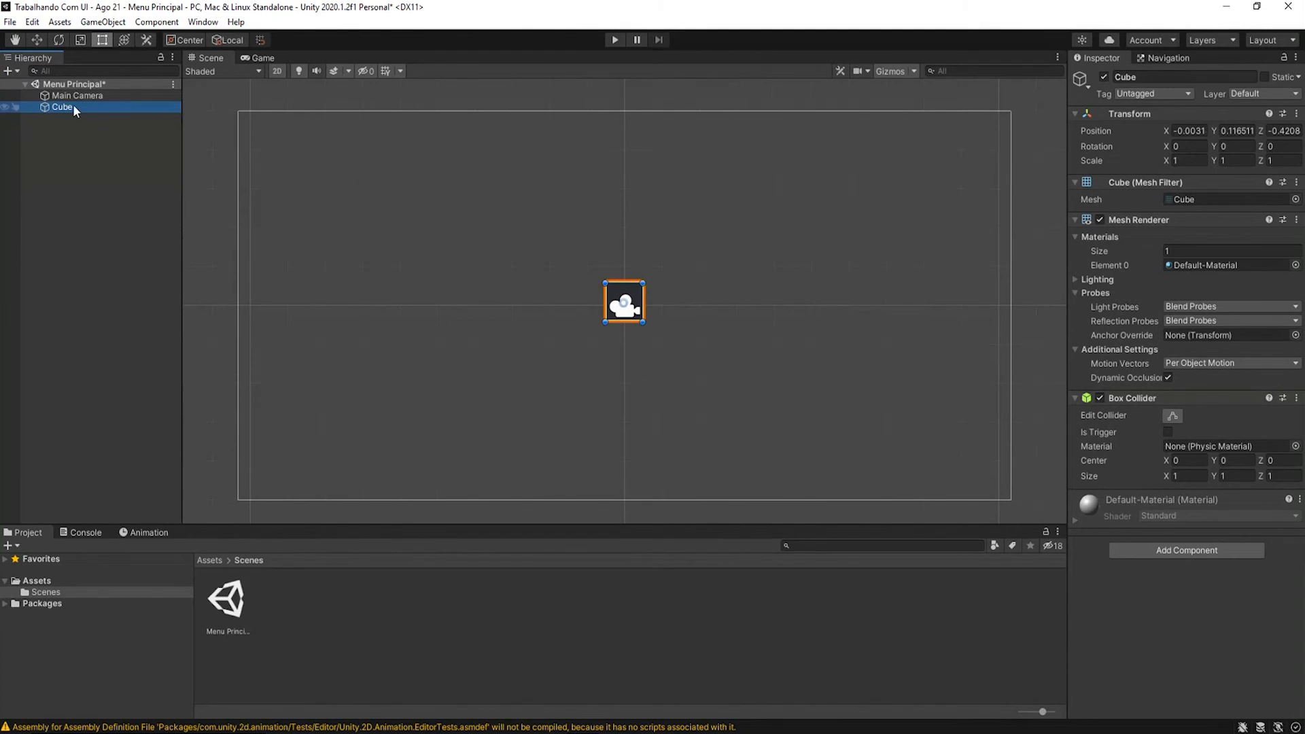
right_click(1143, 115)
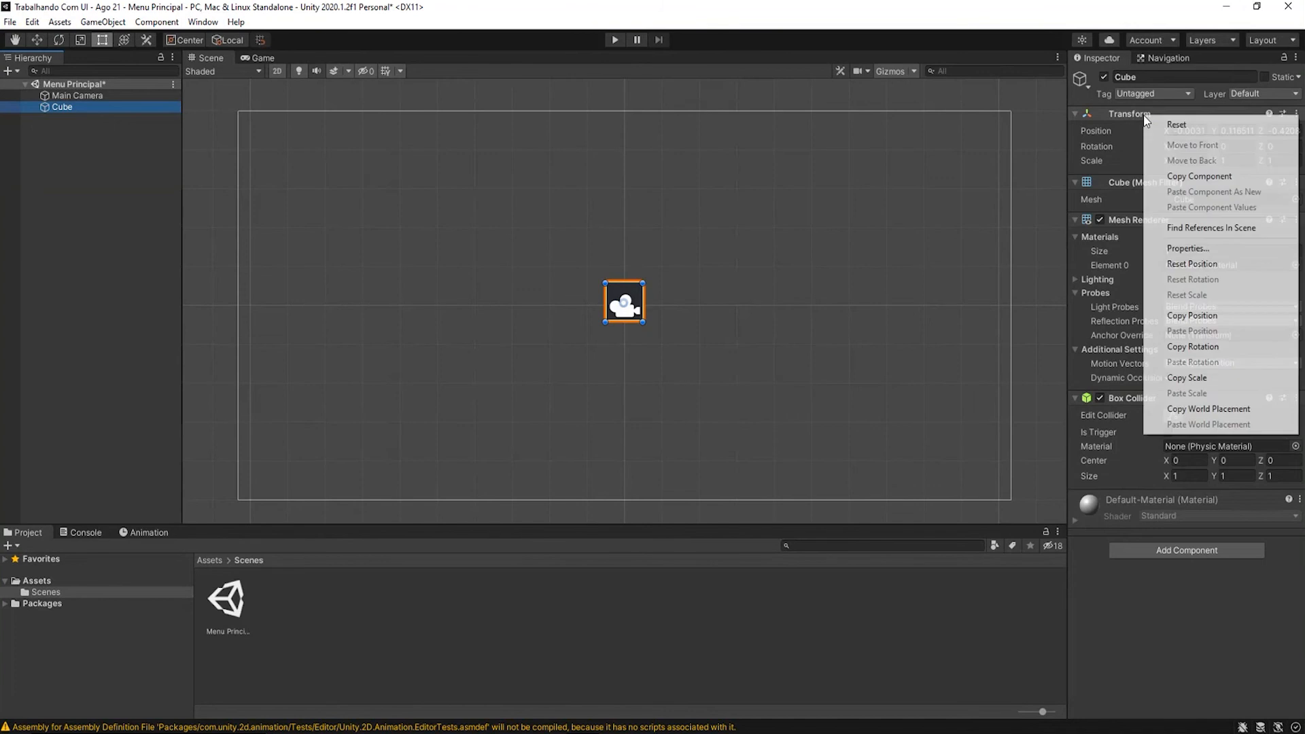
left_click(1178, 128)
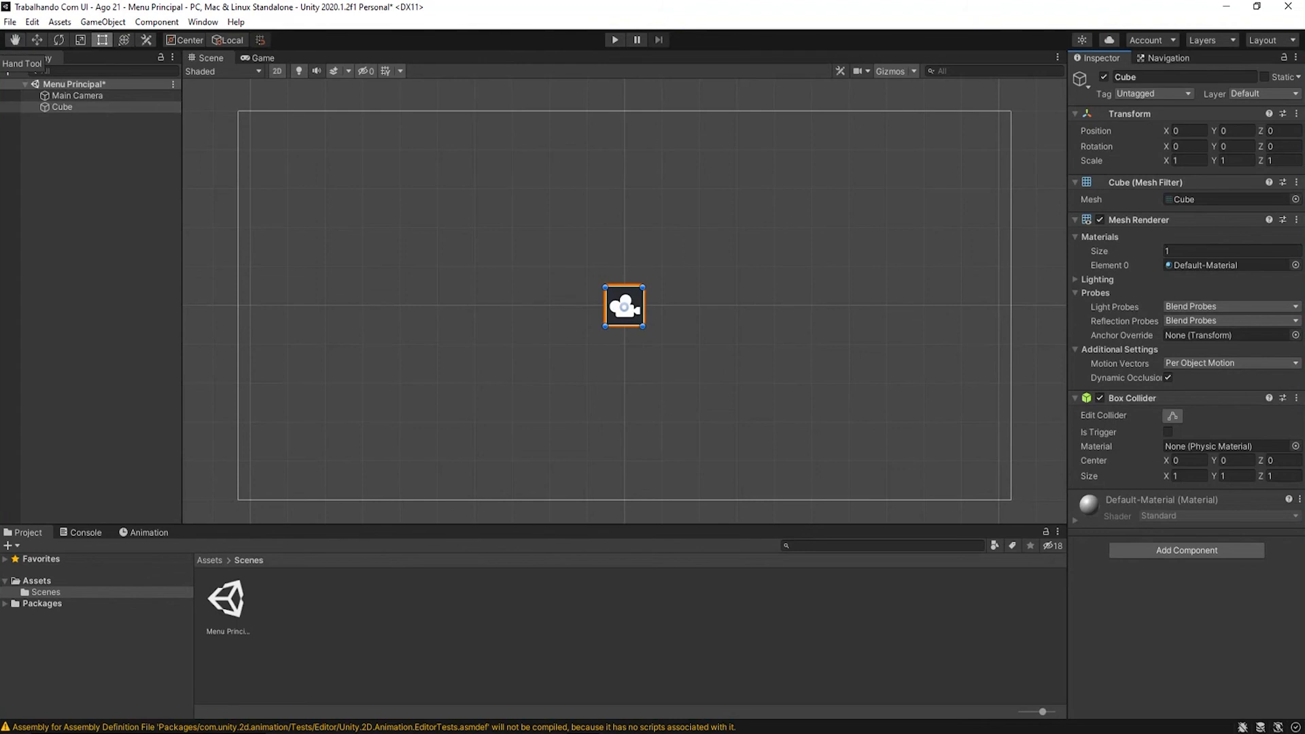
Pan the Scene view around the Cube with the Hand tool
left_click(15, 40)
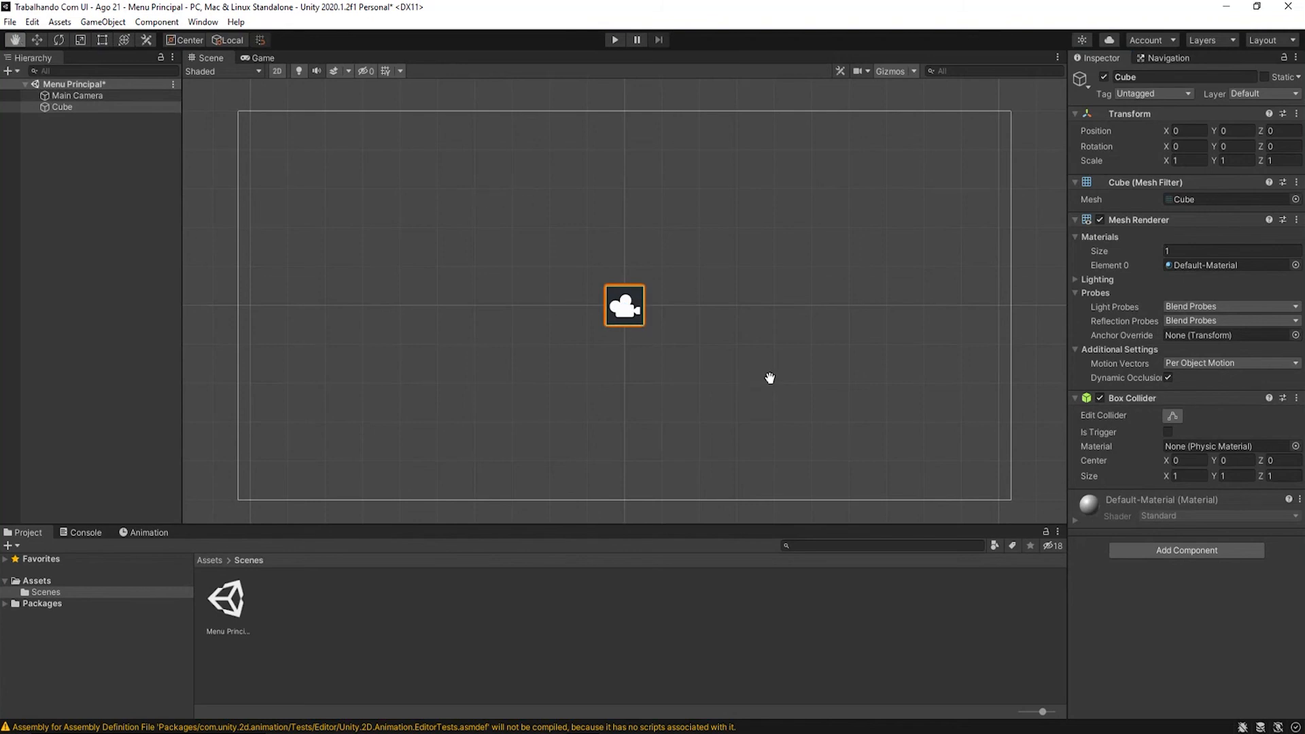
mouse_move(792, 382)
left_mouse_down()
mouse_move(737, 309)
mouse_move(713, 362)
mouse_move(769, 367)
mouse_move(723, 385)
mouse_move(591, 300)
mouse_move(802, 362)
mouse_move(679, 356)
mouse_move(688, 292)
mouse_move(777, 281)
mouse_move(805, 365)
mouse_move(777, 370)
left_mouse_up()
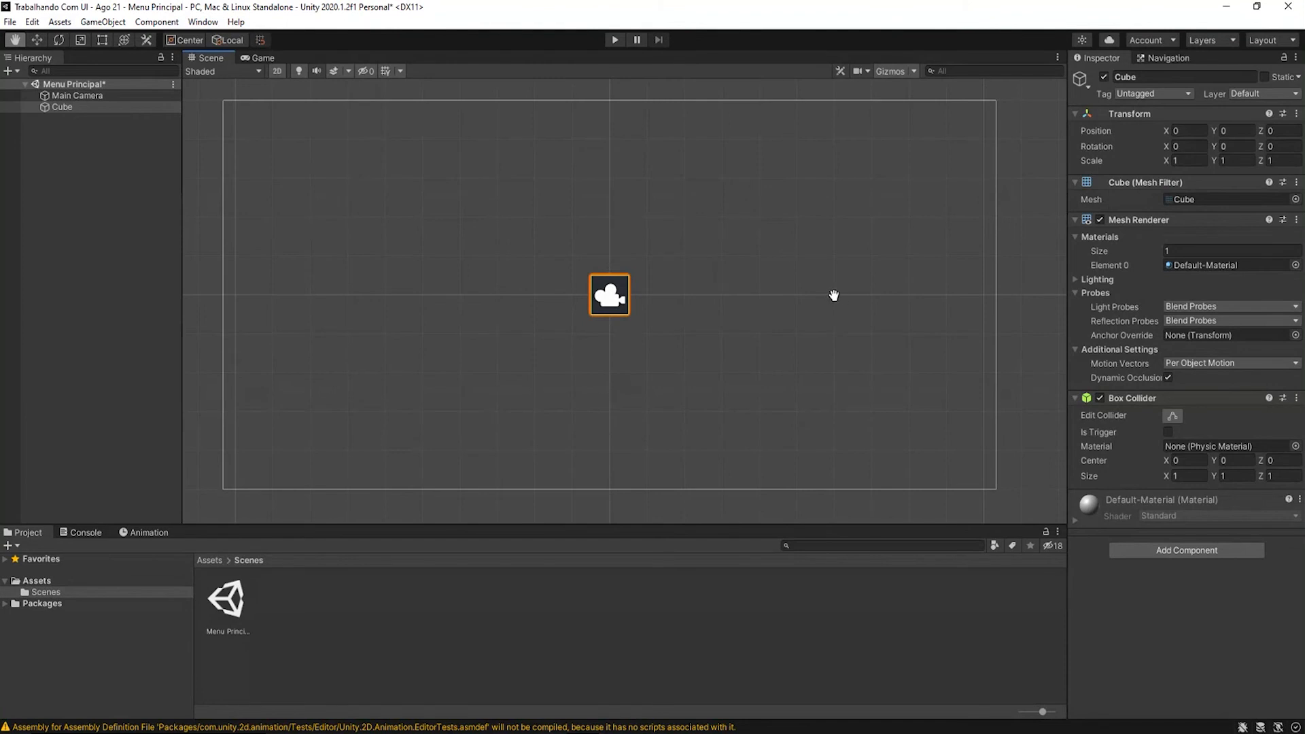
mouse_move(839, 271)
left_mouse_down()
mouse_move(655, 279)
mouse_move(896, 271)
mouse_move(786, 239)
mouse_move(880, 267)
mouse_move(877, 292)
mouse_move(521, 286)
mouse_move(825, 254)
mouse_move(793, 244)
mouse_move(884, 270)
mouse_move(811, 275)
mouse_move(868, 276)
mouse_move(859, 259)
mouse_move(853, 270)
left_mouse_up()
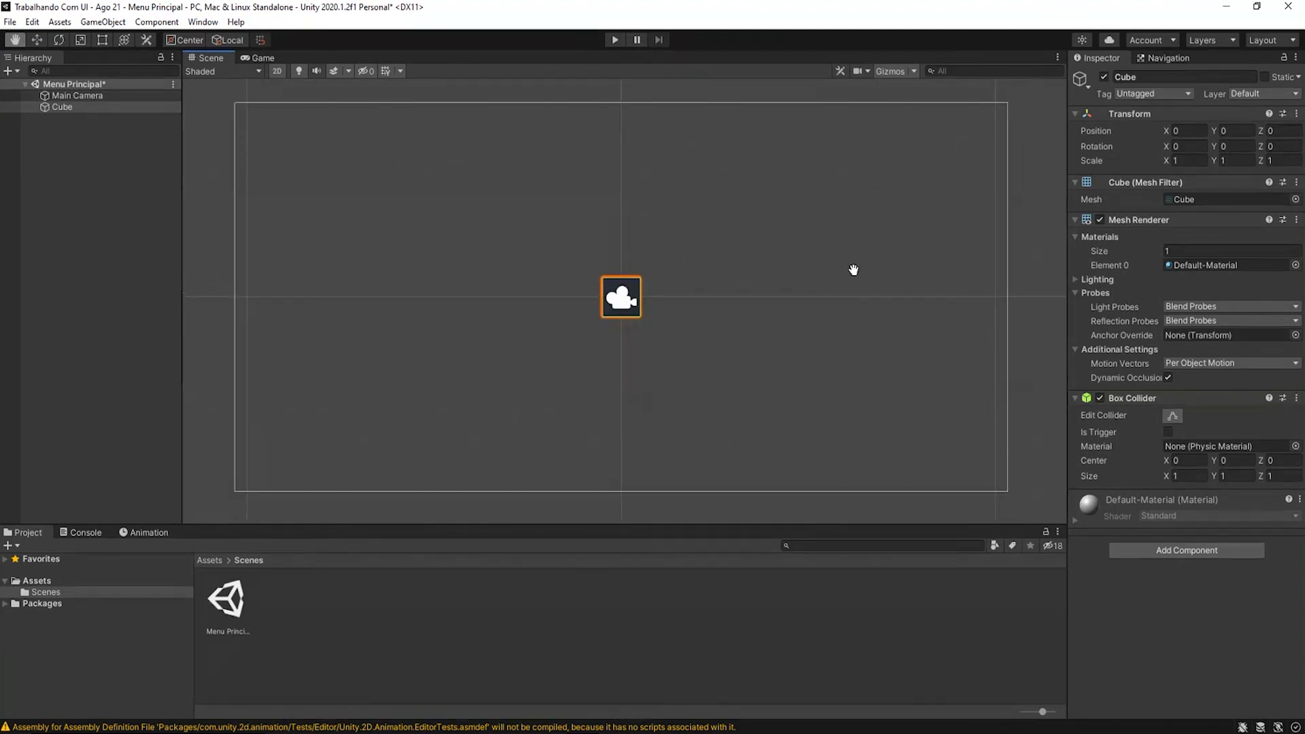
Move the Cube along X and Y with the Move tool to about X -6.09, Y 1.69, inside the camera frame
left_click(42, 42)
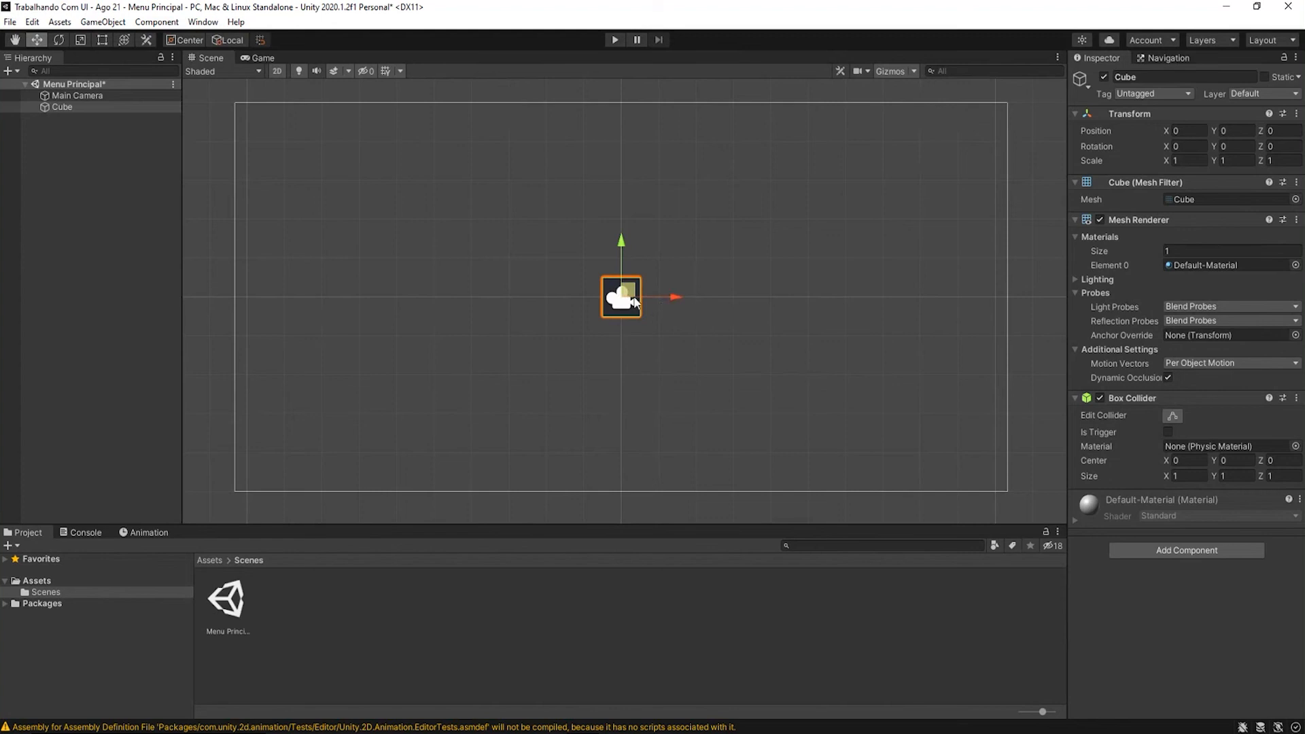
mouse_move(675, 296)
left_mouse_down()
mouse_move(928, 294)
mouse_move(355, 314)
mouse_move(525, 327)
mouse_move(662, 311)
left_mouse_up()
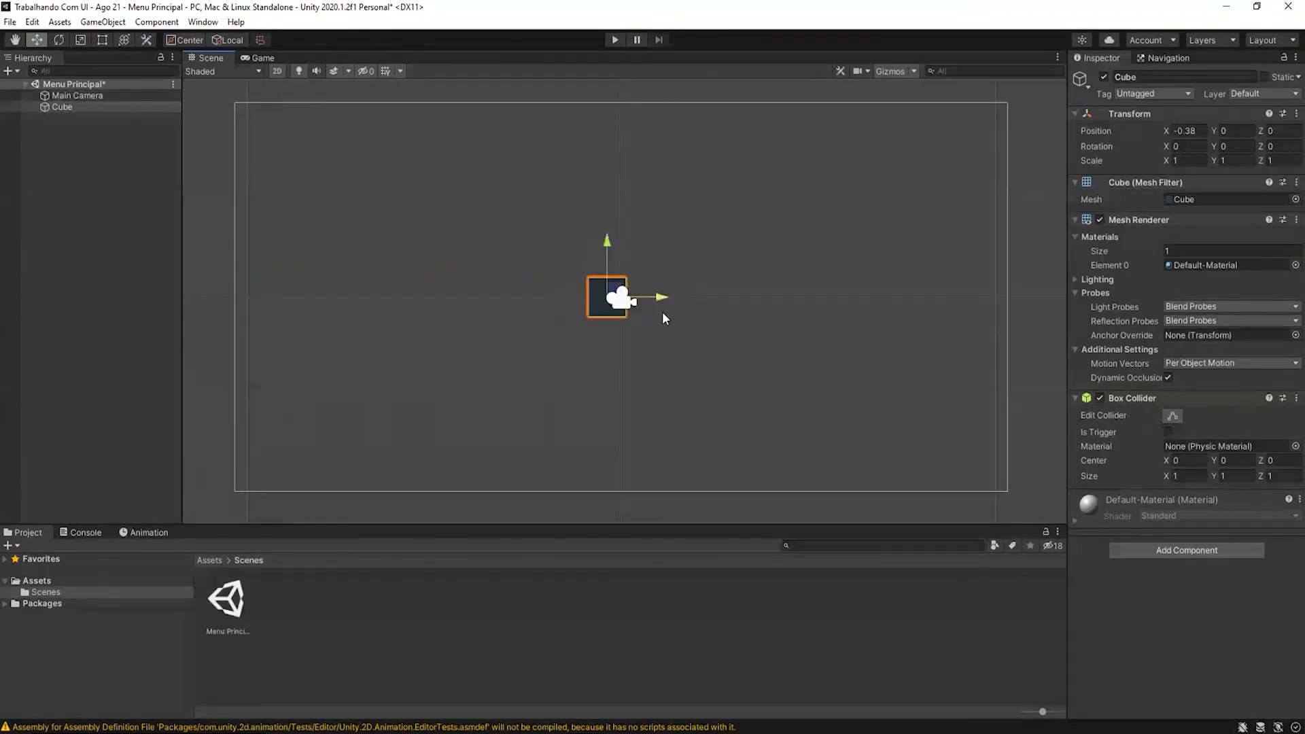
mouse_move(602, 243)
left_mouse_down()
mouse_move(614, 120)
mouse_move(581, 271)
mouse_move(594, 384)
mouse_move(625, 226)
mouse_move(603, 234)
left_mouse_up()
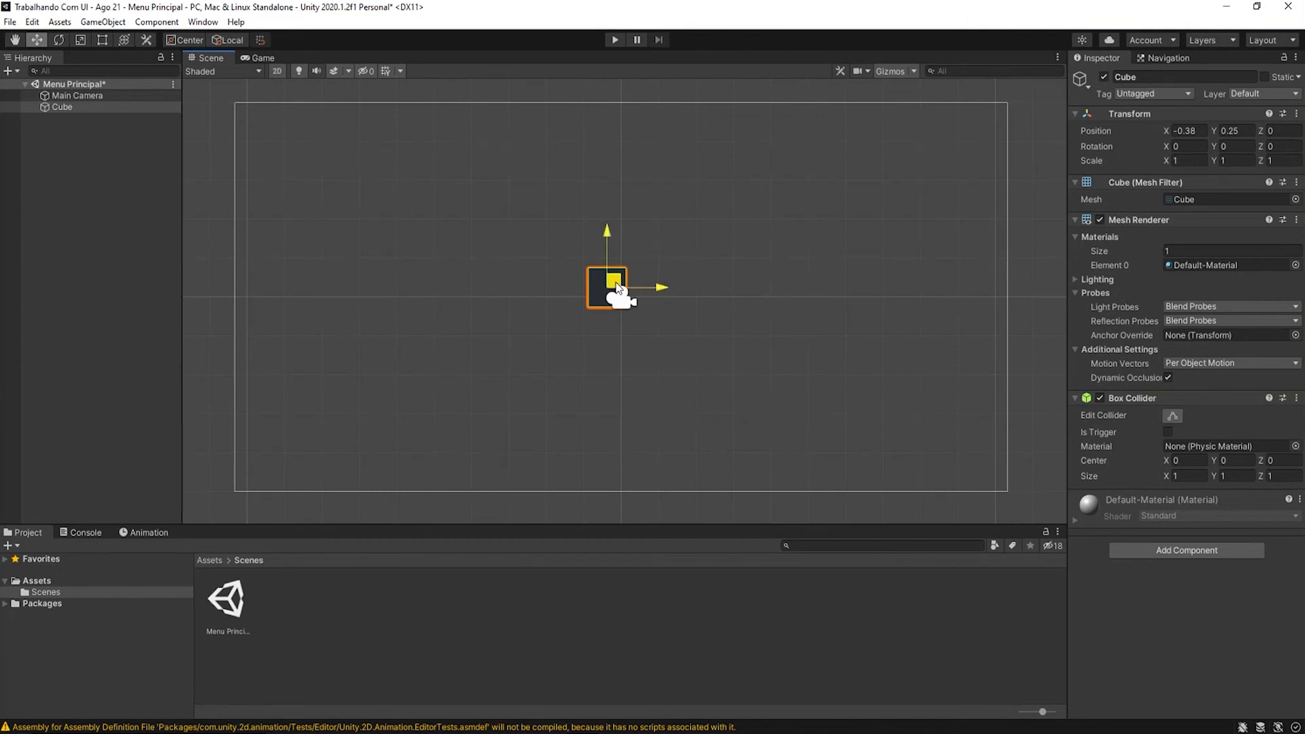
left_click_drag(615, 281, 403, 231)
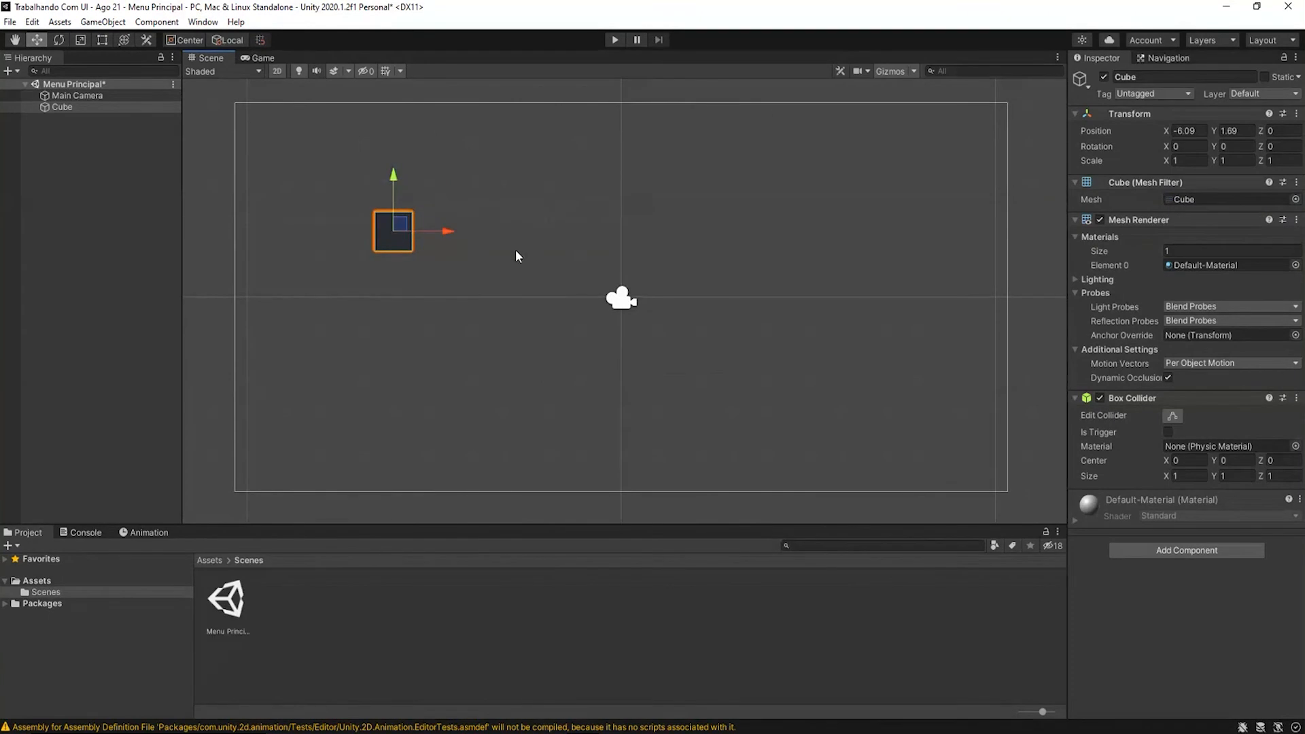
Try rotating the Cube about its Z axis with the Rotate tool to about -103.43 and undo that rotation
left_click(60, 41)
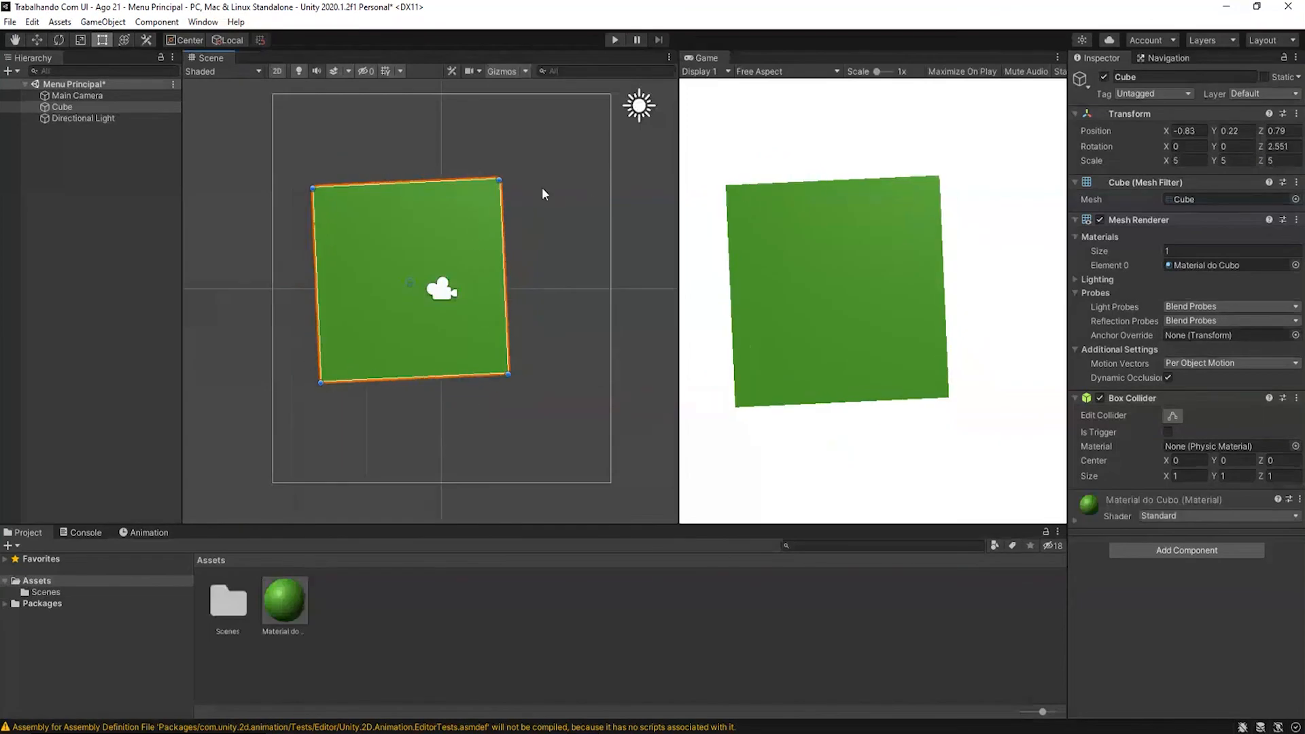
mouse_move(507, 174)
left_mouse_down()
mouse_move(552, 270)
mouse_move(551, 201)
mouse_move(550, 268)
mouse_move(501, 212)
mouse_move(503, 195)
left_mouse_up()
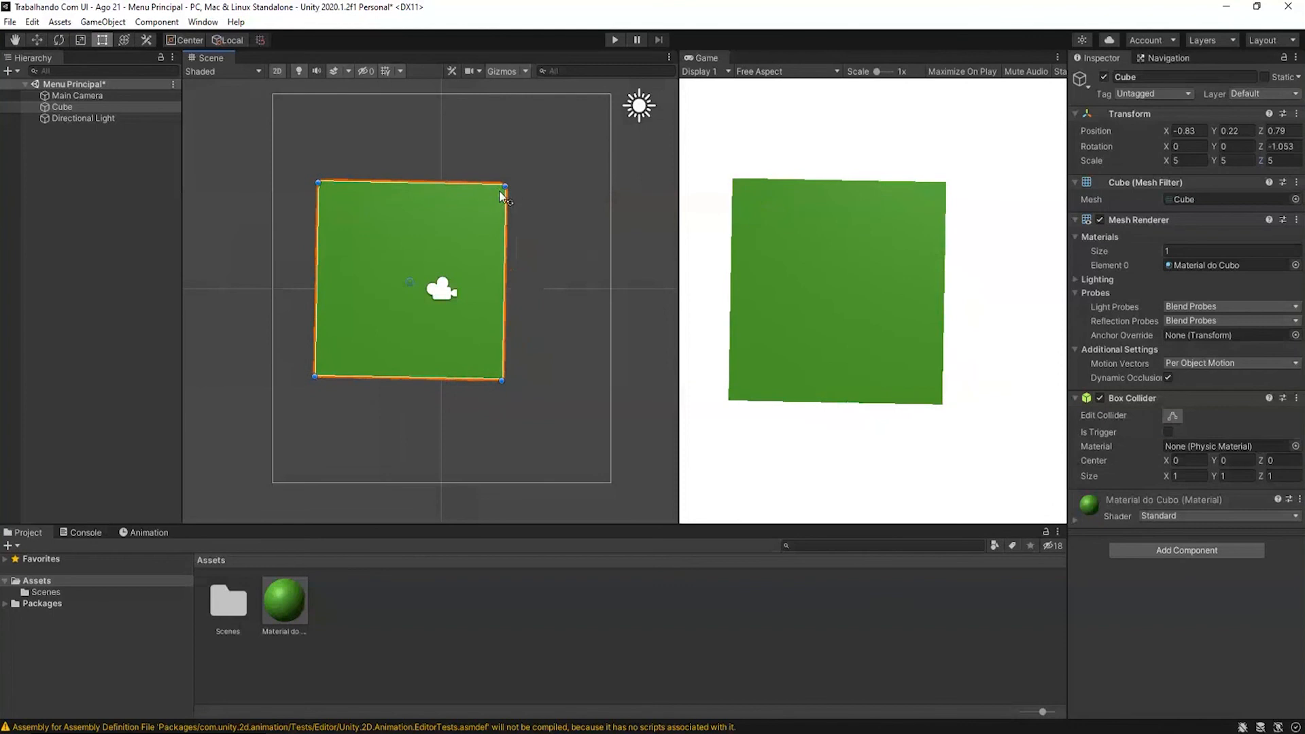
key("e")
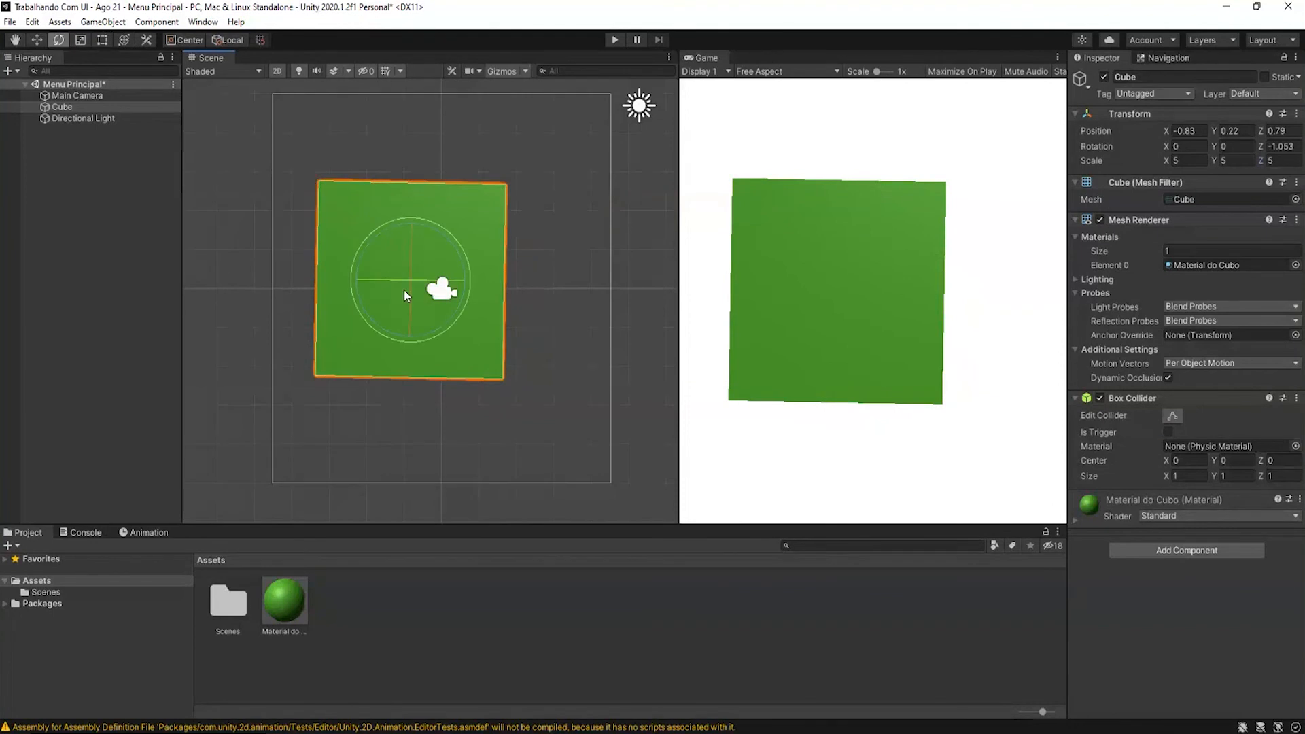
left_click_drag(409, 311, 429, 353)
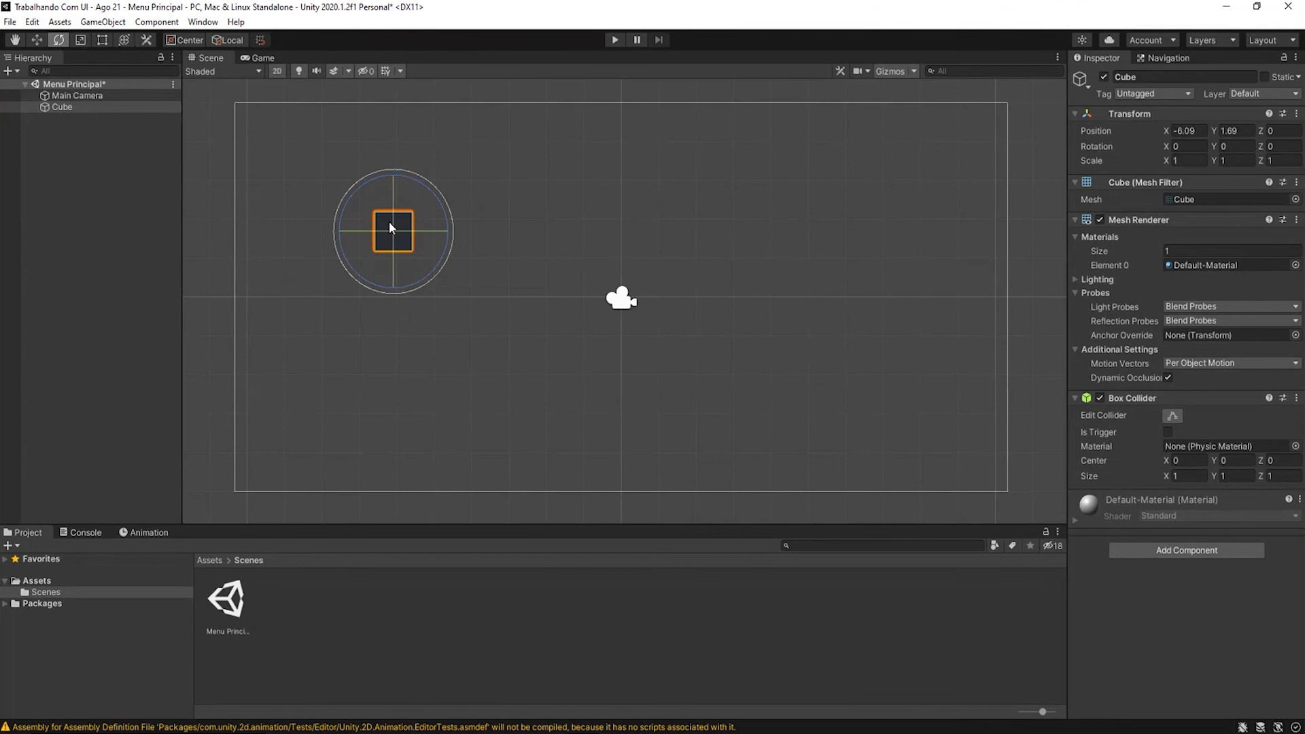
left_click_drag(439, 200, 577, 352)
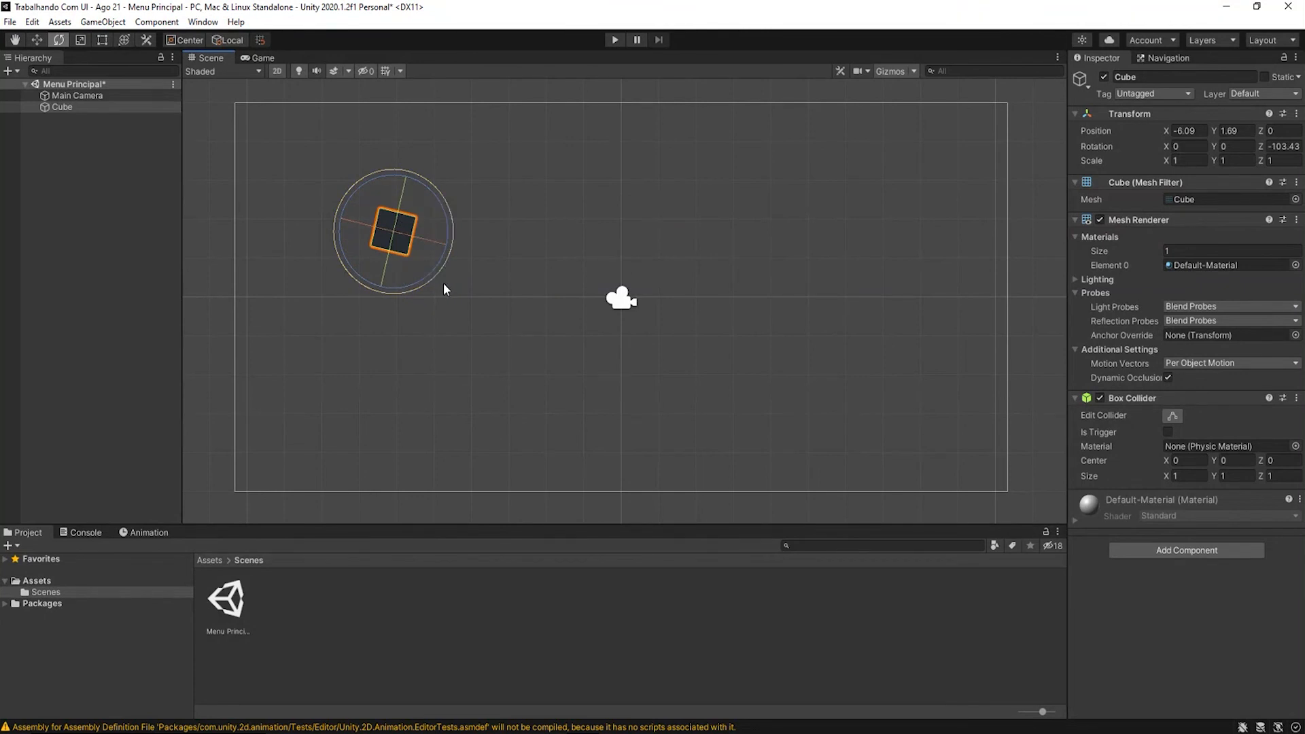
key("ctrl+z")
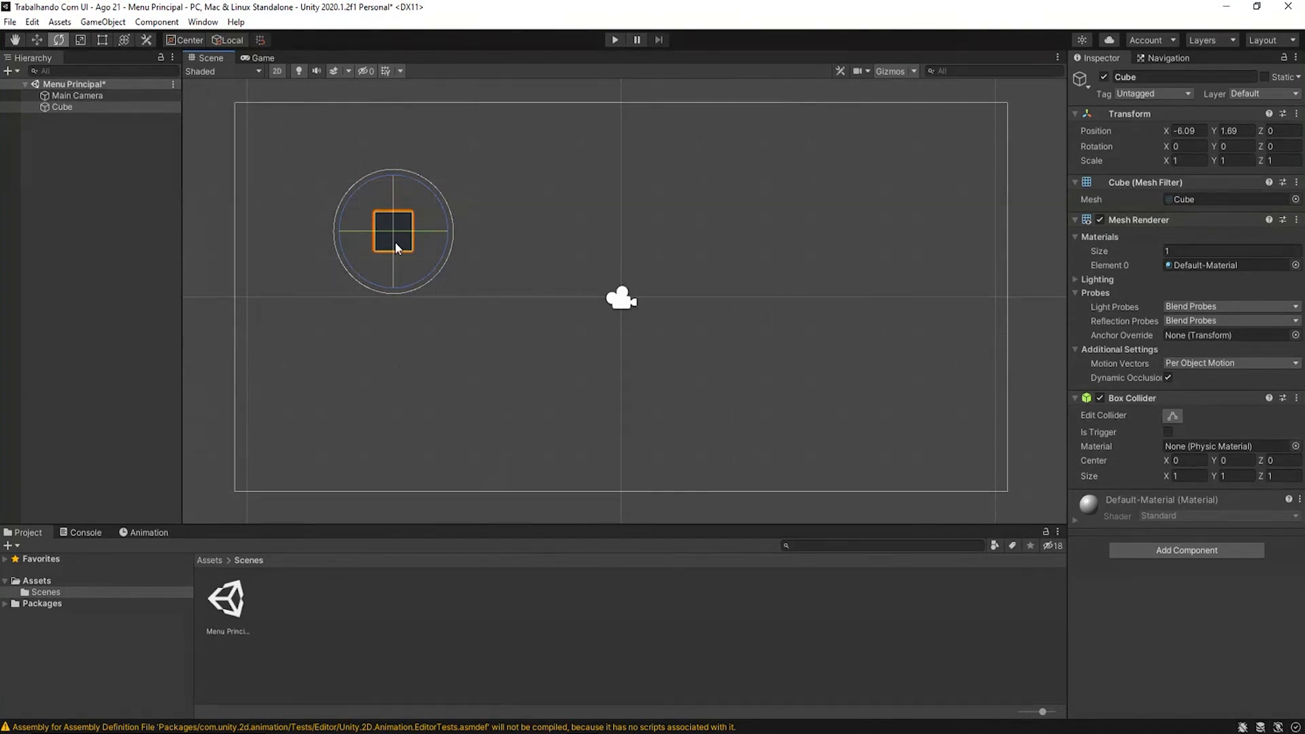
Stretch the Cube along X and Y with the Scale tool, and scale it uniformly to about 6.30 × 2.05 × 0.95
left_click(83, 38)
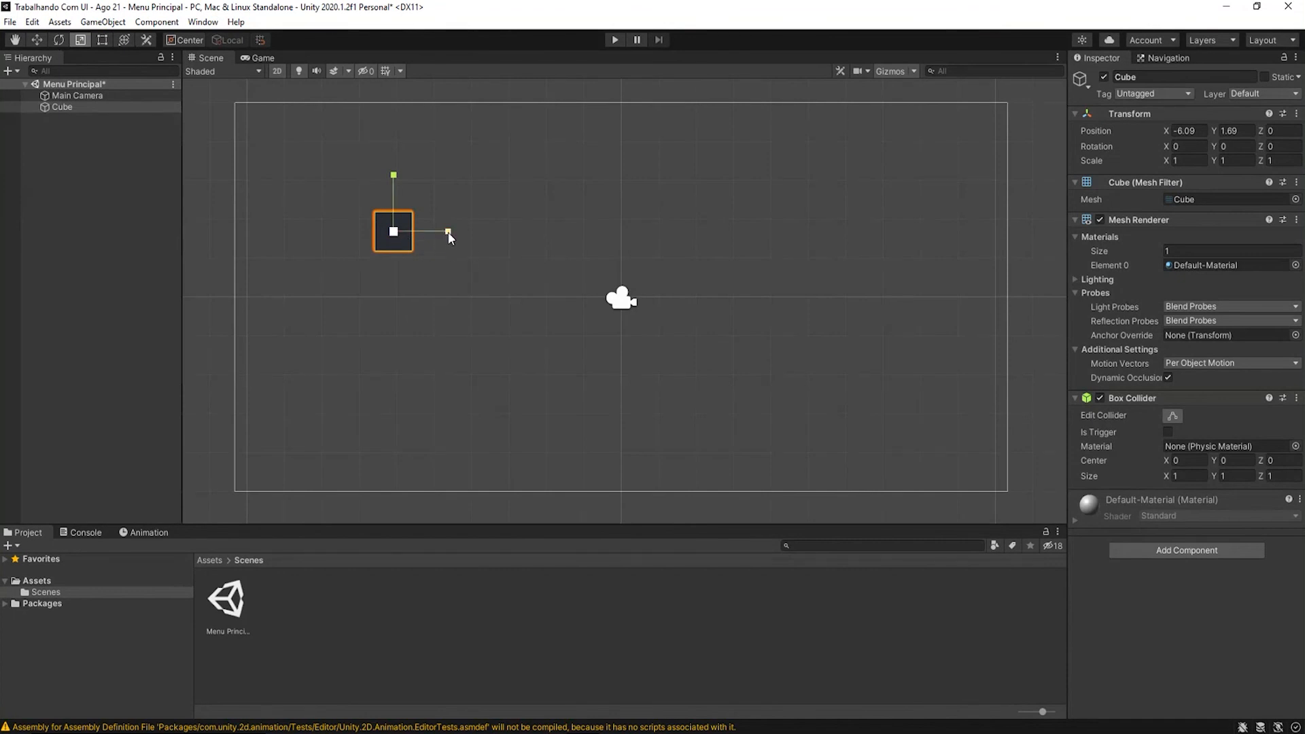
left_click_drag(449, 232, 755, 234)
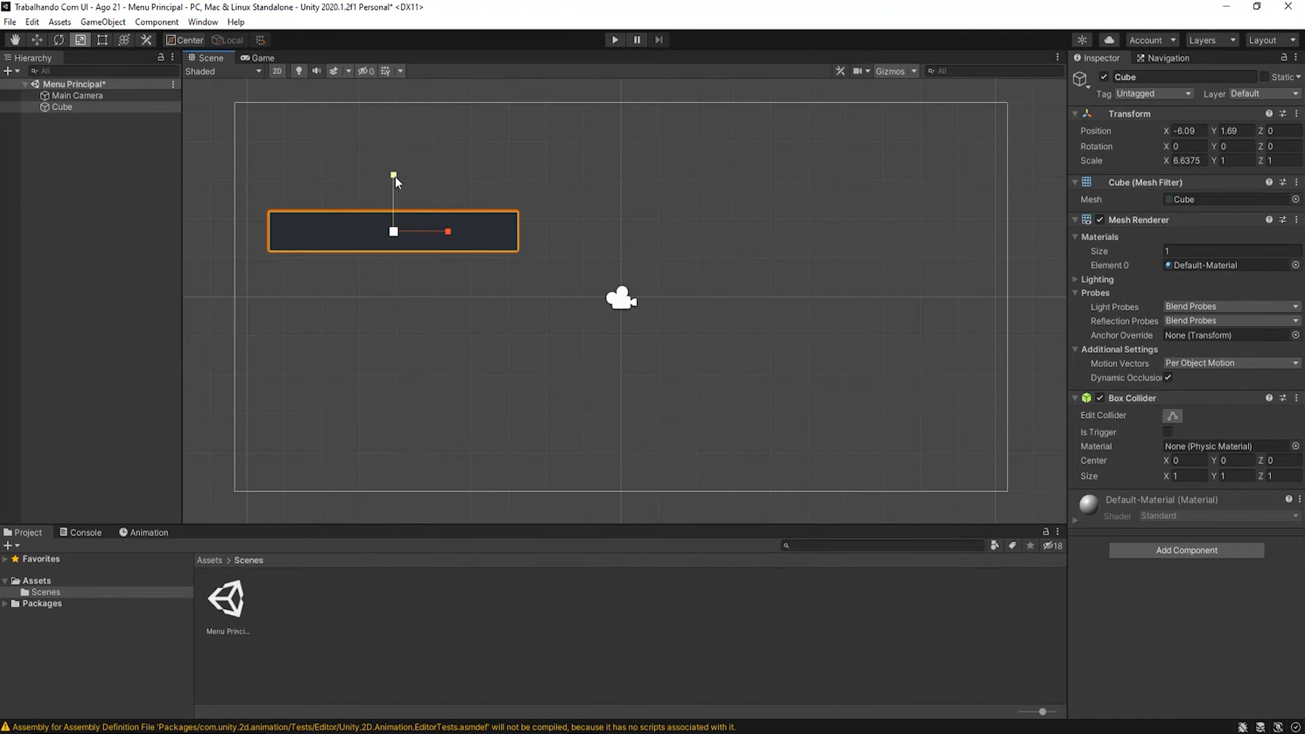
left_click_drag(395, 177, 406, 110)
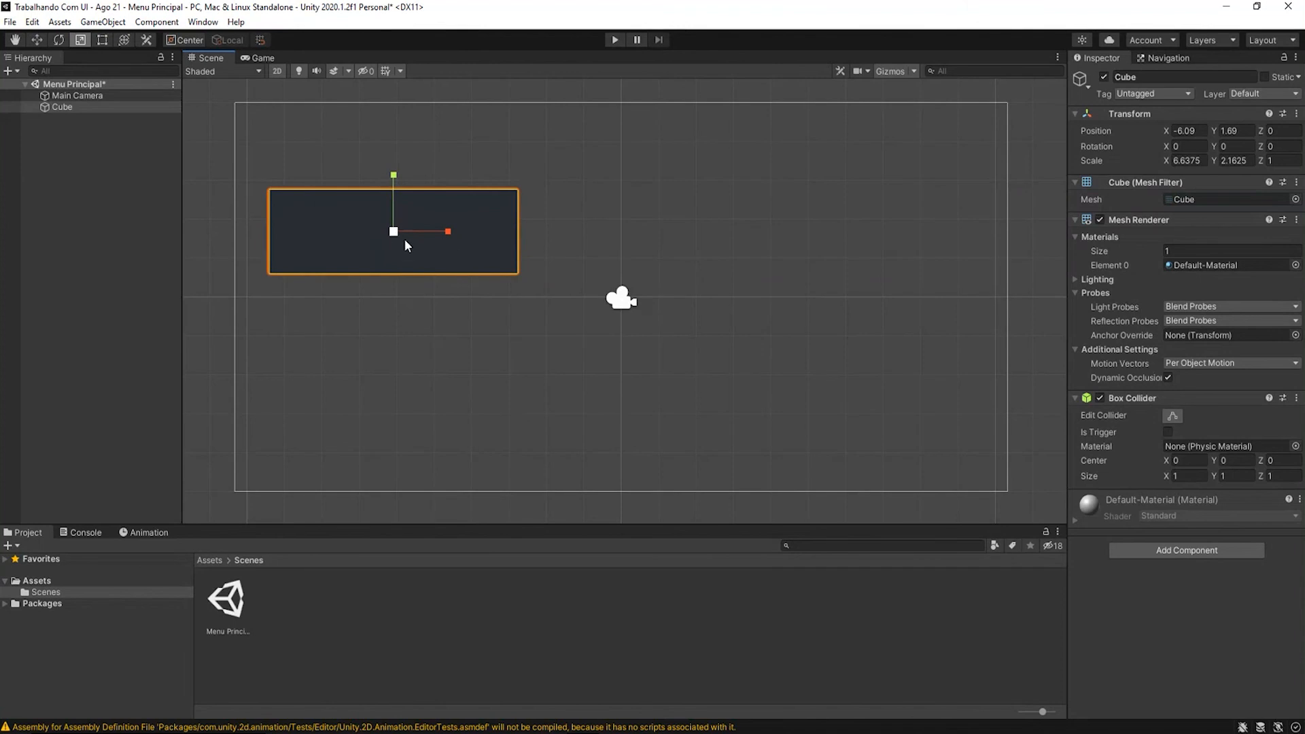
mouse_move(395, 231)
left_mouse_down()
mouse_move(450, 198)
mouse_move(383, 228)
mouse_move(447, 225)
mouse_move(378, 246)
mouse_move(441, 225)
mouse_move(397, 231)
left_mouse_up()
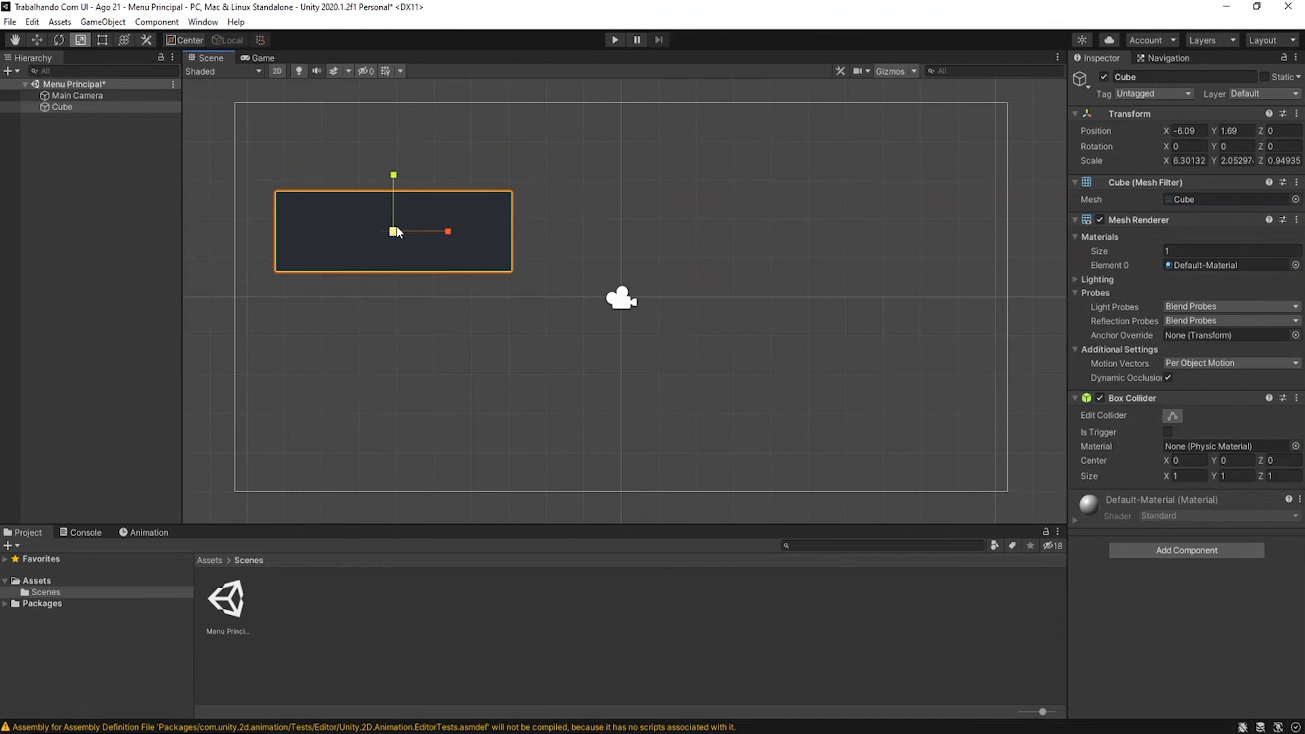
With the Rect tool, move the Cube, rotate it to about Z -2.91 and enlarge it to about 13.10 by 7.18
left_click(103, 40)
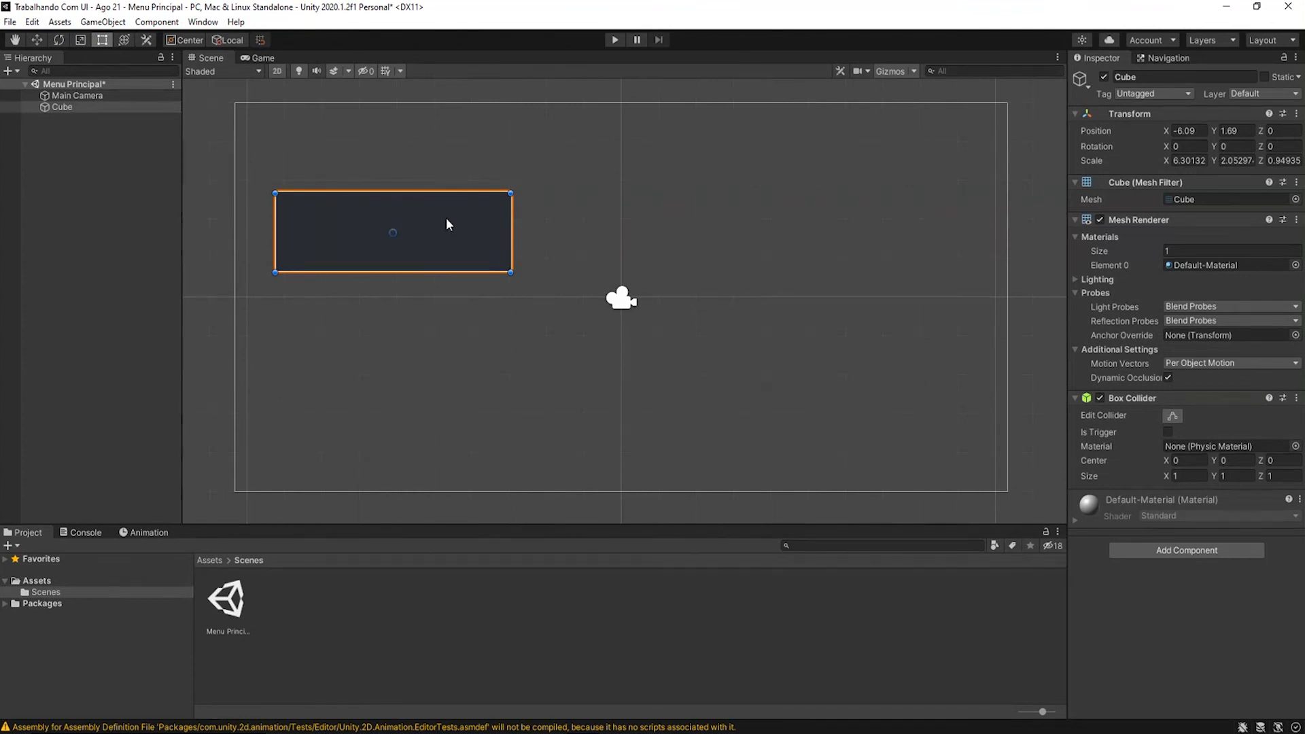
left_click_drag(430, 223, 673, 200)
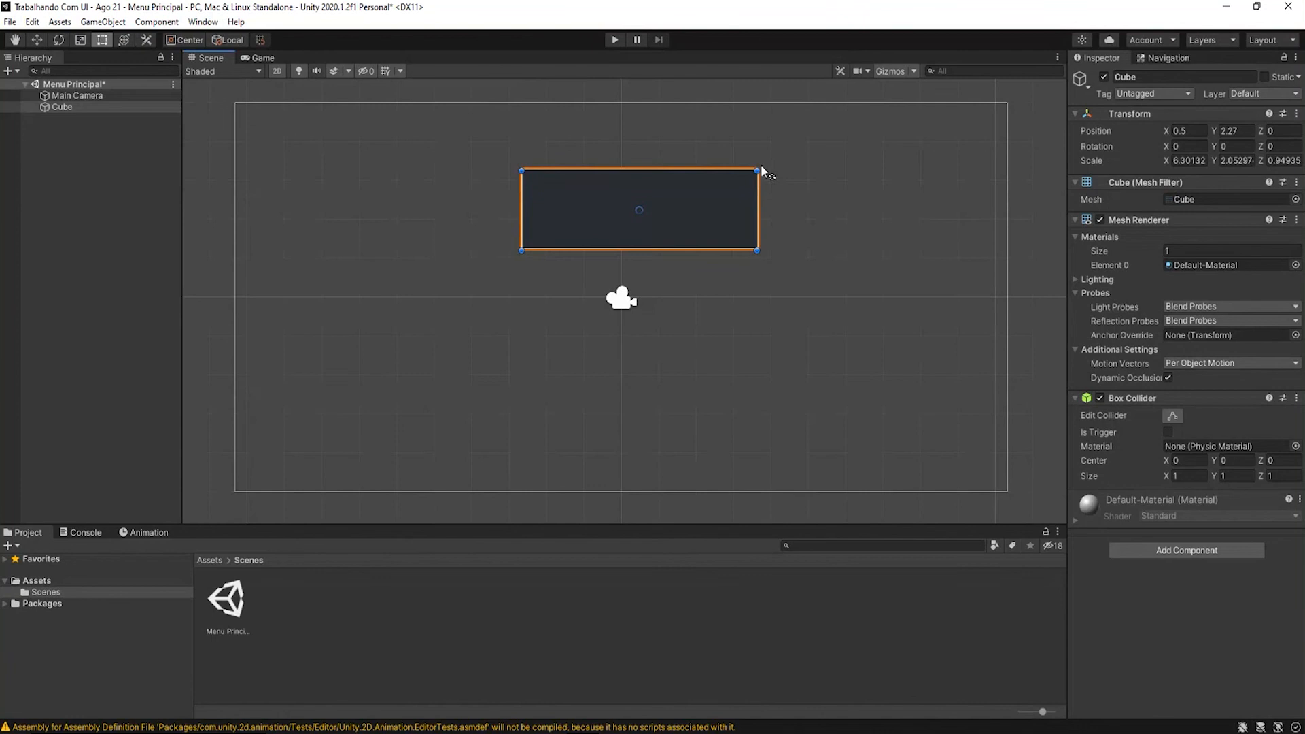
mouse_move(762, 167)
left_mouse_down()
mouse_move(766, 256)
mouse_move(700, 327)
mouse_move(599, 340)
mouse_move(758, 339)
mouse_move(828, 213)
mouse_move(806, 271)
mouse_move(709, 333)
mouse_move(591, 331)
mouse_move(542, 299)
mouse_move(624, 337)
mouse_move(726, 329)
mouse_move(790, 273)
mouse_move(820, 176)
mouse_move(816, 136)
mouse_move(815, 153)
mouse_move(785, 164)
left_mouse_up()
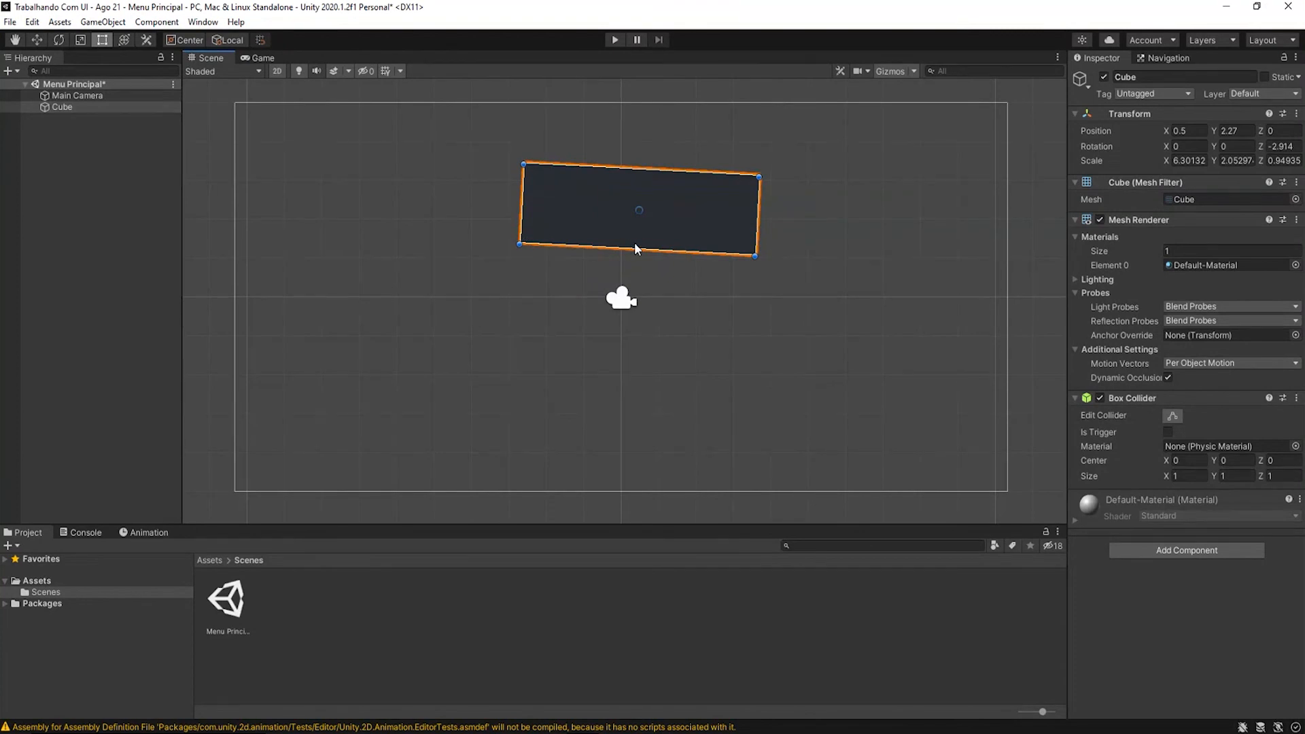
left_click_drag(641, 247, 642, 409)
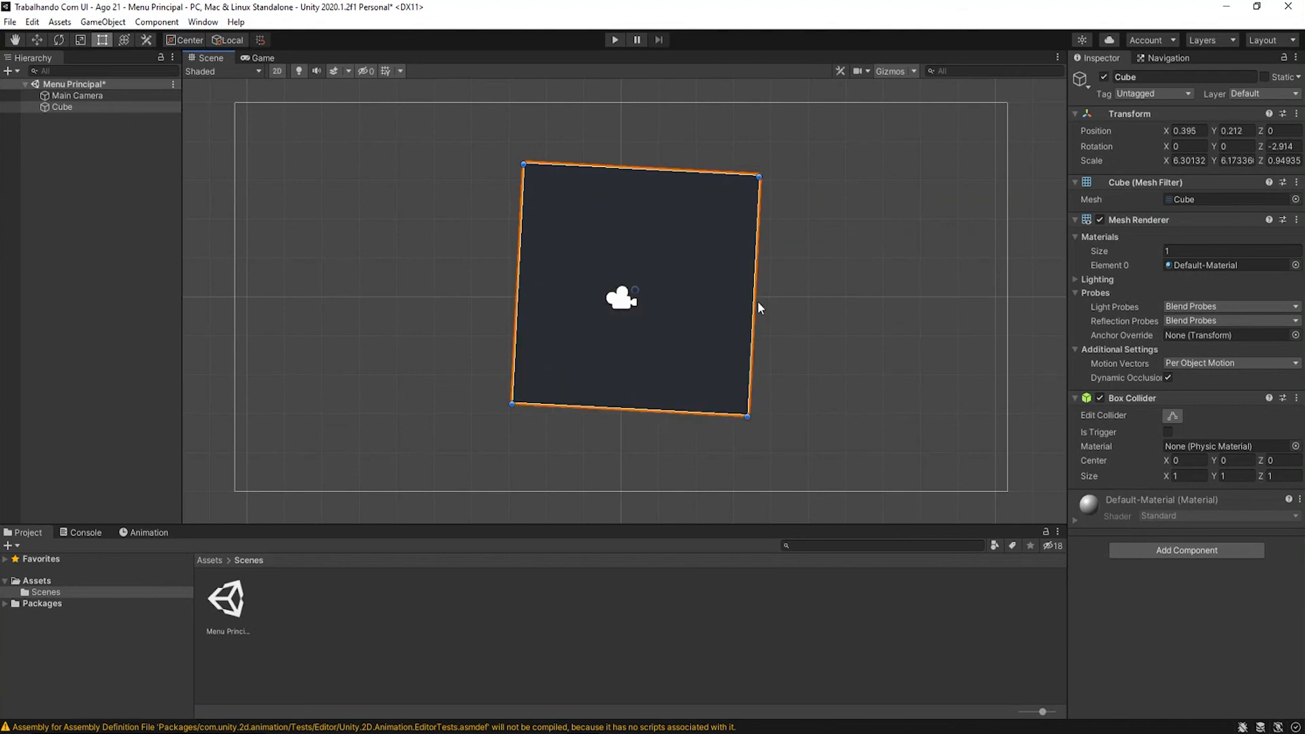
left_click_drag(755, 312, 892, 311)
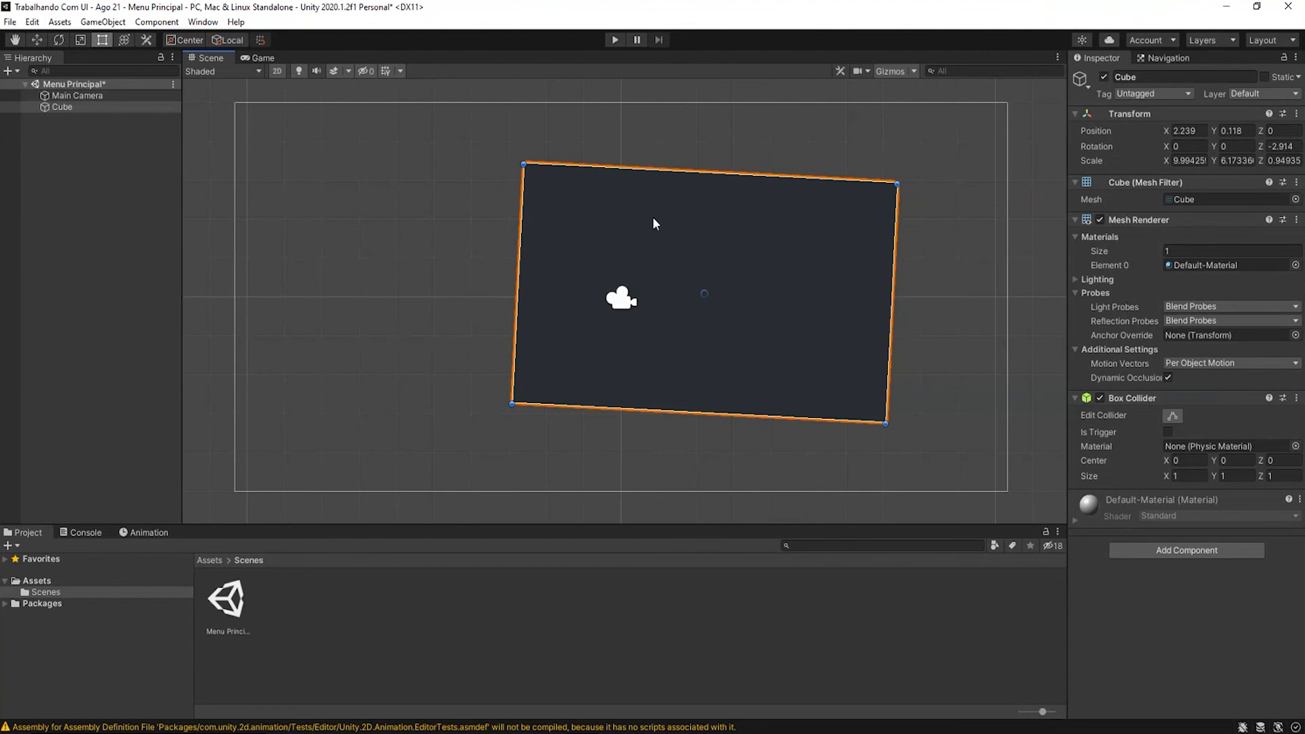
left_click_drag(524, 164, 410, 118)
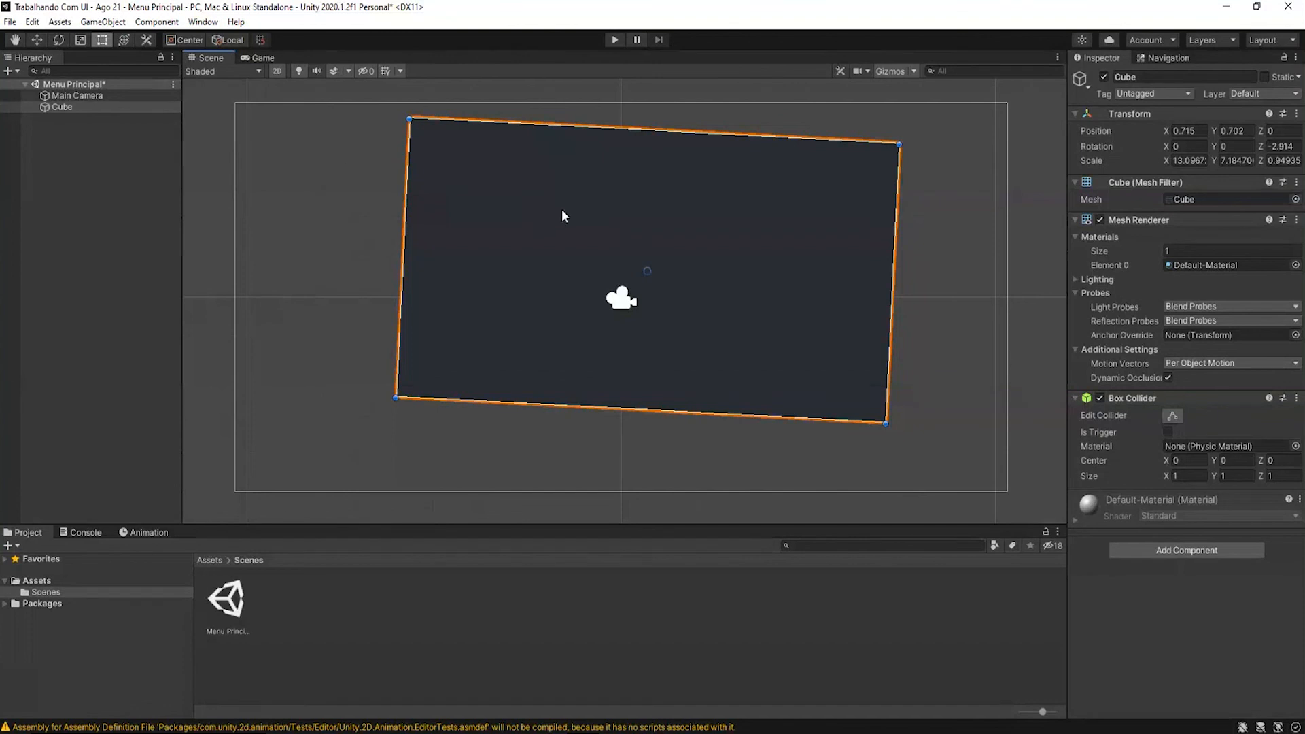
With the Transform tool, move the Cube to about X 0.62, Y -1.1, narrow its X scale to about 10.99 and rotate it to Z 2.78
left_click(124, 40)
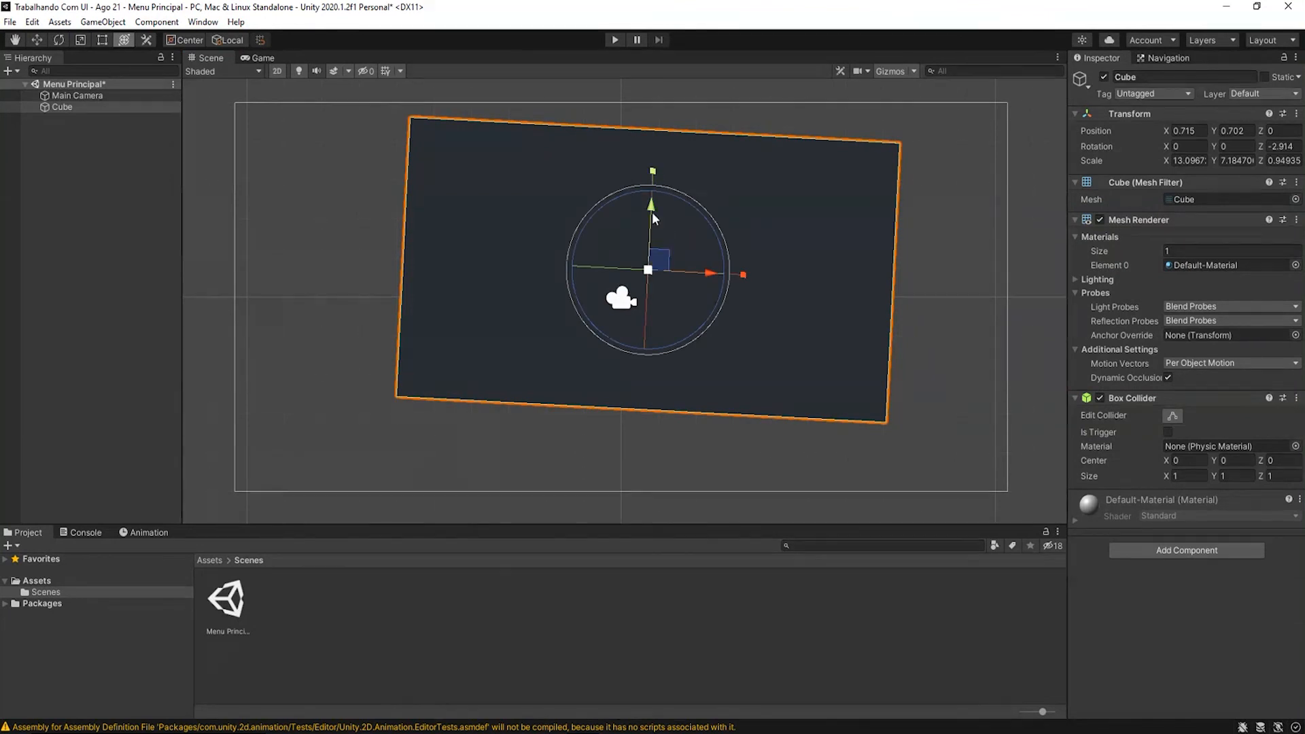
left_click_drag(646, 202, 644, 272)
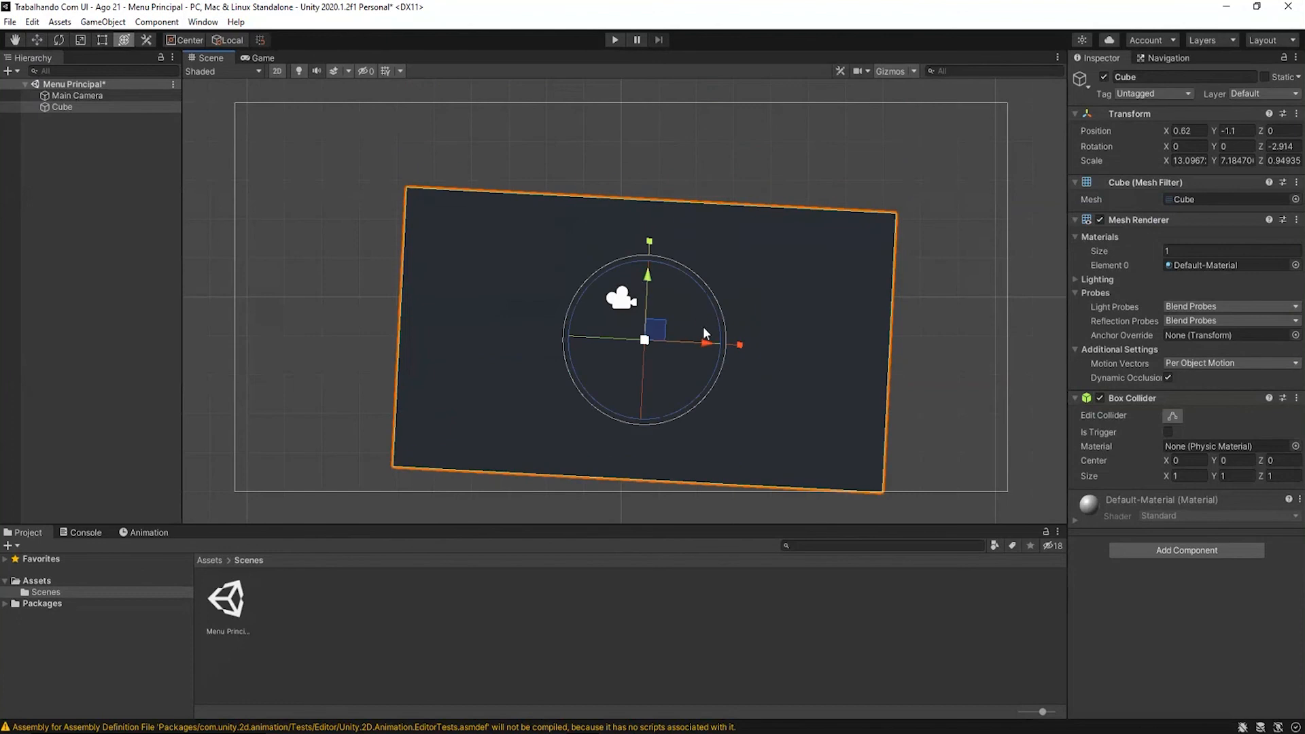
left_click_drag(745, 350, 727, 343)
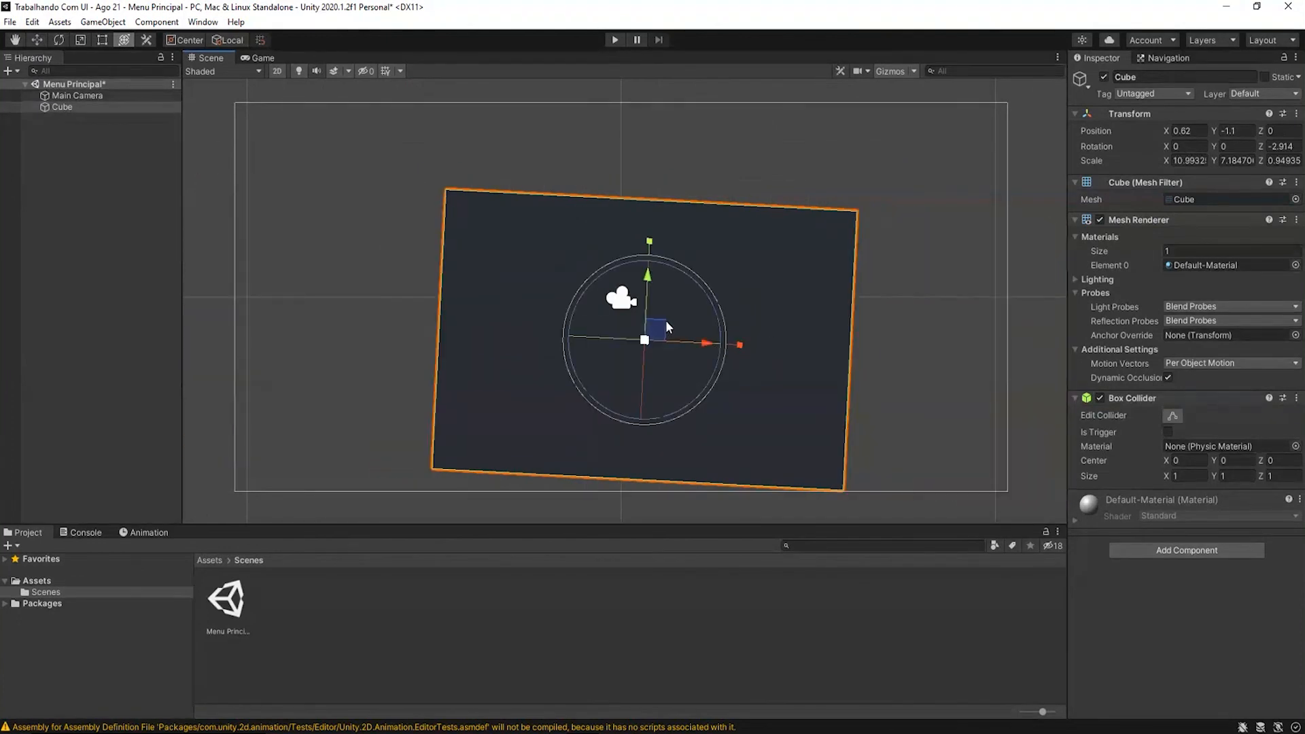
left_click_drag(587, 299, 596, 327)
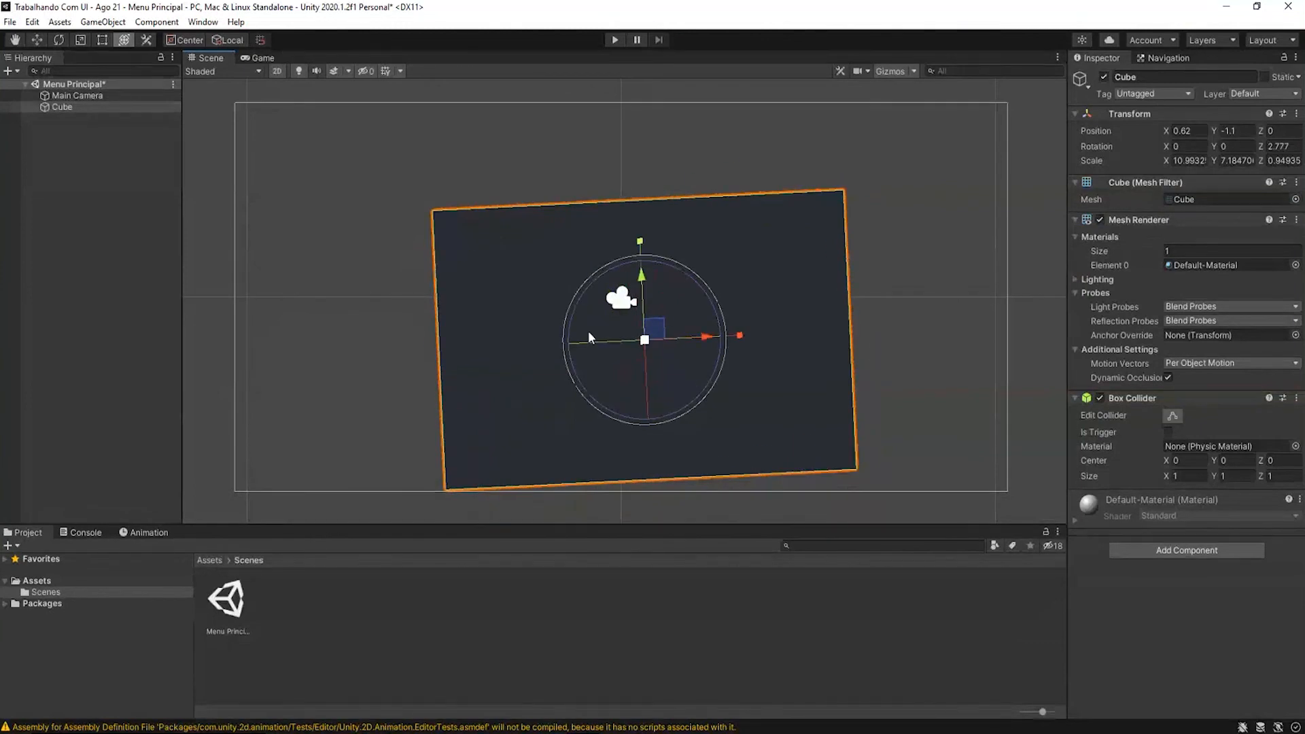
Reposition the Cube near the camera centre with the Rect and Move tools, to about X 0.05, Y 0.55
left_click(106, 40)
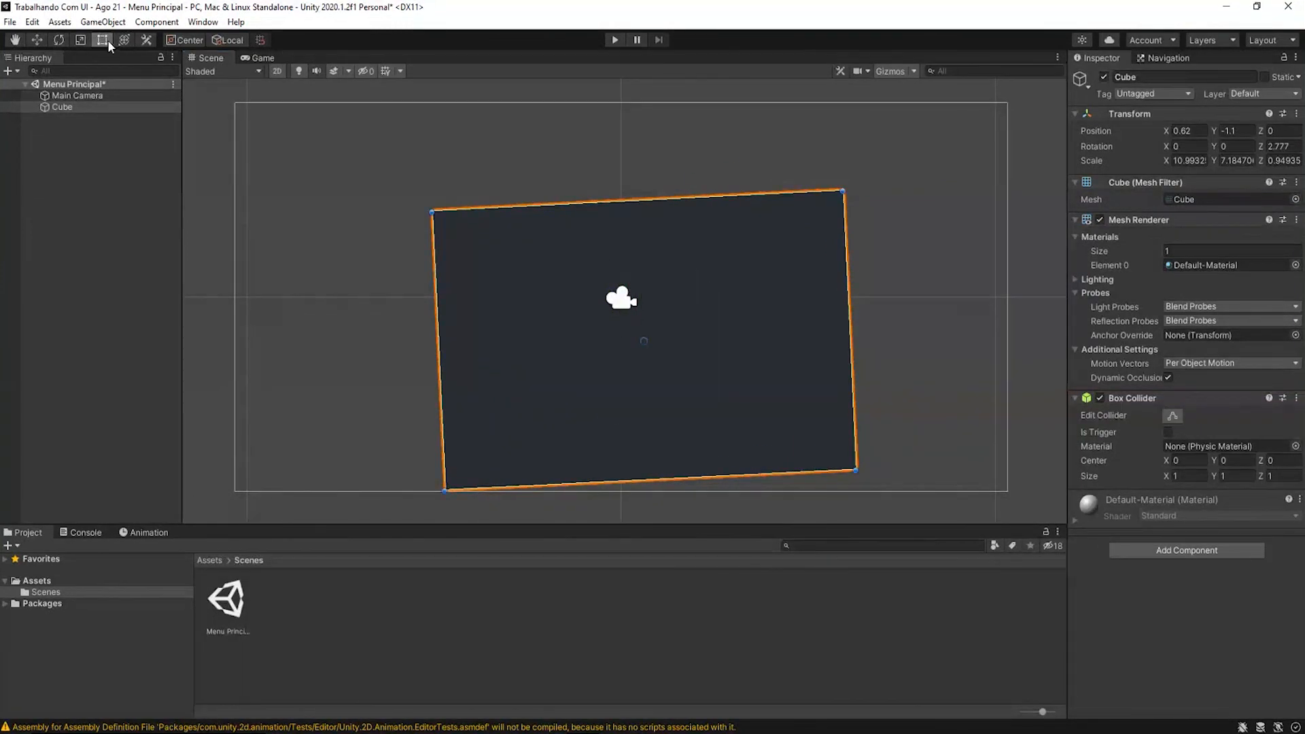
left_click_drag(642, 350, 629, 275)
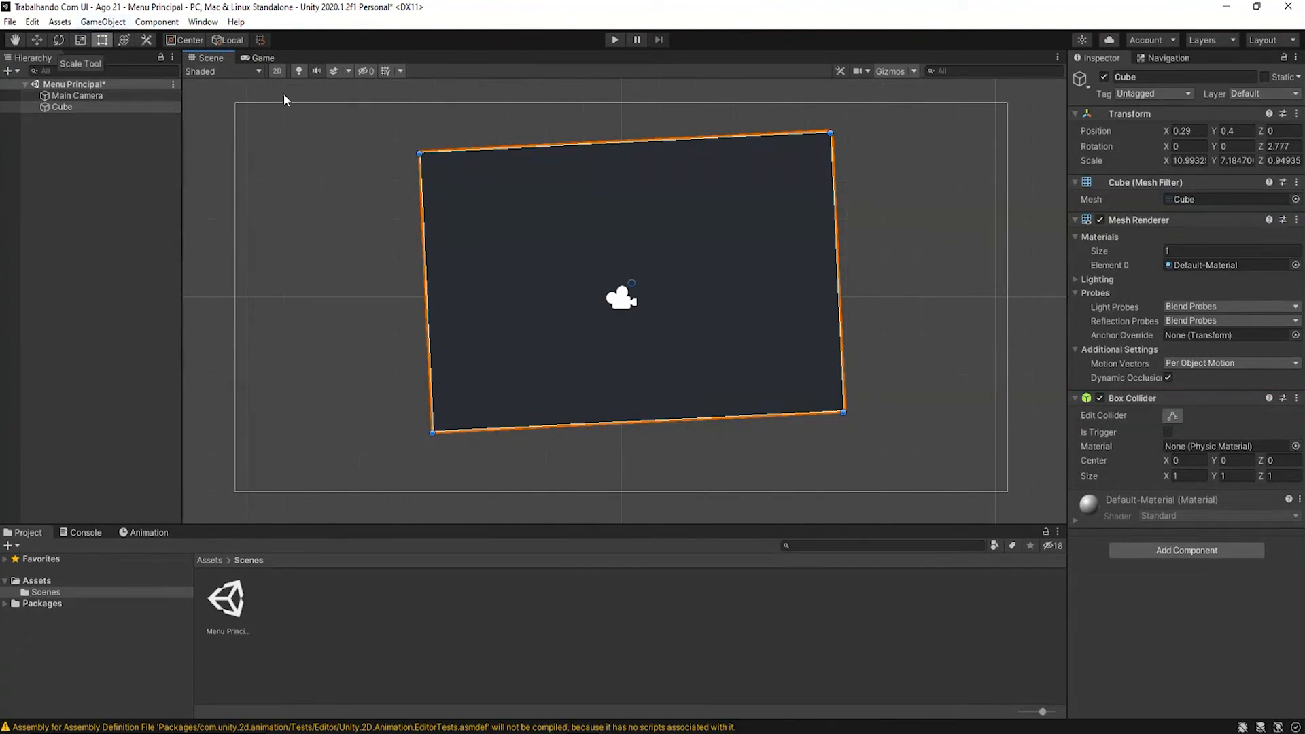
key("q")
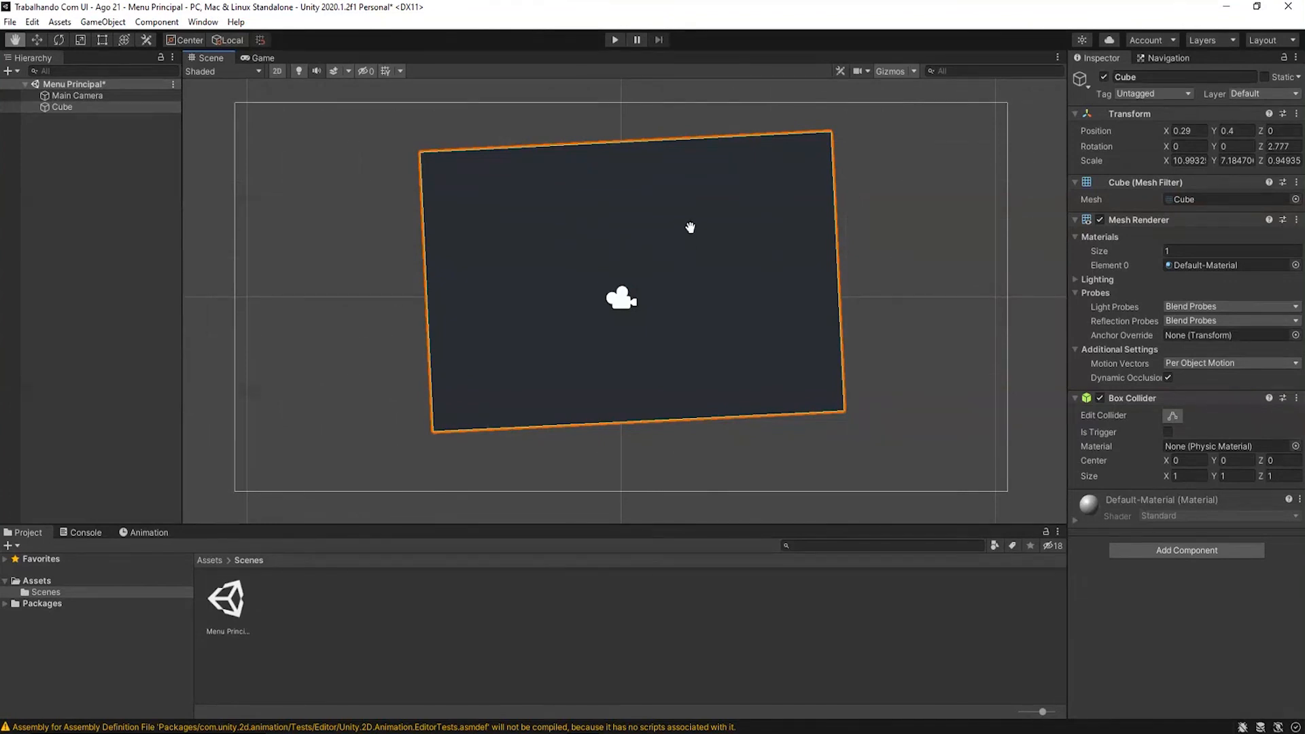
mouse_move(887, 295)
left_mouse_down()
mouse_move(783, 257)
mouse_move(868, 303)
mouse_move(912, 273)
mouse_move(893, 340)
mouse_move(877, 307)
left_mouse_up()
key("w")
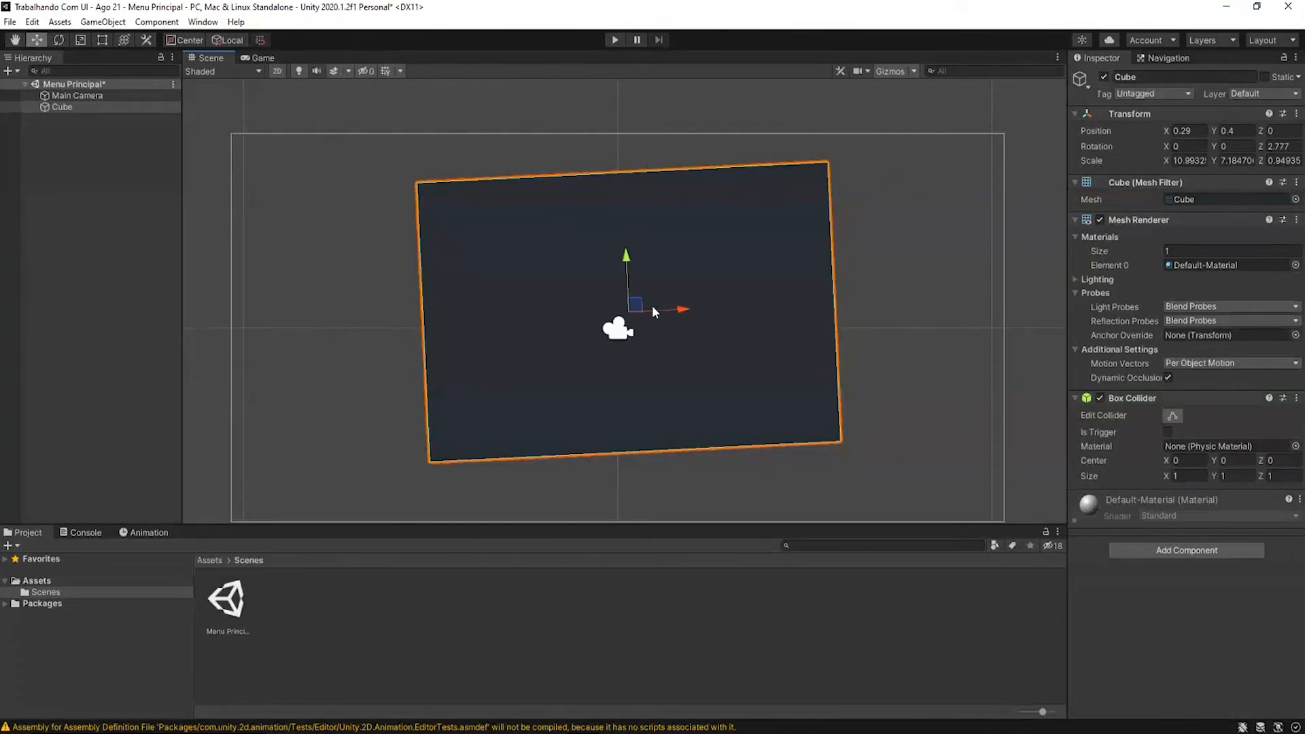
mouse_move(636, 306)
left_mouse_down()
mouse_move(679, 282)
mouse_move(624, 279)
mouse_move(632, 299)
left_mouse_up()
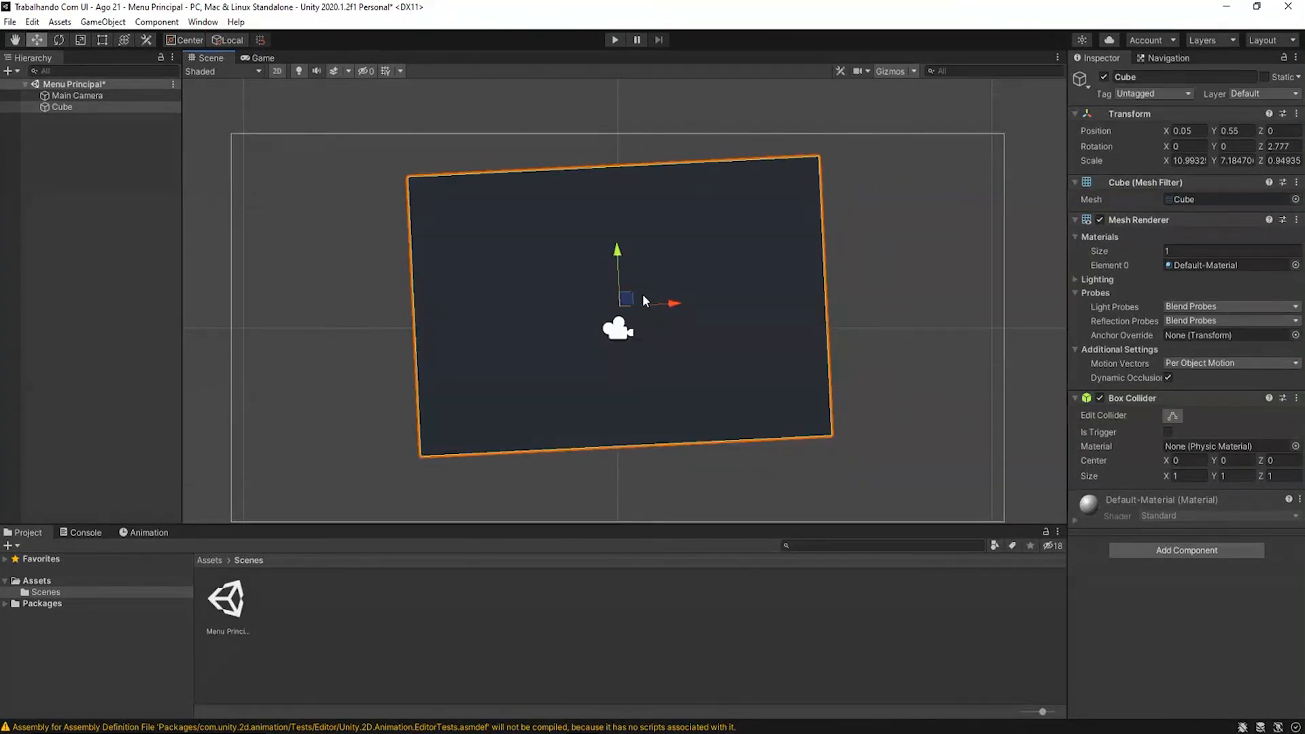
Scale the Cube uniformly to about 11.36 × 7.43 × 0.98 and switch between the Rotate, Scale and Move tools
key("e")
key("r")
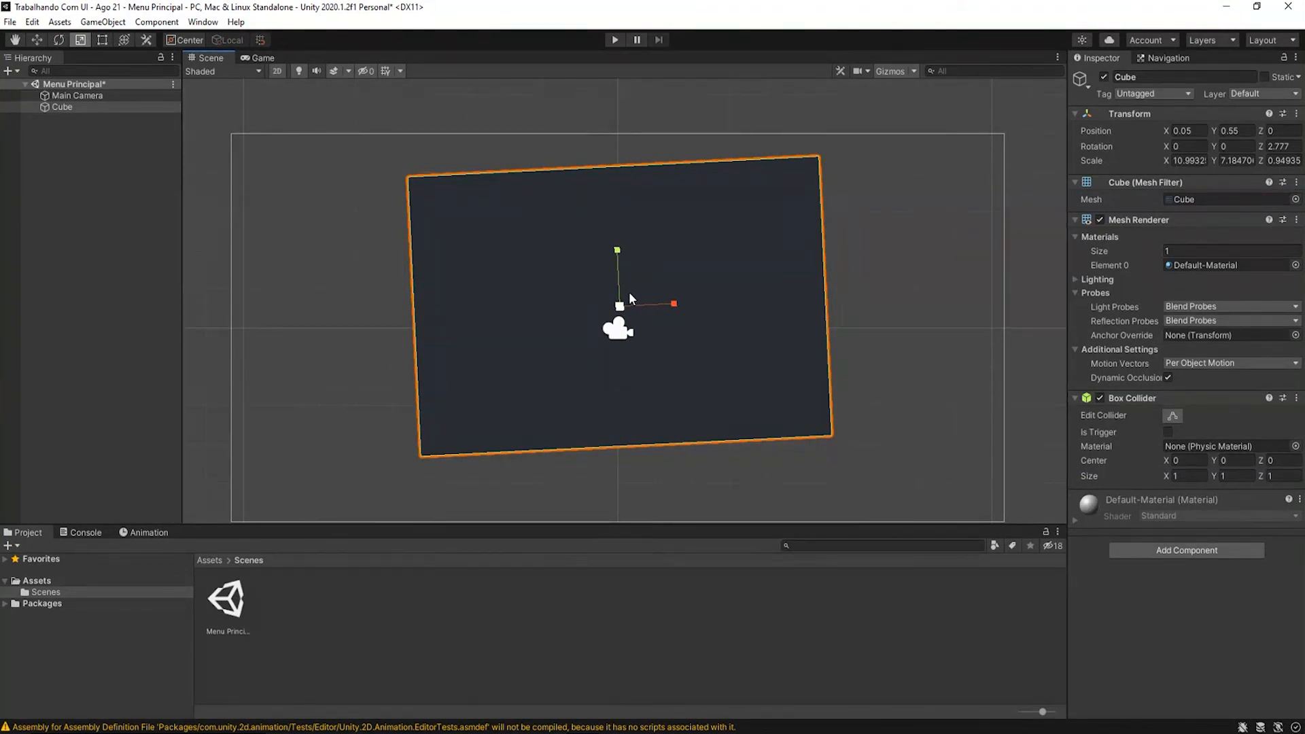
mouse_move(620, 306)
left_mouse_down()
mouse_move(665, 287)
mouse_move(621, 307)
left_mouse_up()
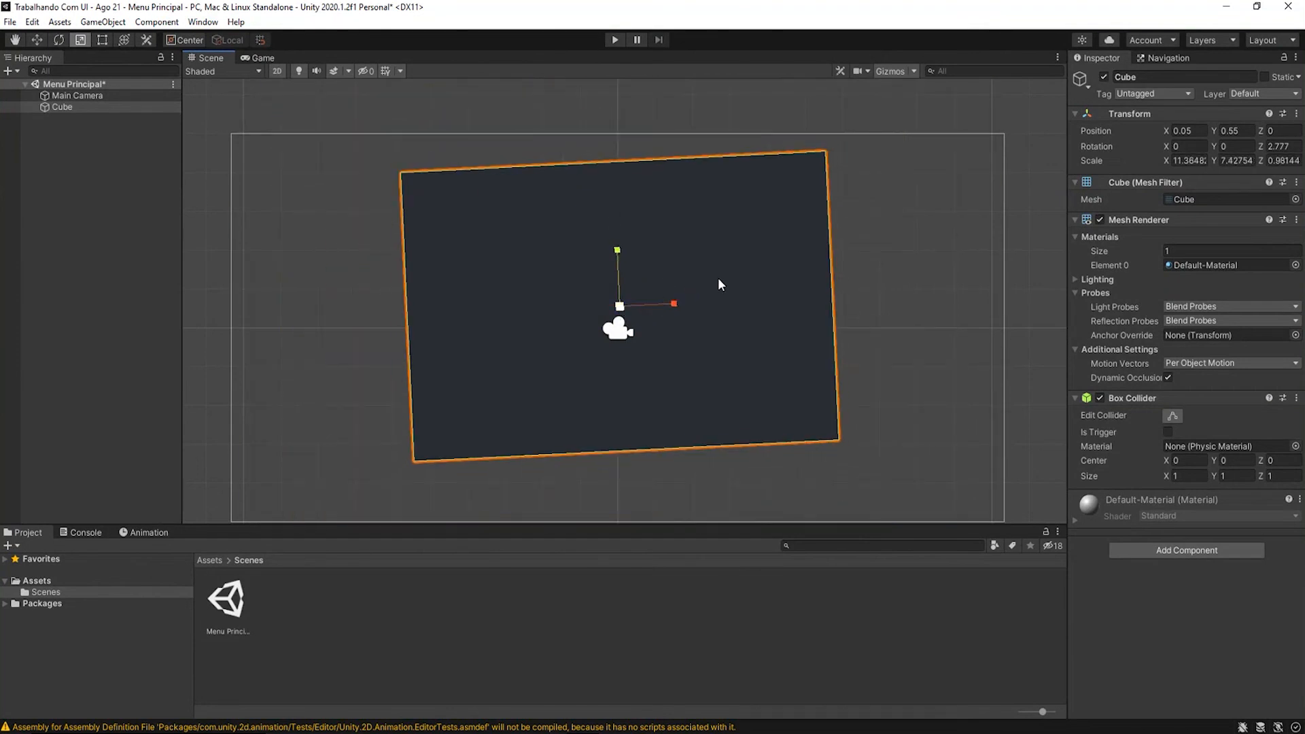
key("e")
key("w")
key("e")
key("r")
key("w")
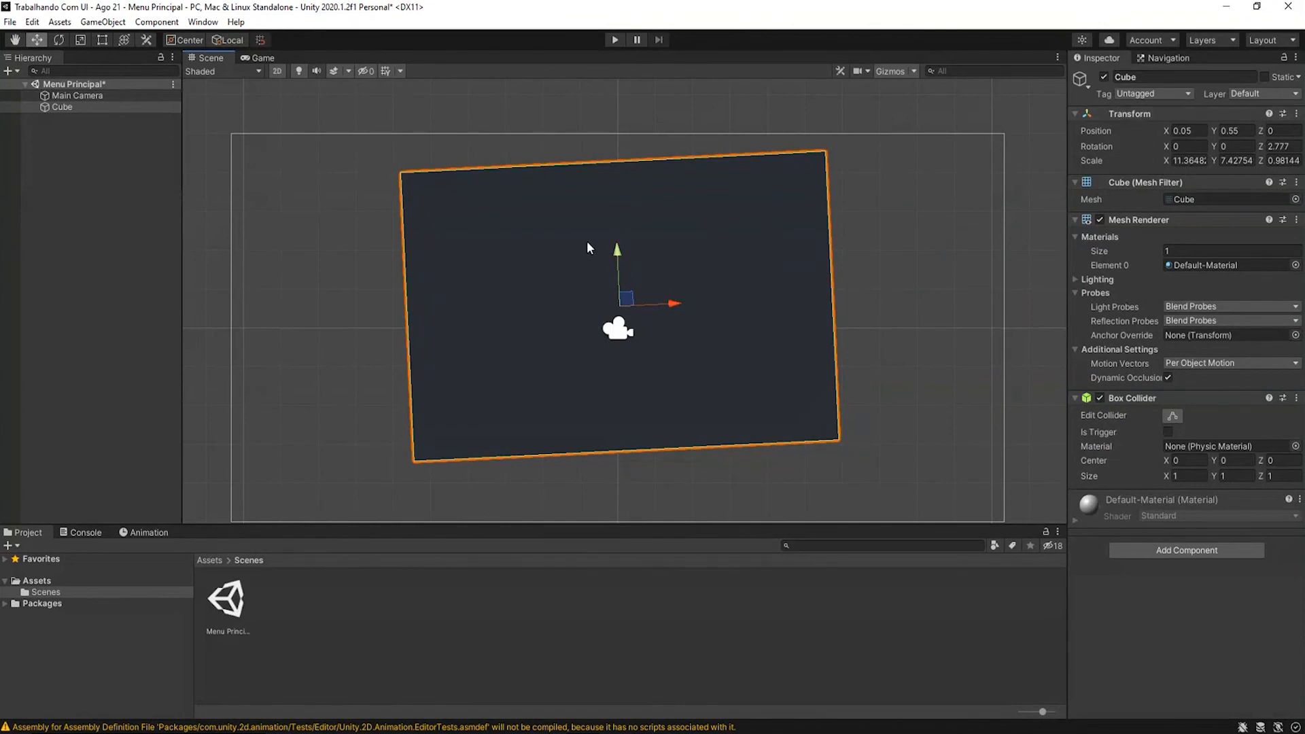
Reset the Cube's whole Transform component to position 0, rotation 0 and scale 1
right_click(1143, 113)
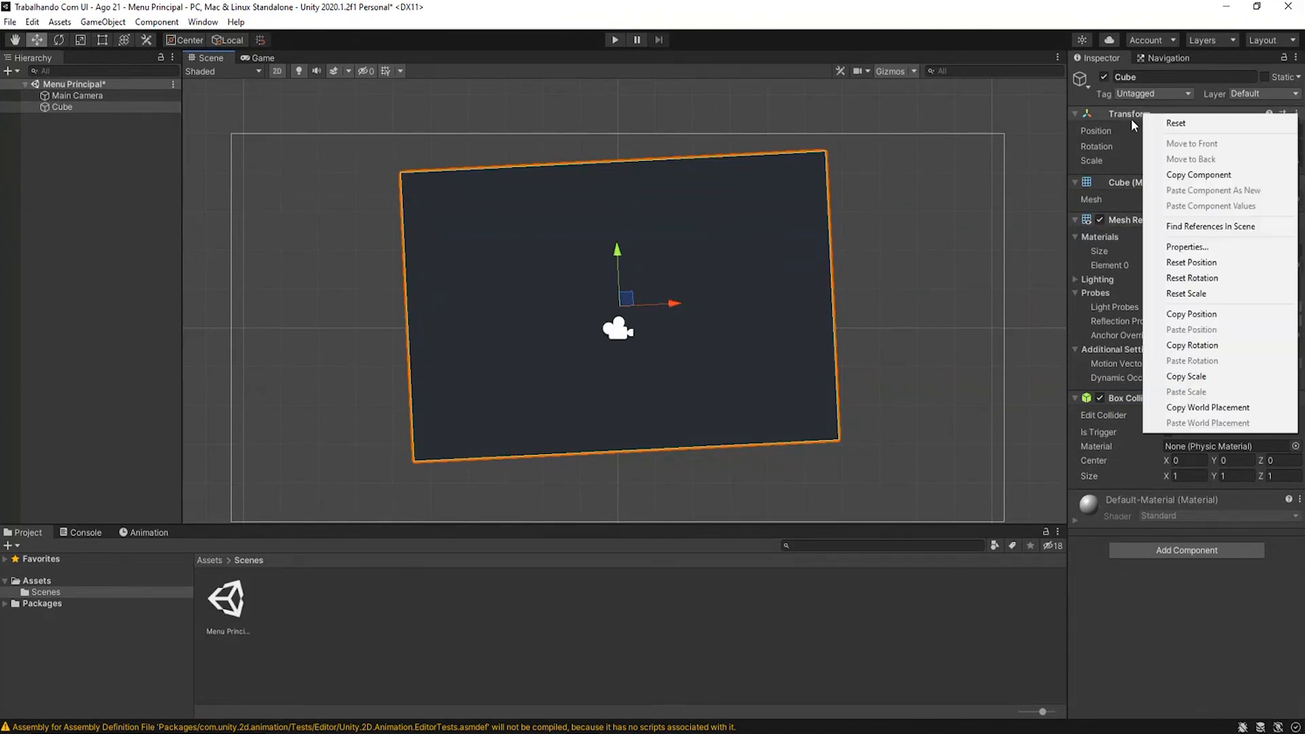
left_click(1115, 117)
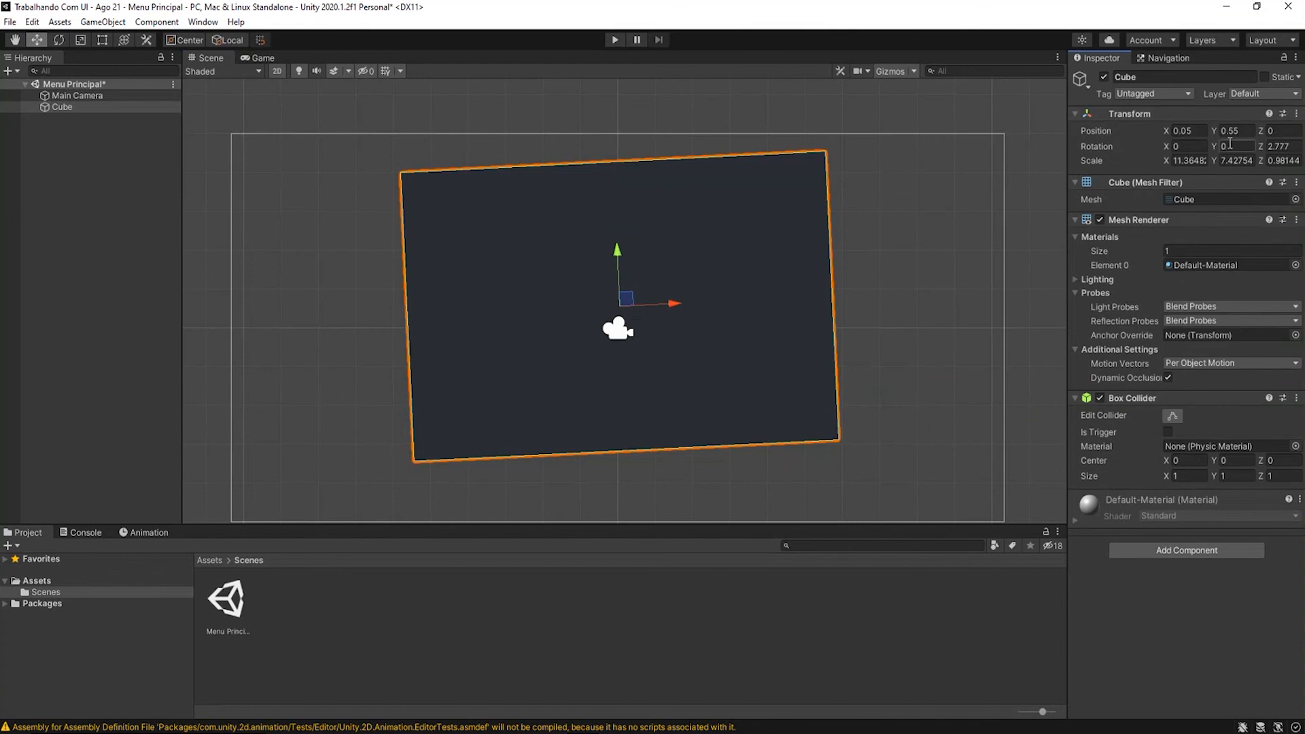
right_click(1136, 114)
left_click(1188, 123)
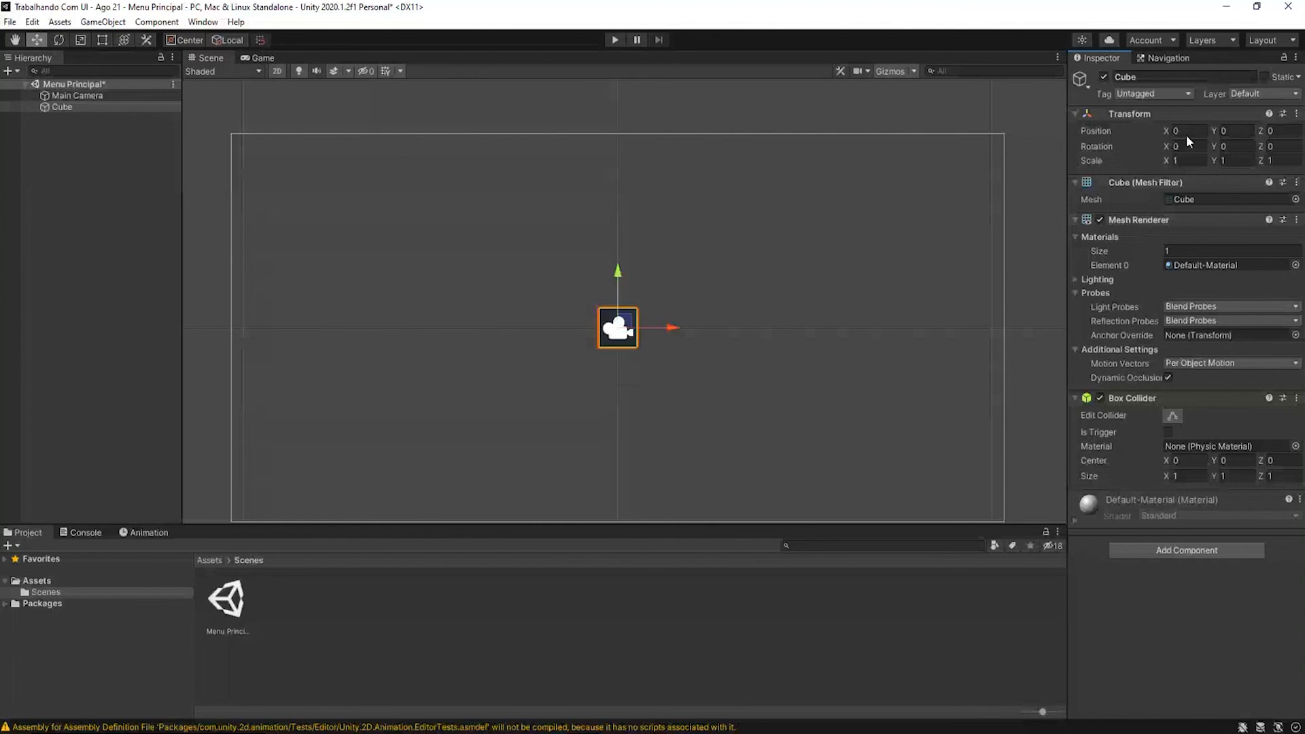
Set the Cube's scale to 5 on both X and Y
left_click(1190, 159)
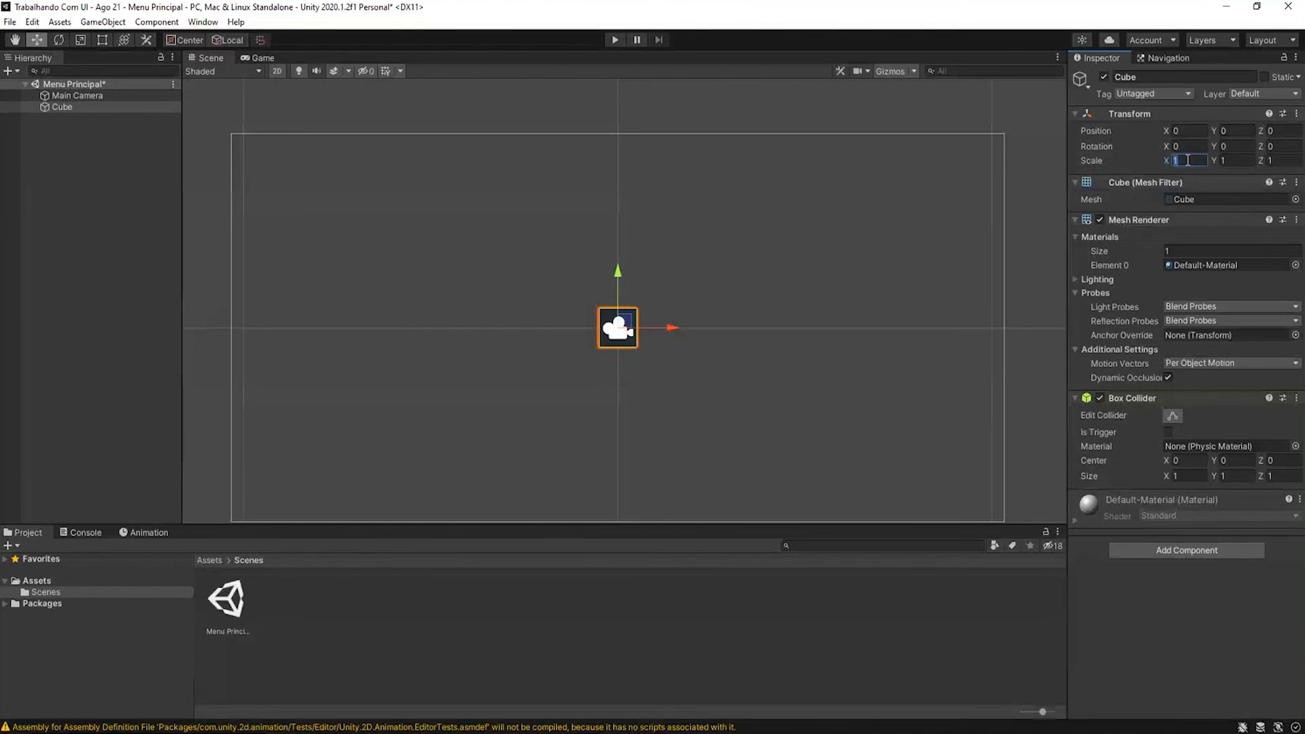
type("5")
key("Tab")
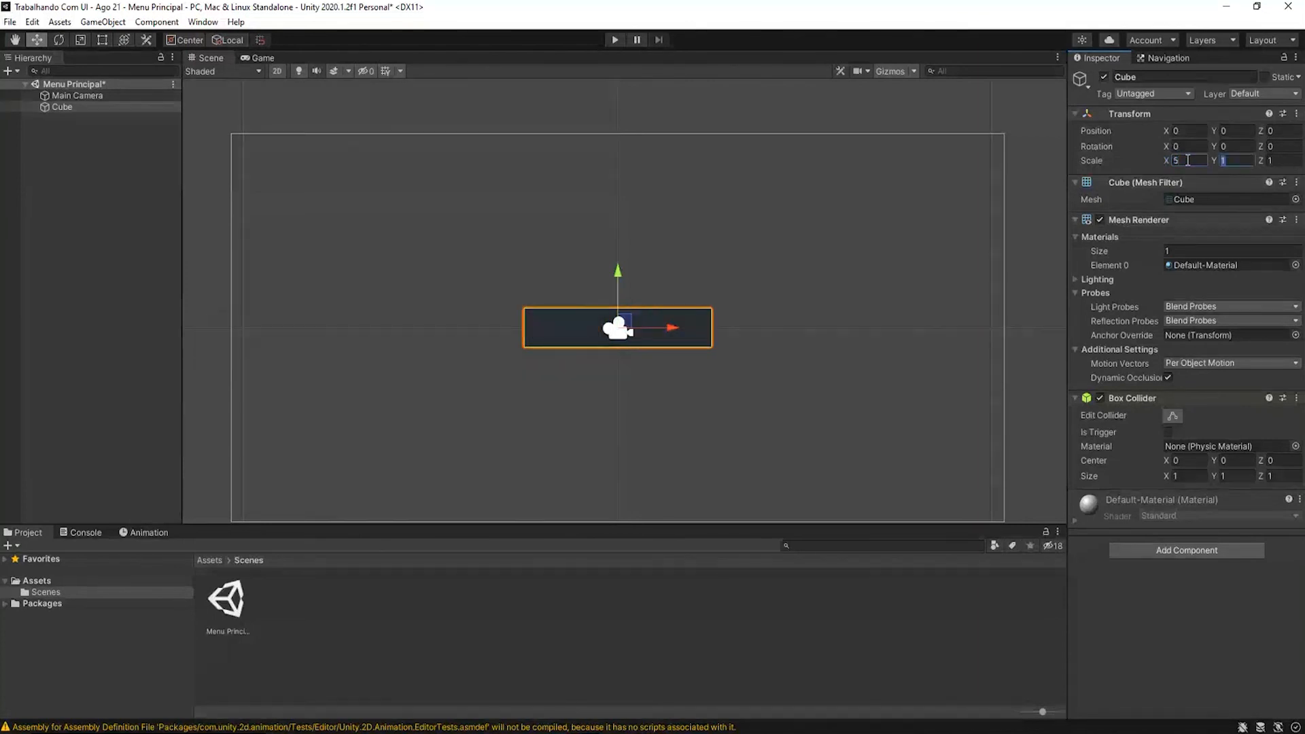
type("5")
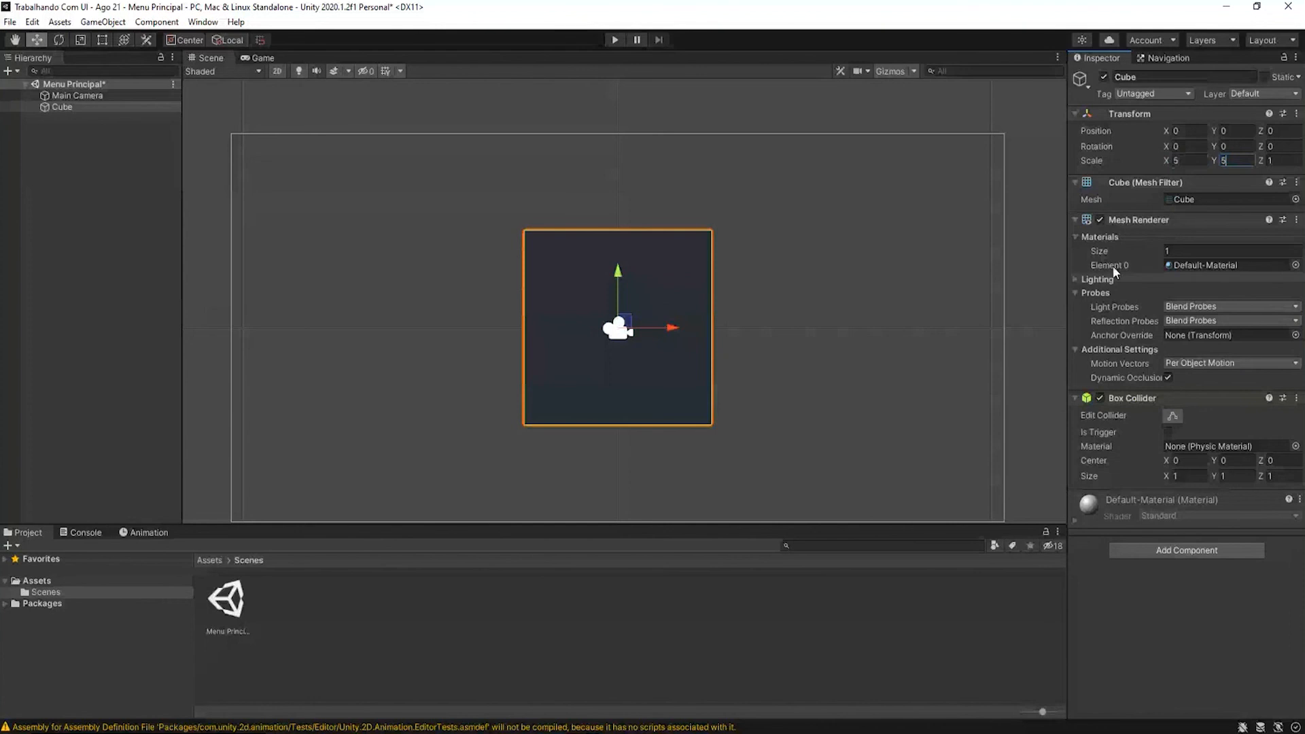
left_click(1186, 131)
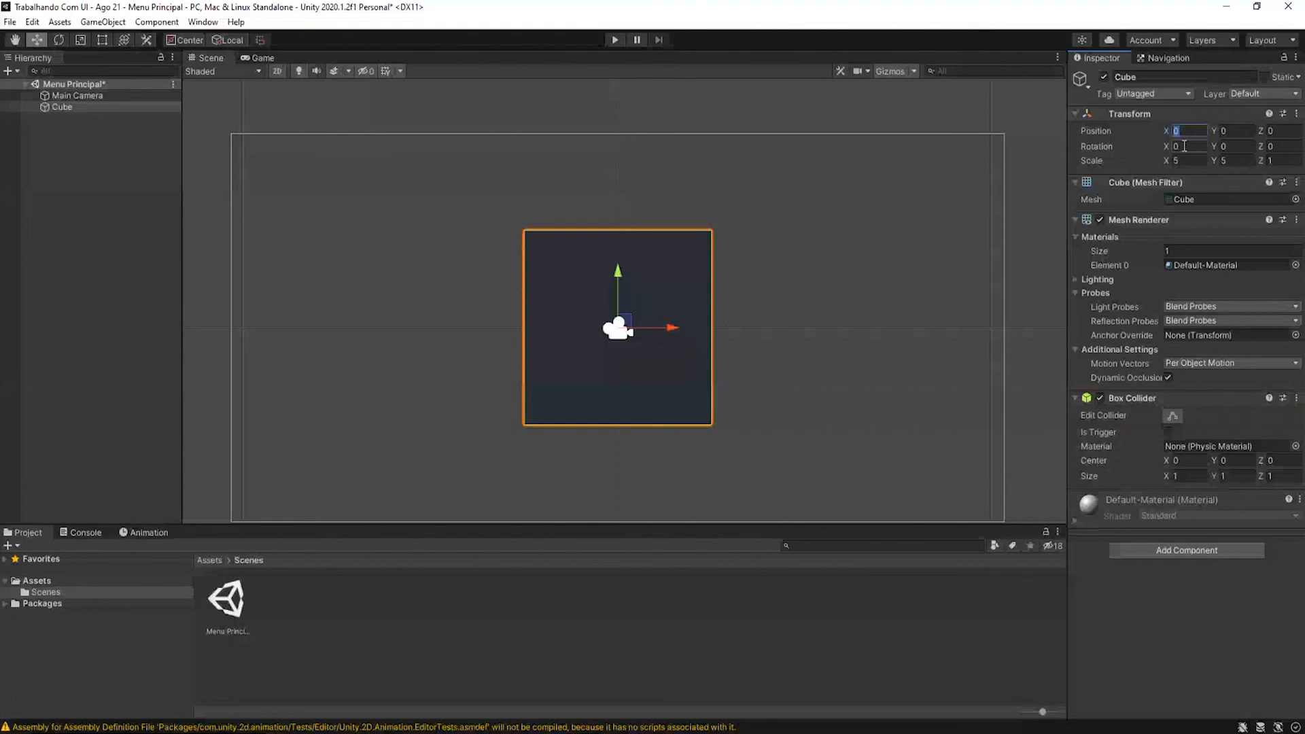
Set the Cube's position to X -2 and Y -1
type("2")
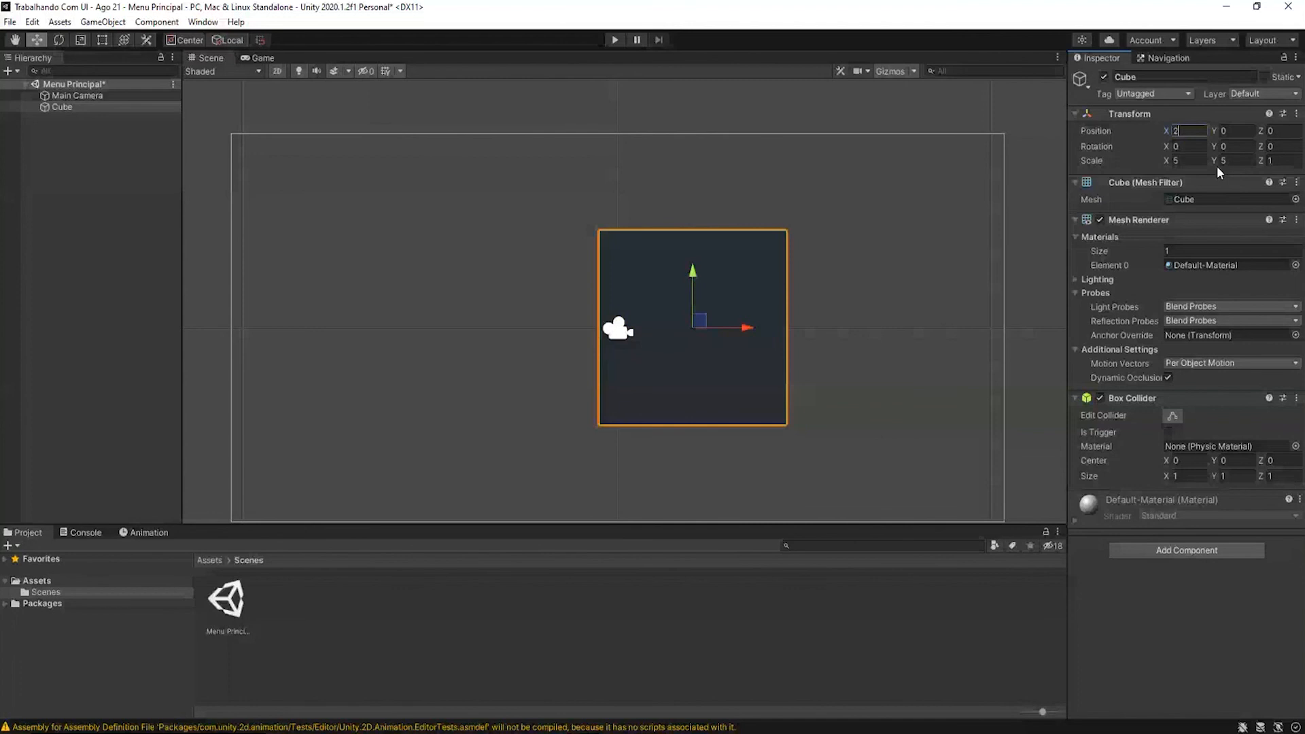
left_click(1224, 131)
type("1")
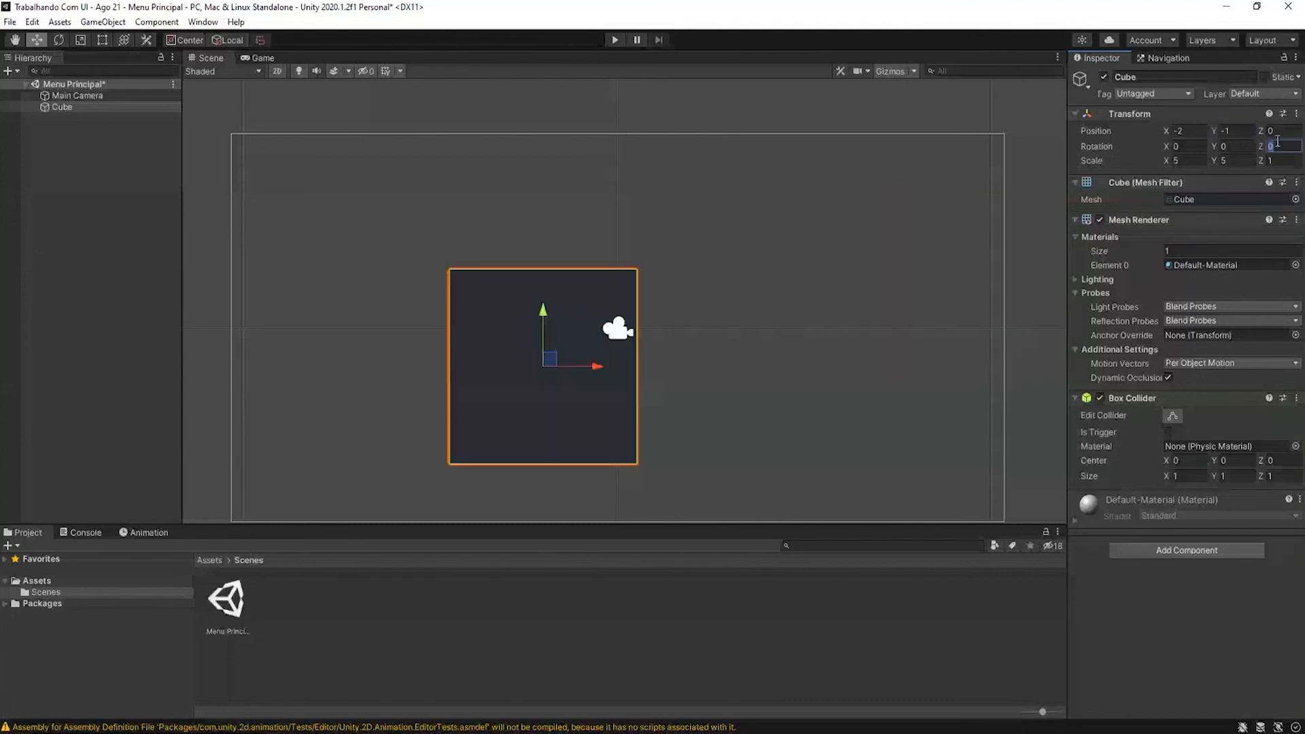
Try Z rotations of 45, -45 and 90 on the Cube and return the Z rotation to 0
type("45")
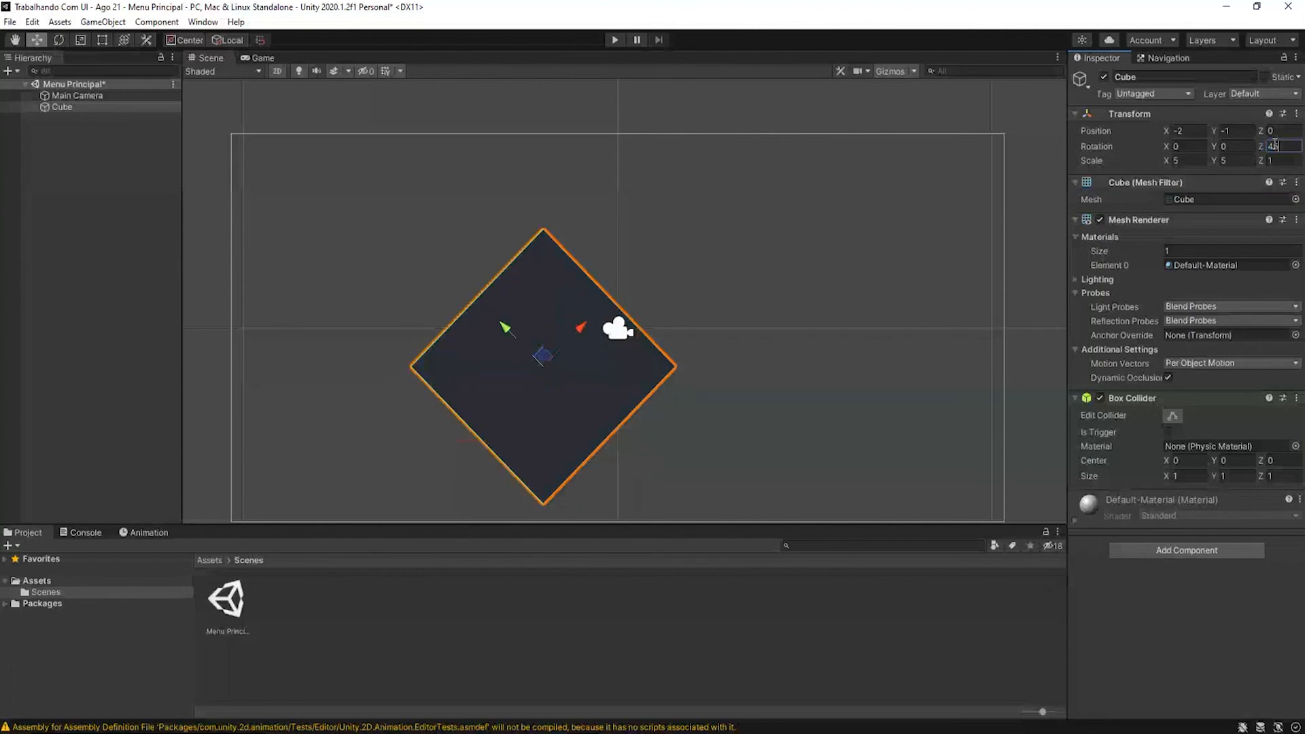
key("BackSpace")
key("BackSpace")
type("-45")
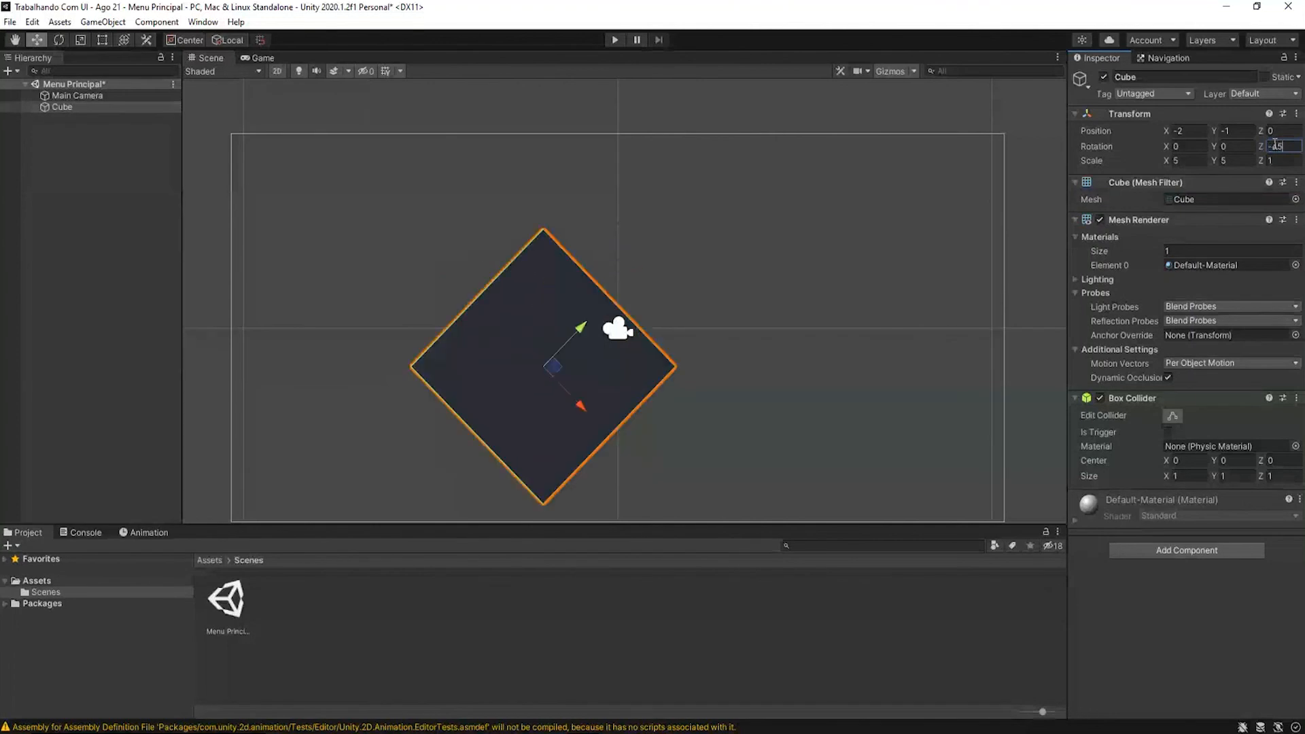
key("BackSpace")
key("BackSpace")
key("BackSpace")
type("90")
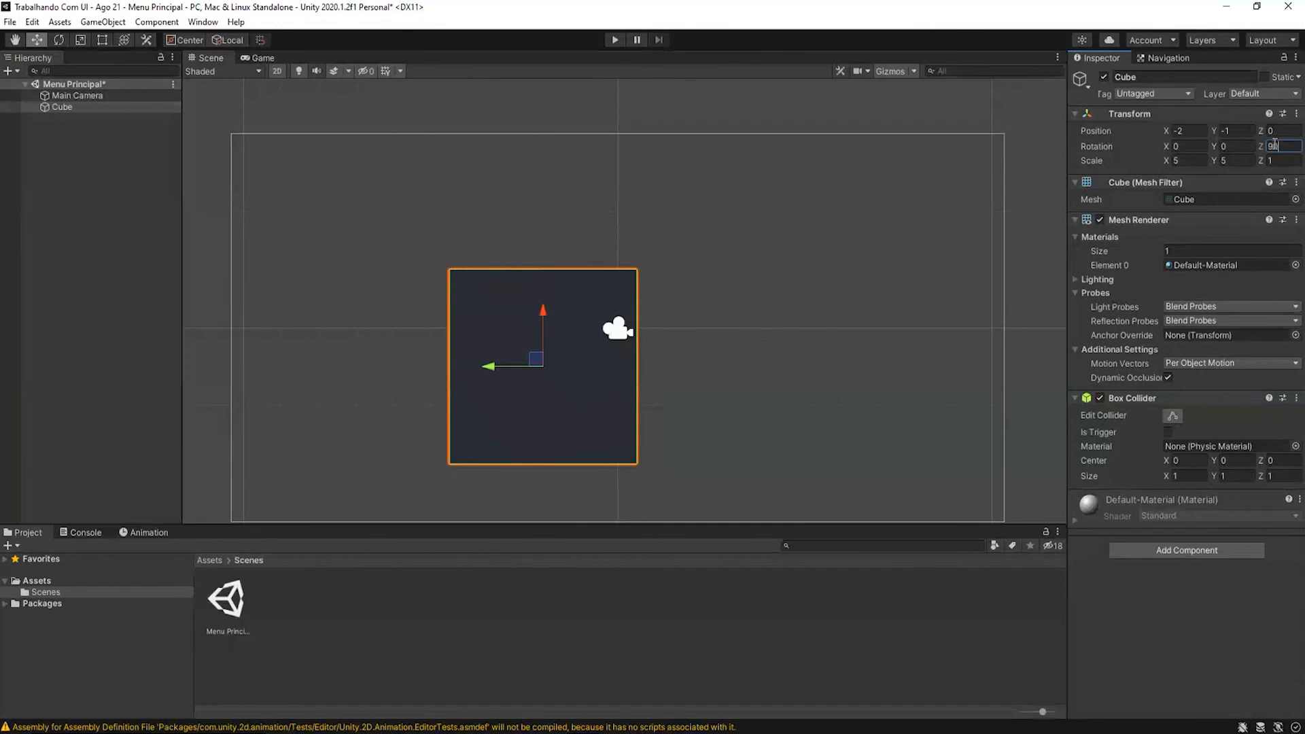
key("BackSpace")
key("BackSpace")
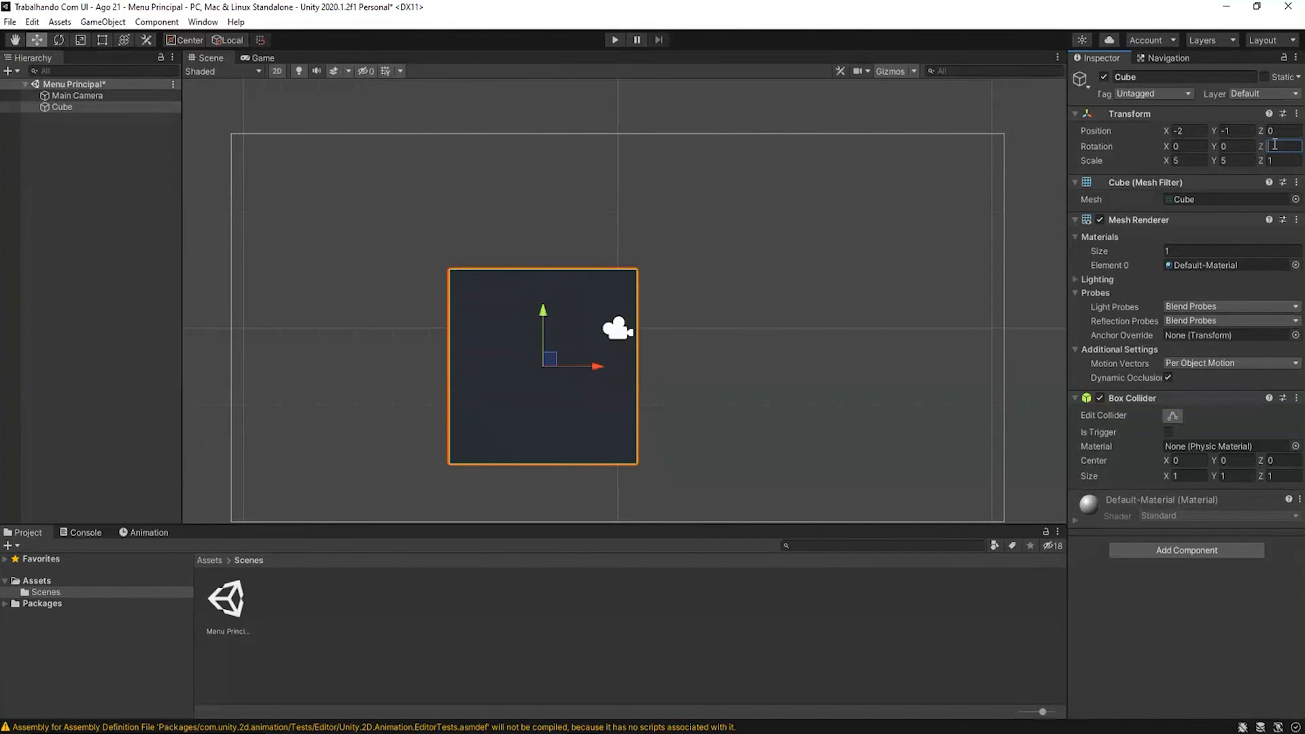
type("0")
Try an X rotation of 90 on the Cube and return the X rotation to 0
left_click(1184, 144)
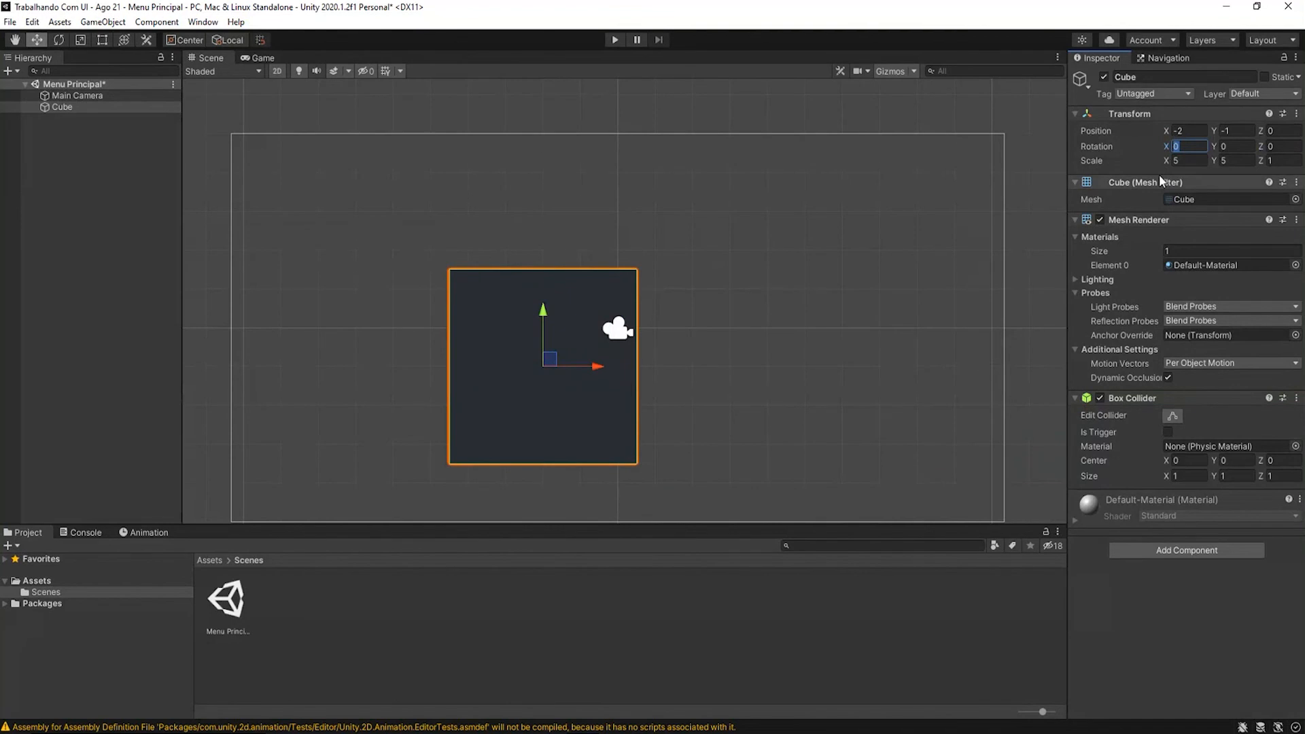
type("90")
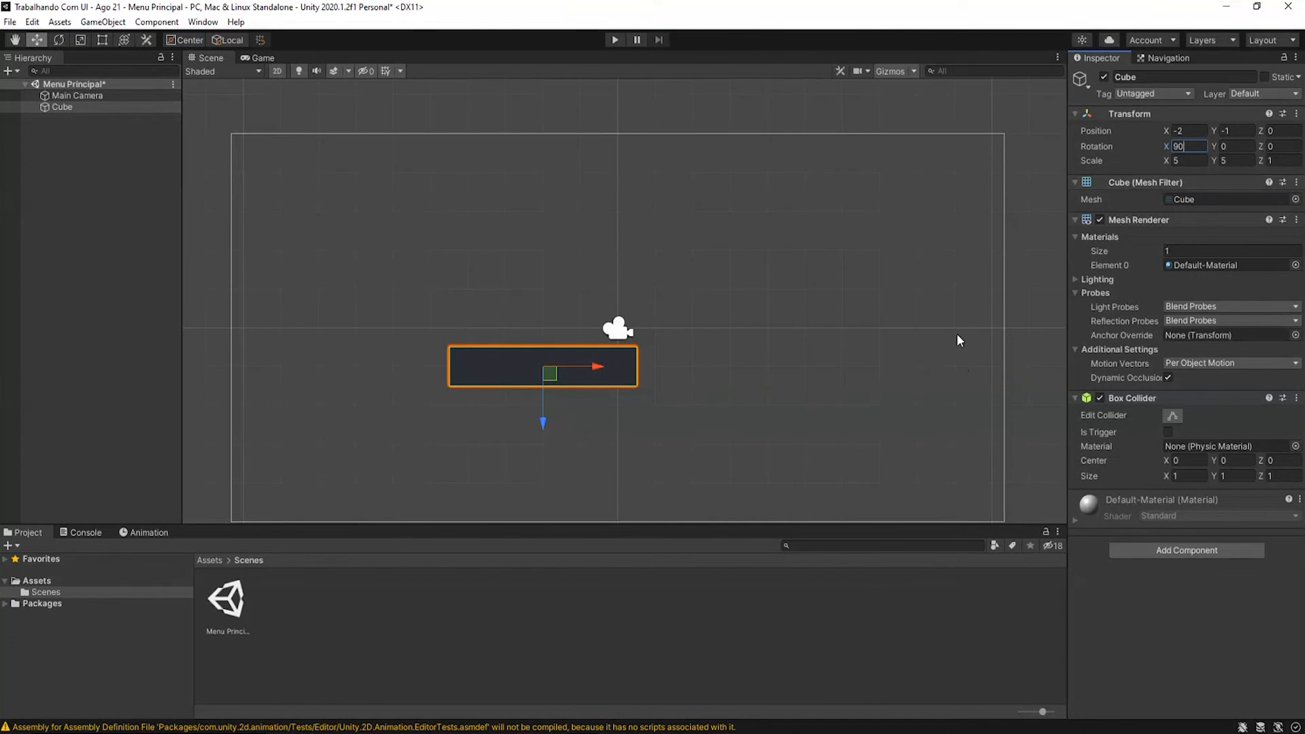
key("BackSpace")
key("BackSpace")
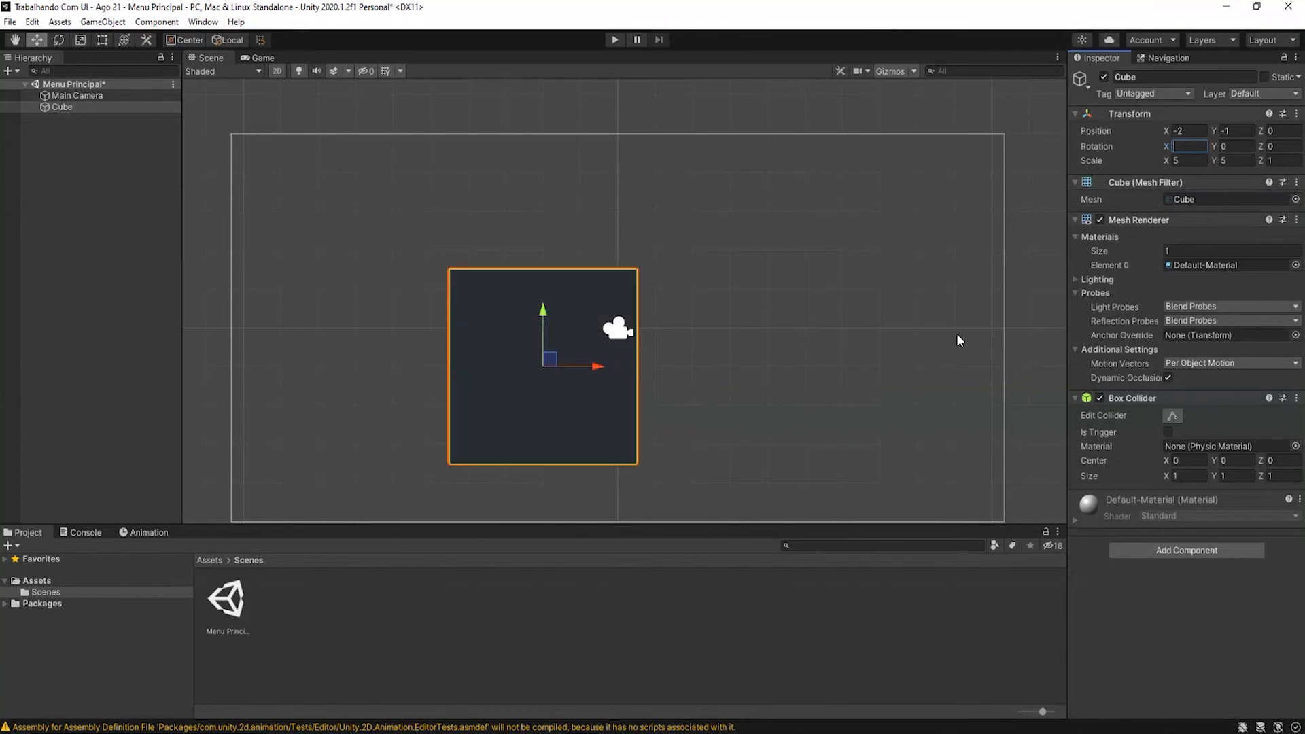
type("0")
Move the Cube back to the camera centre, to about X -0.19, Y 0.02
left_click(1287, 147)
left_click_drag(550, 340, 621, 301)
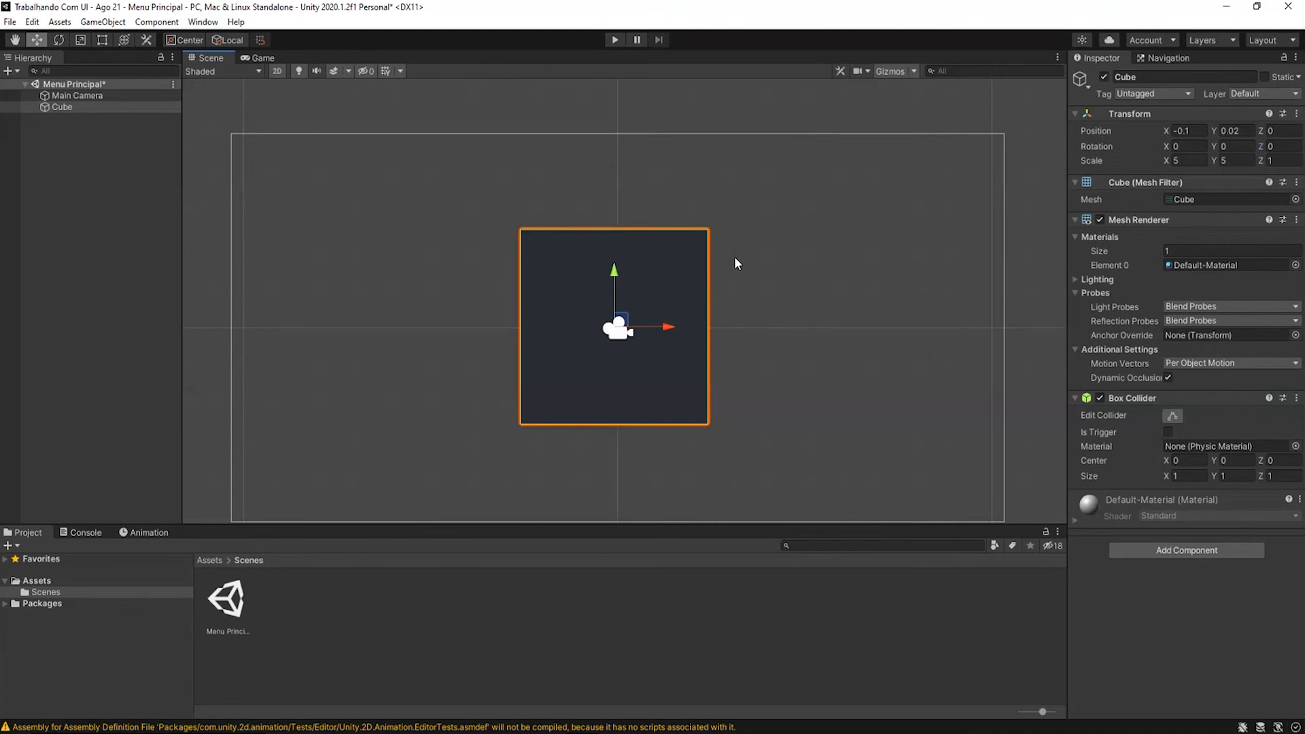
left_click_drag(623, 319, 619, 320)
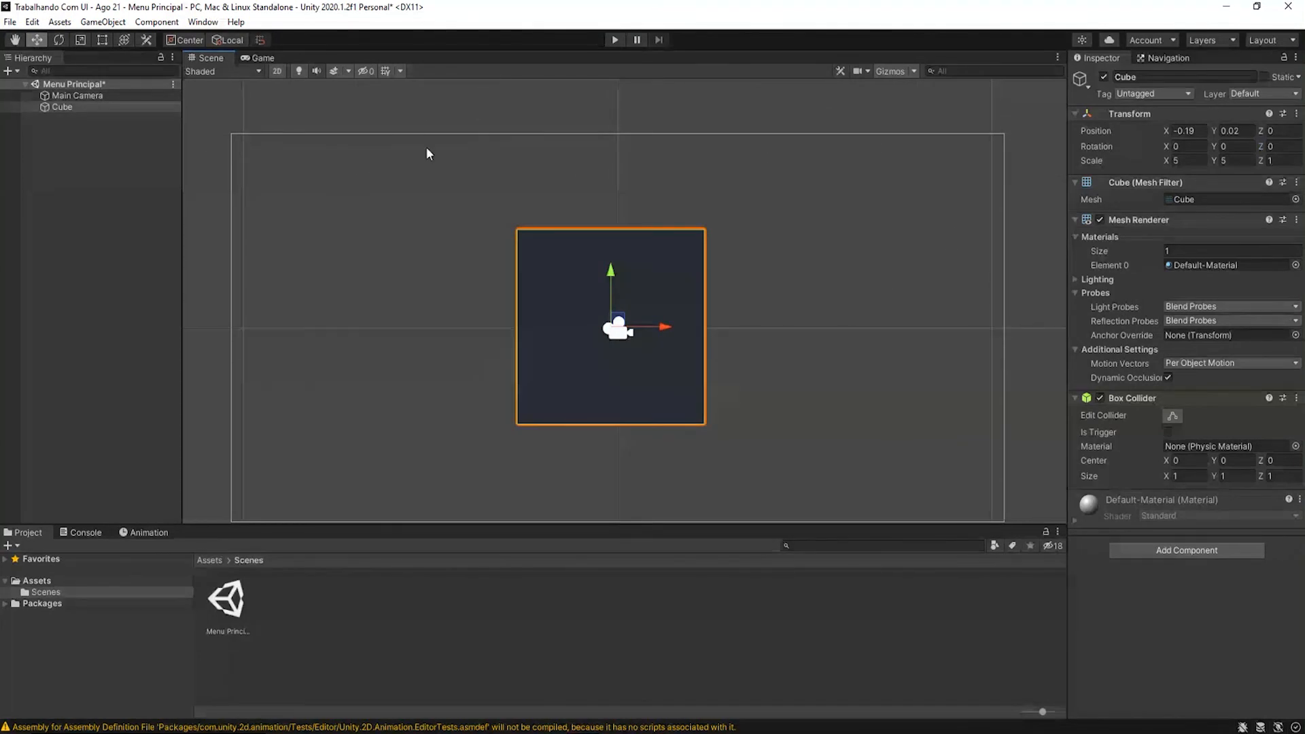
middle_click_drag(791, 331, 791, 340)
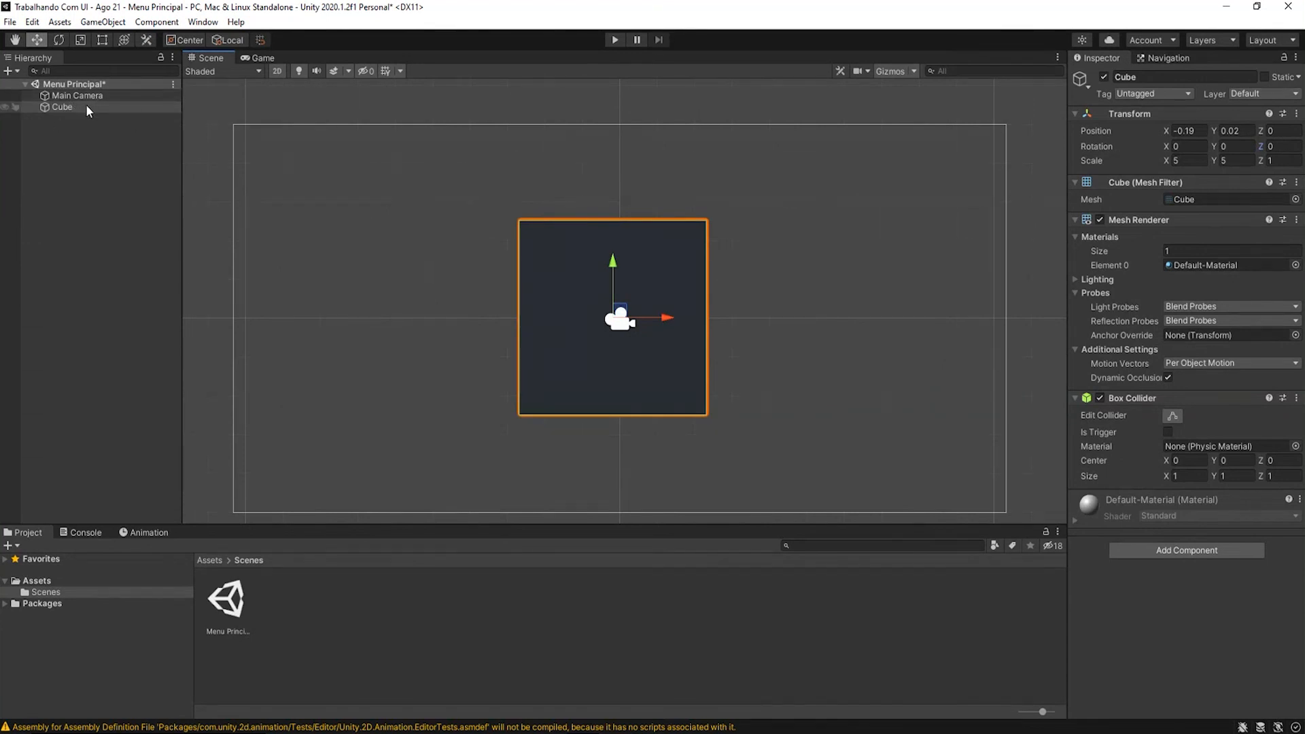
Compare the Cube in the 2D and 3D Scene views, ending in the 3D perspective view
left_click(280, 73)
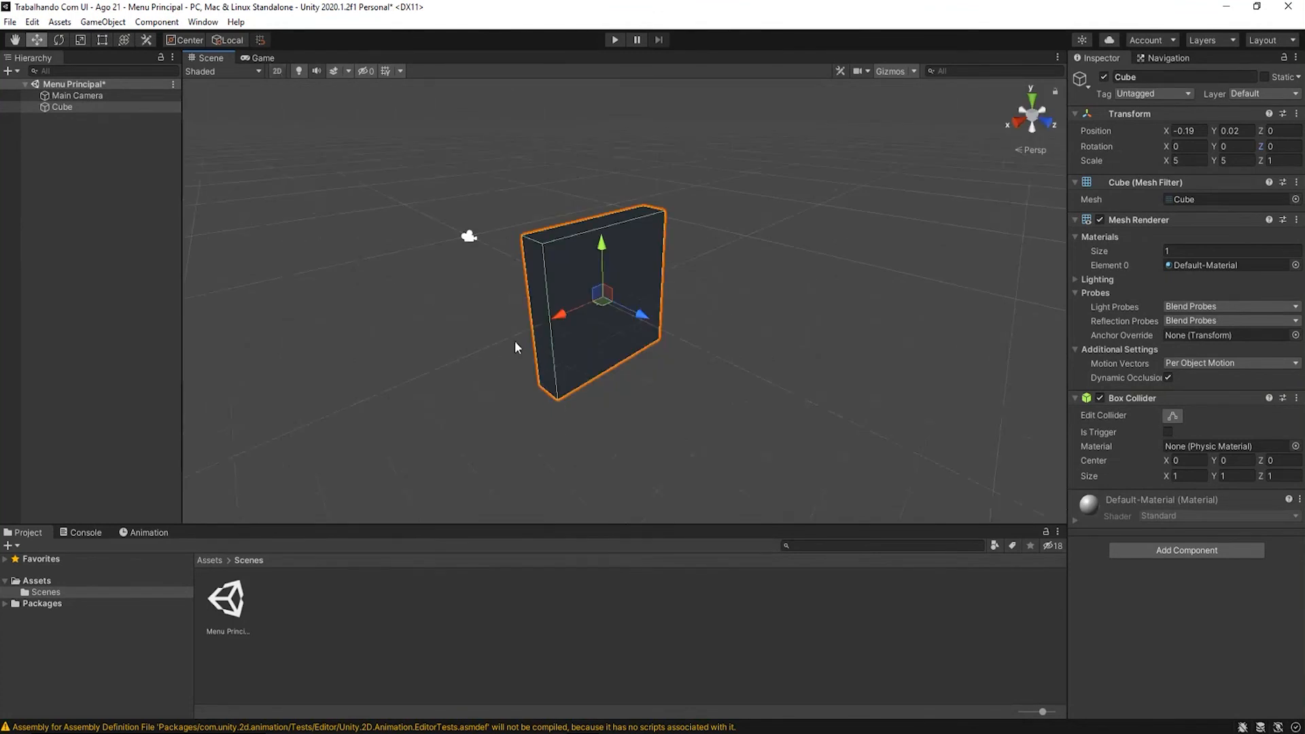
left_click_drag(516, 348, 802, 402, "alt")
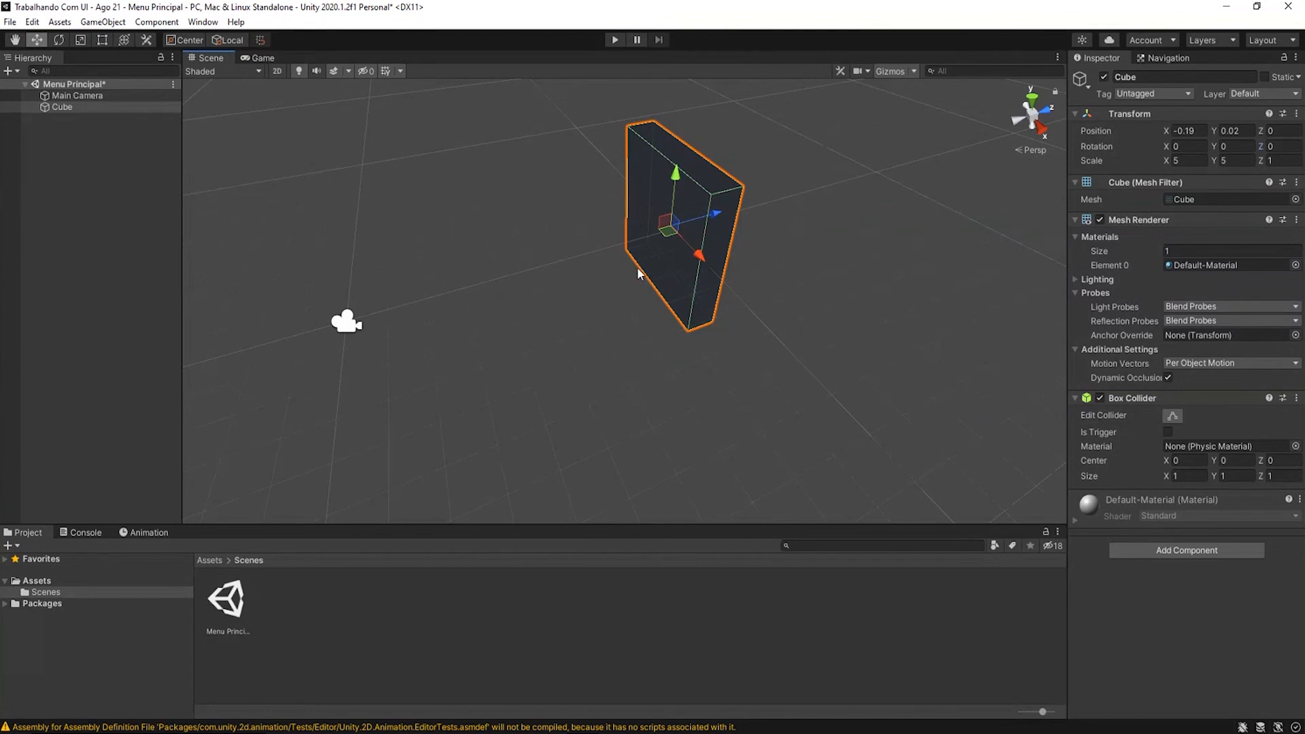
left_click(278, 71)
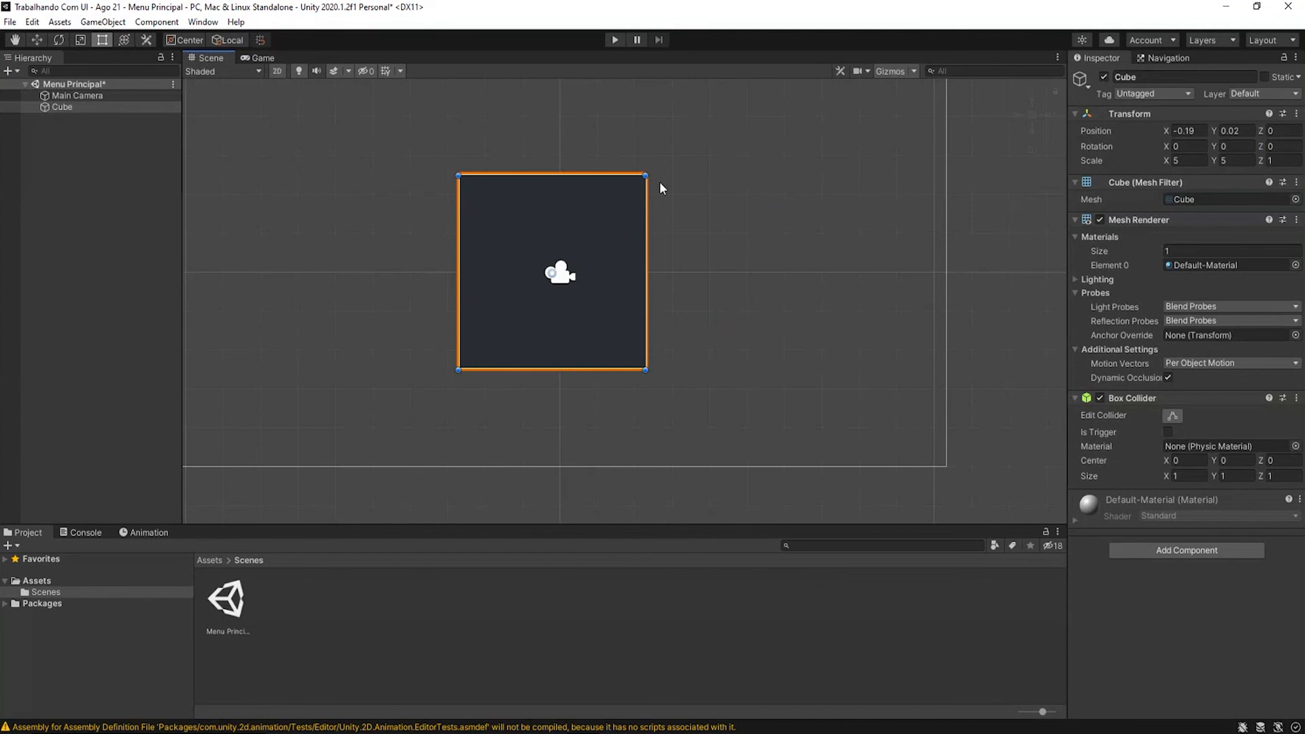
key("f")
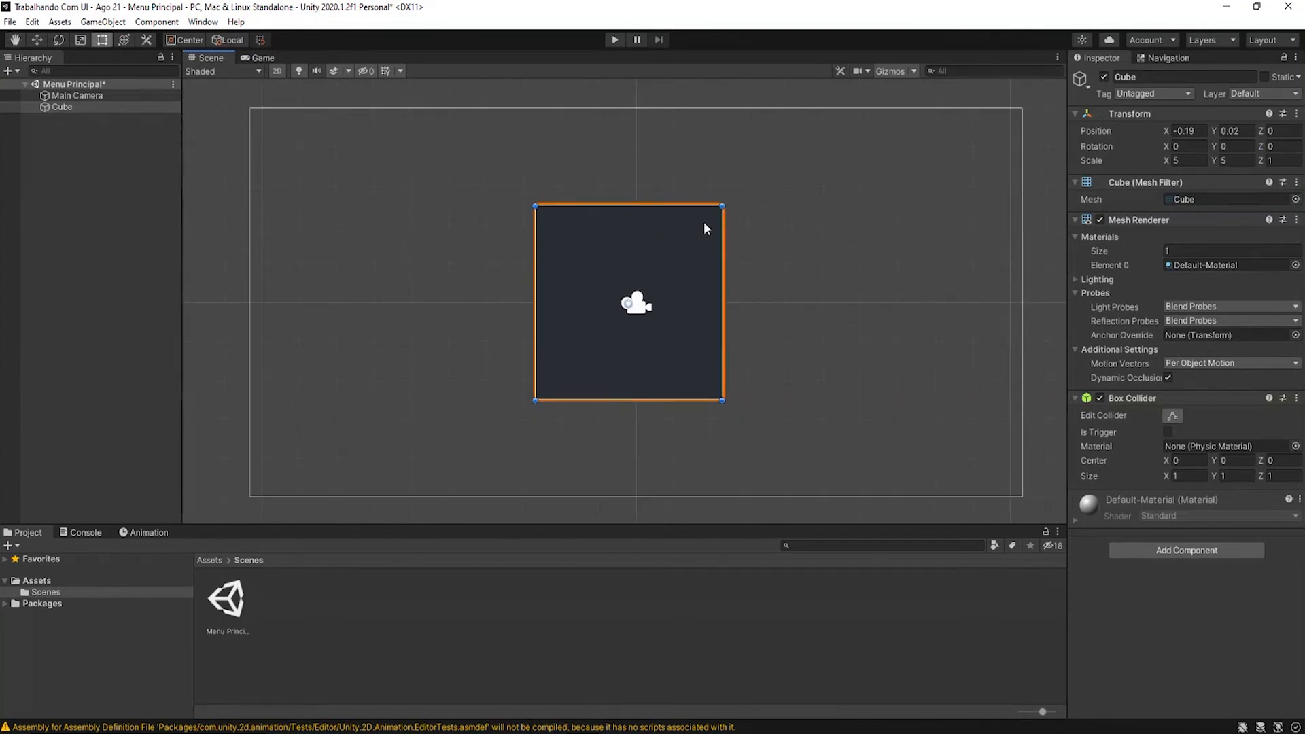
left_click(276, 71)
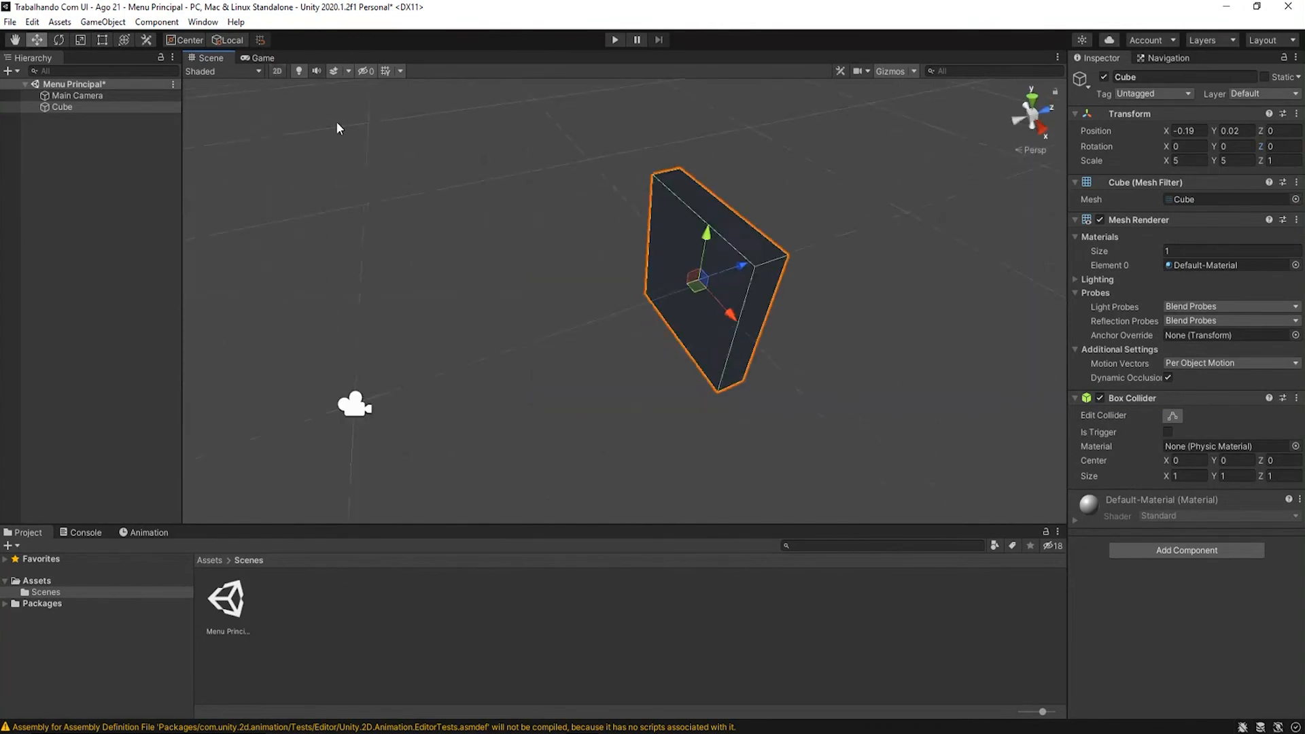
right_click_drag(556, 359, 508, 361)
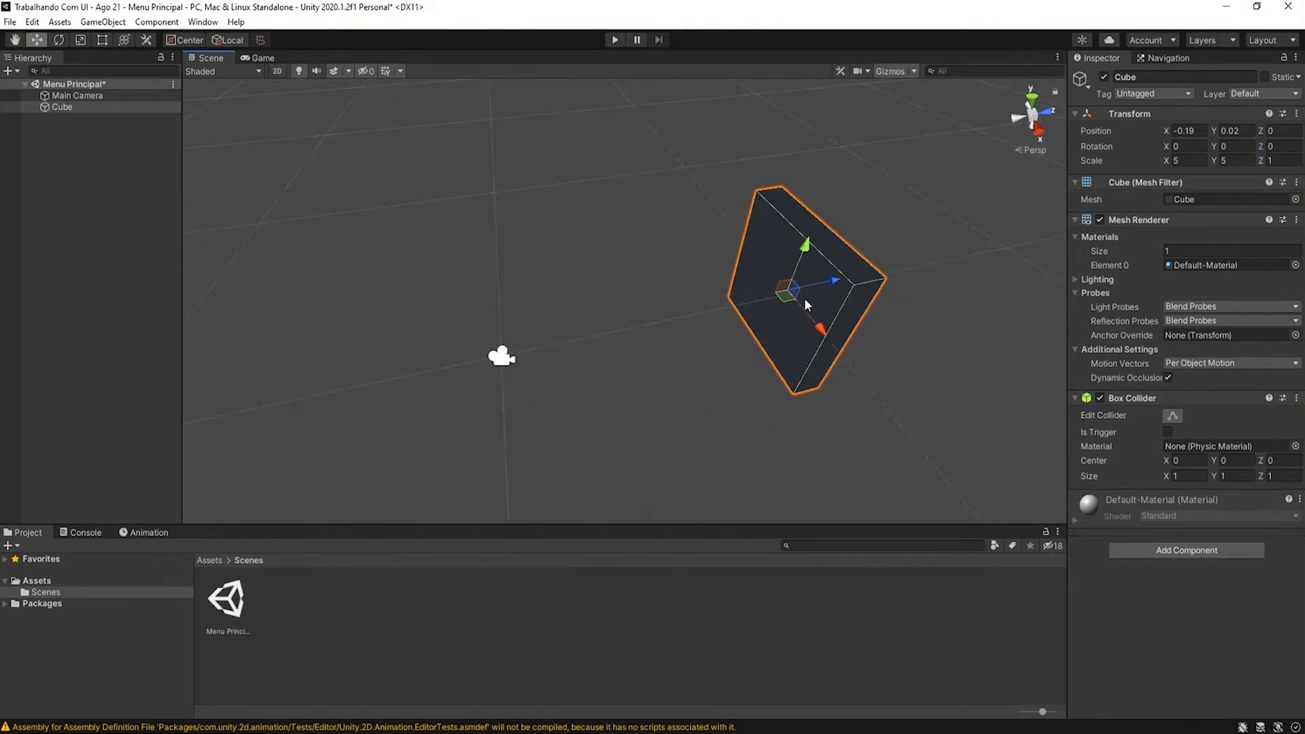
Select the Main Camera and examine its view volume around the Cube from several angles in 3D
left_click(92, 95)
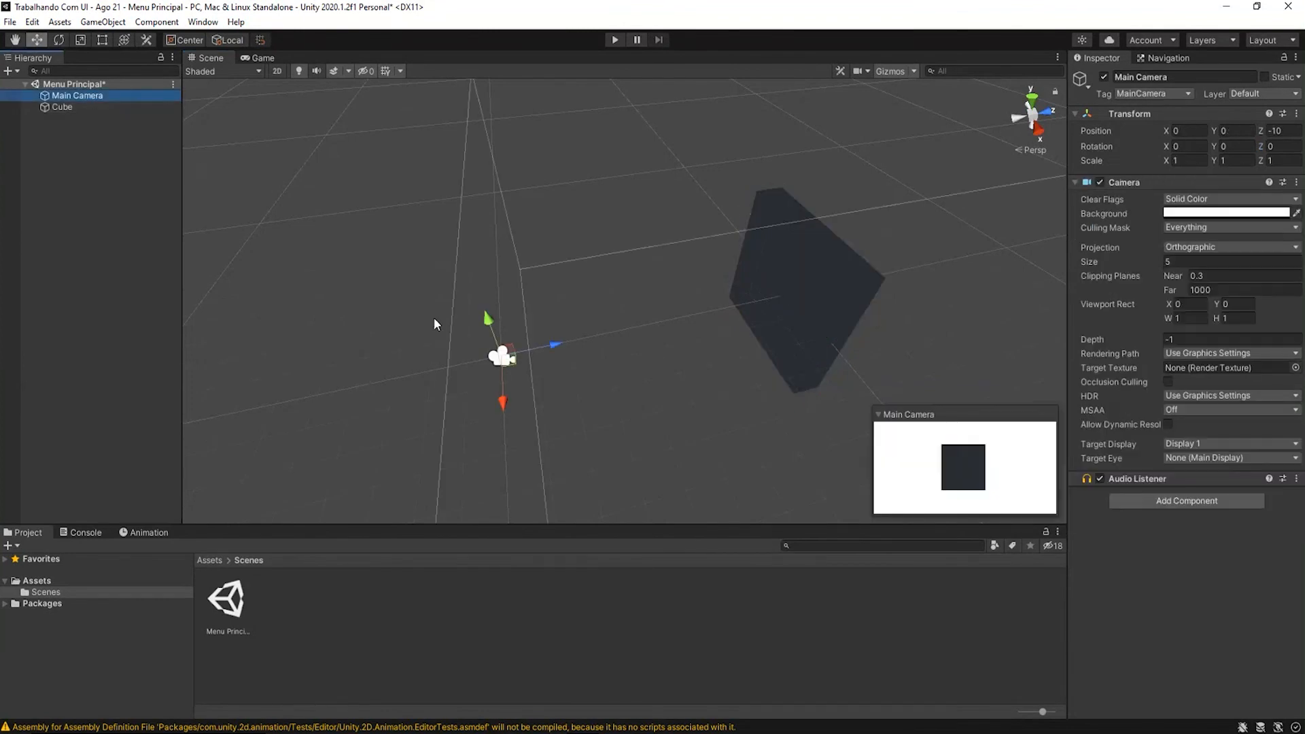
right_click_drag(620, 391, 554, 291)
mouse_move(682, 408)
right_mouse_down()
mouse_move(693, 410)
mouse_move(676, 431)
mouse_move(653, 430)
mouse_move(662, 421)
right_mouse_up()
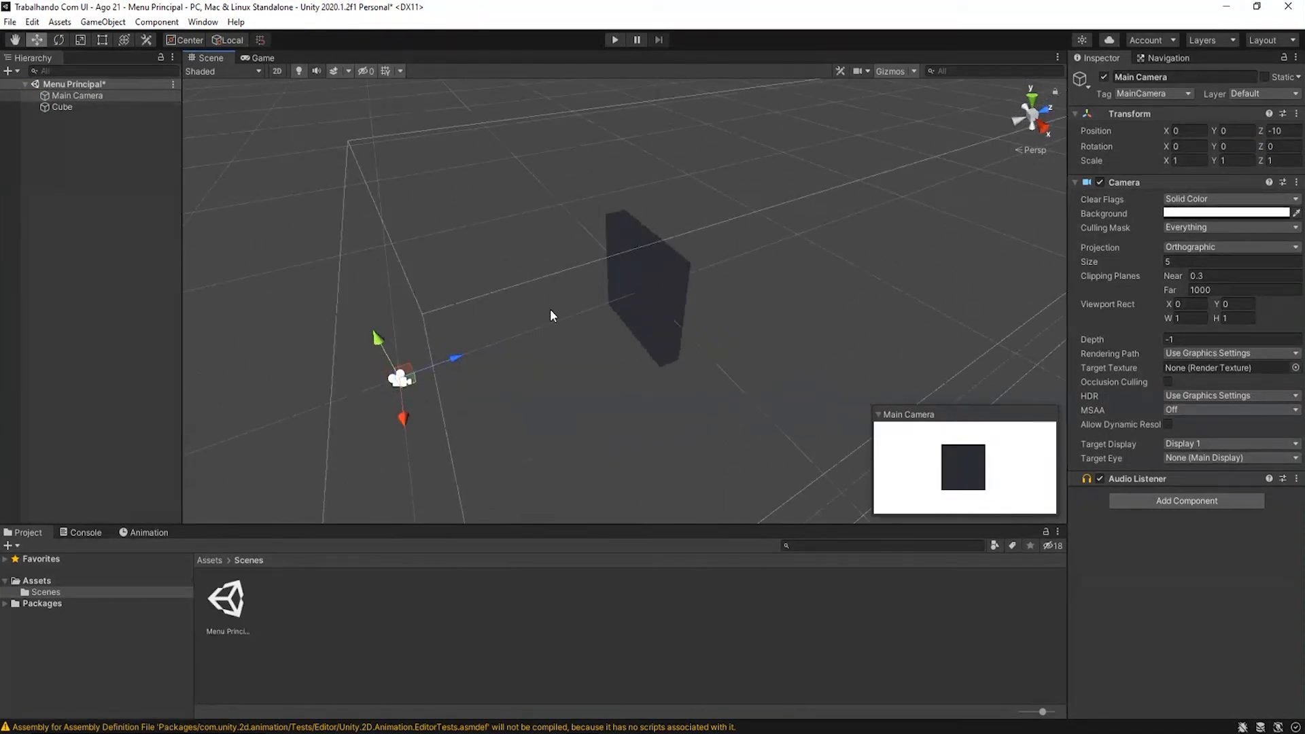
right_click_drag(598, 303, 760, 337)
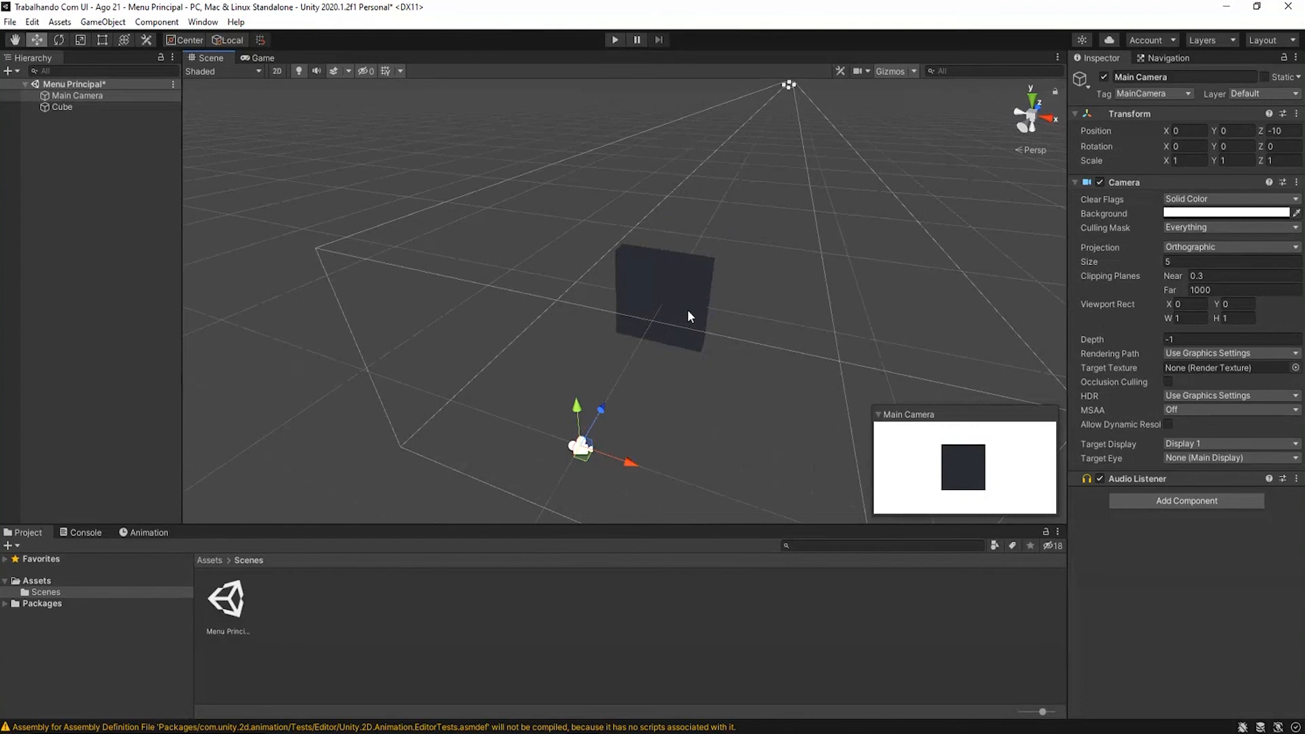
right_click_drag(691, 321, 753, 321)
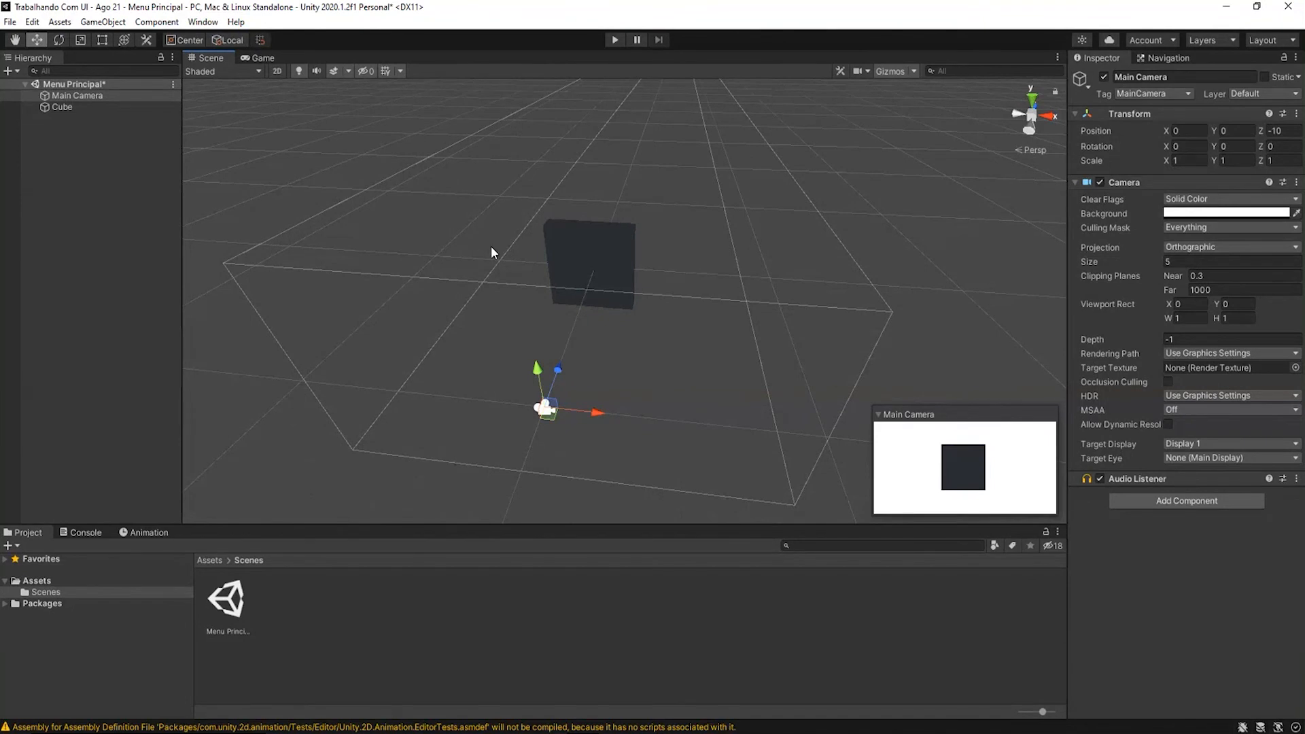
Move the Cube along its X and Y axes in the 3D view, to about X -0.83, Y 0.22
left_click(75, 109)
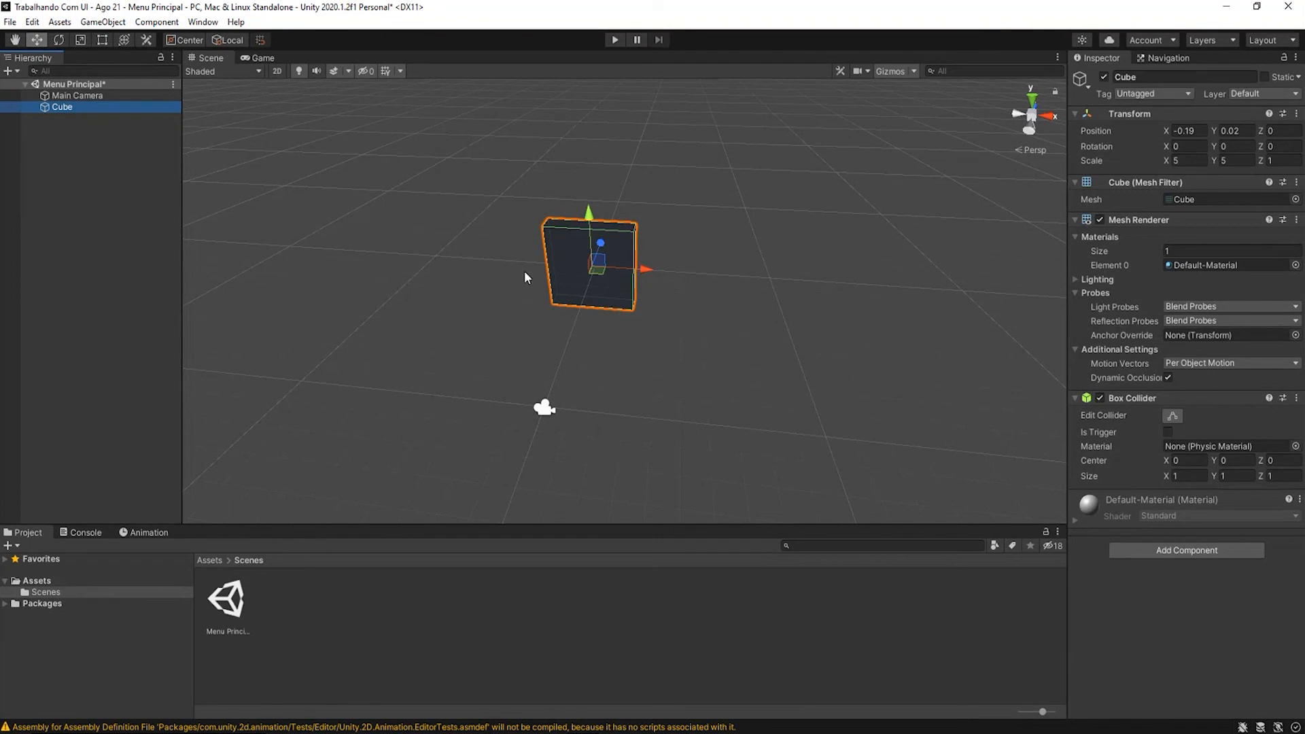
left_click_drag(673, 329, 627, 324, "alt")
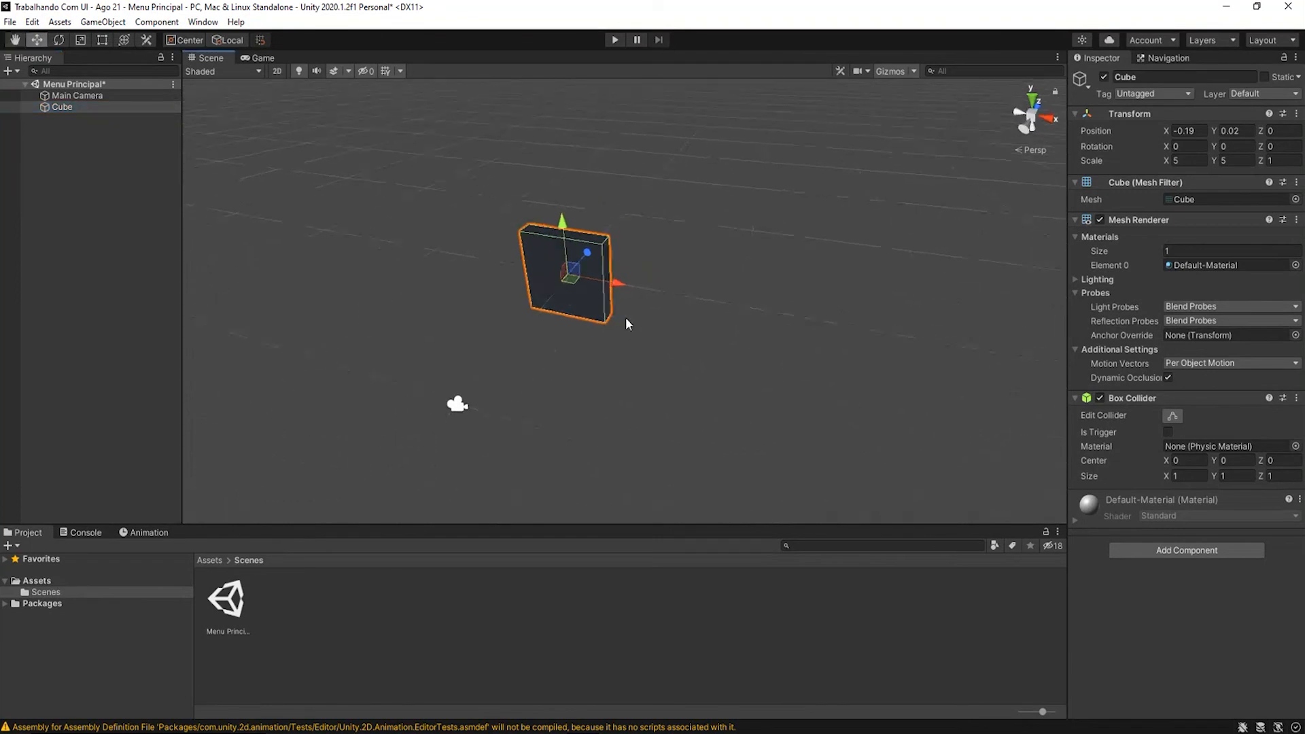
right_click_drag(662, 299, 665, 302)
left_click_drag(597, 301, 588, 273, "alt")
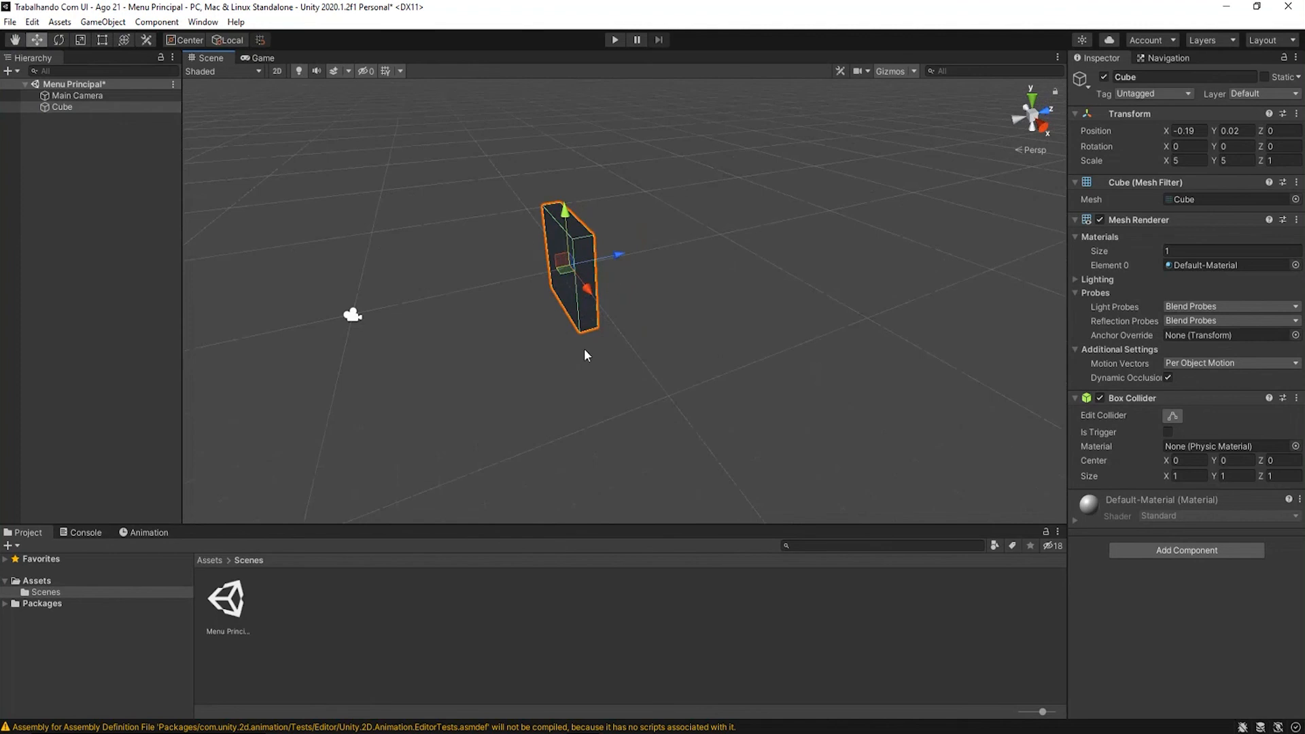
left_click_drag(585, 349, 804, 392, "alt")
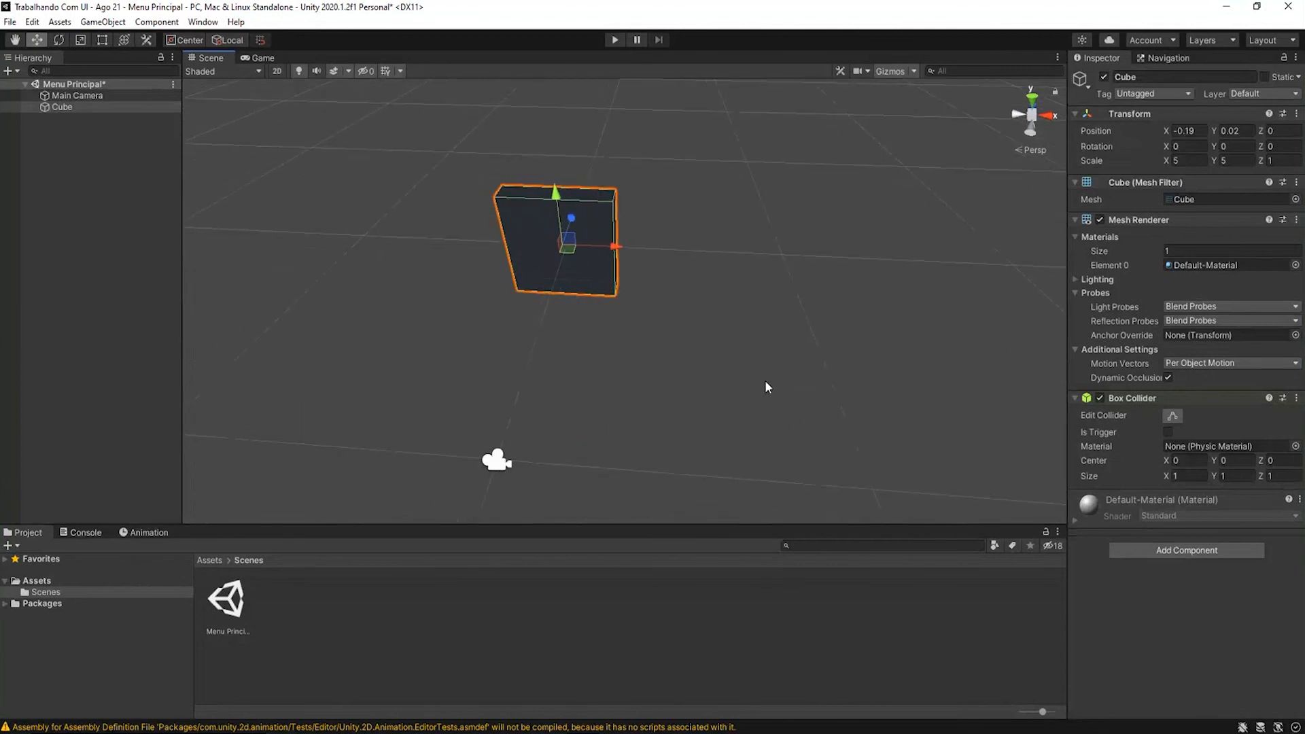
mouse_move(619, 247)
left_mouse_down()
mouse_move(783, 267)
mouse_move(518, 265)
mouse_move(607, 267)
left_mouse_up()
left_click_drag(540, 196, 598, 223)
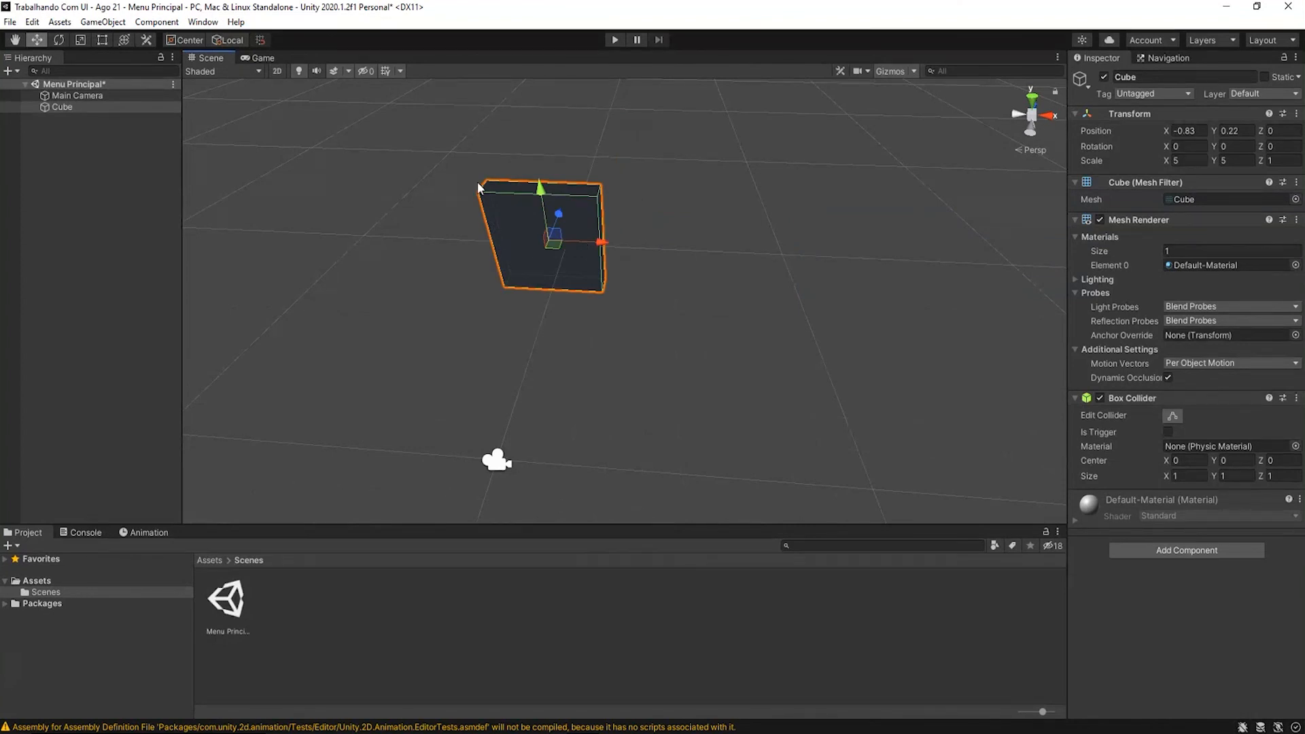
Dock the Game view beside the Scene view and widen it to show the whole Cube
left_click(262, 58)
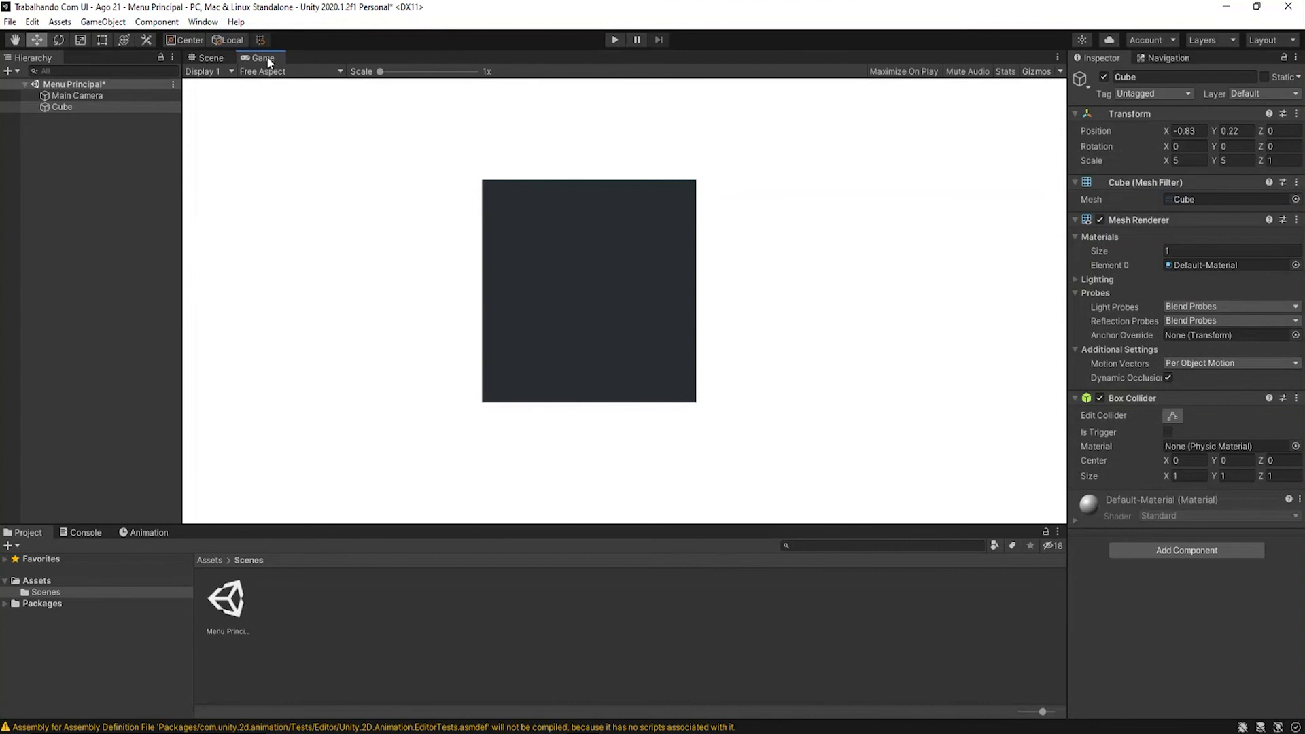
left_click_drag(267, 59, 307, 106)
left_click_drag(382, 175, 887, 267)
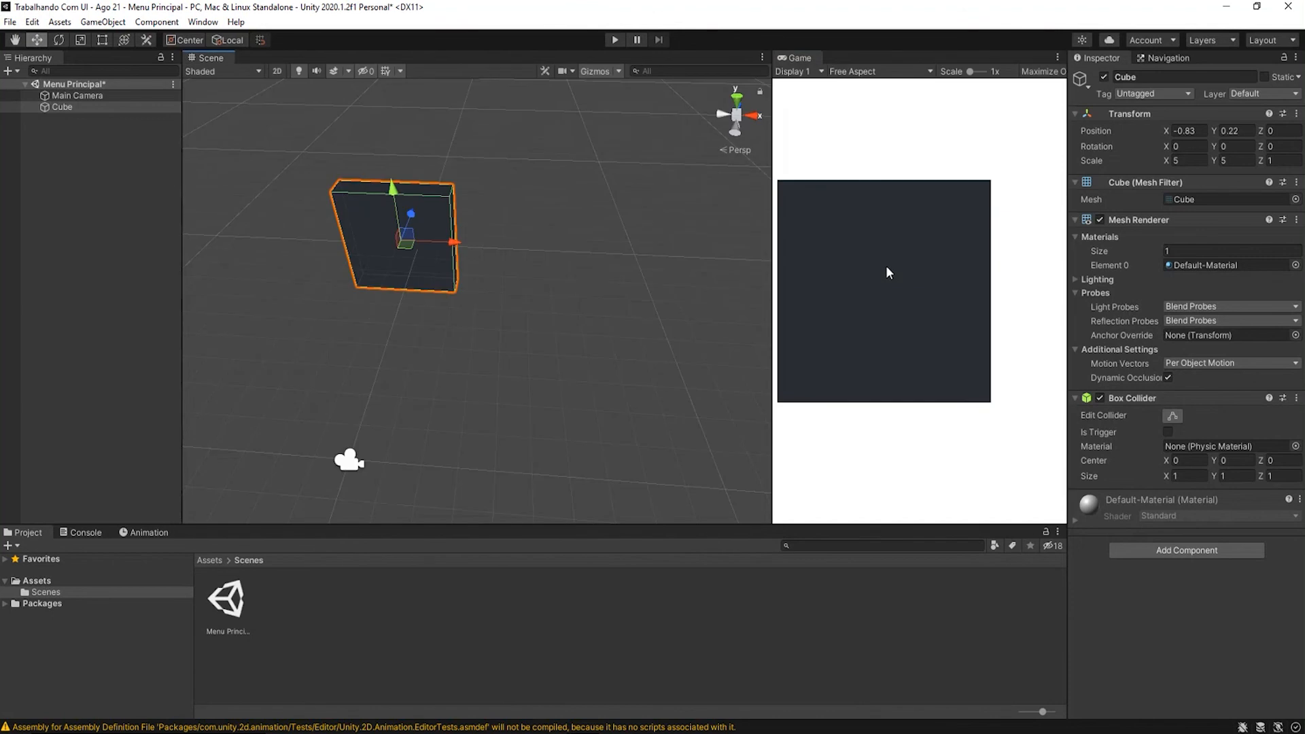
left_click_drag(768, 303, 679, 291)
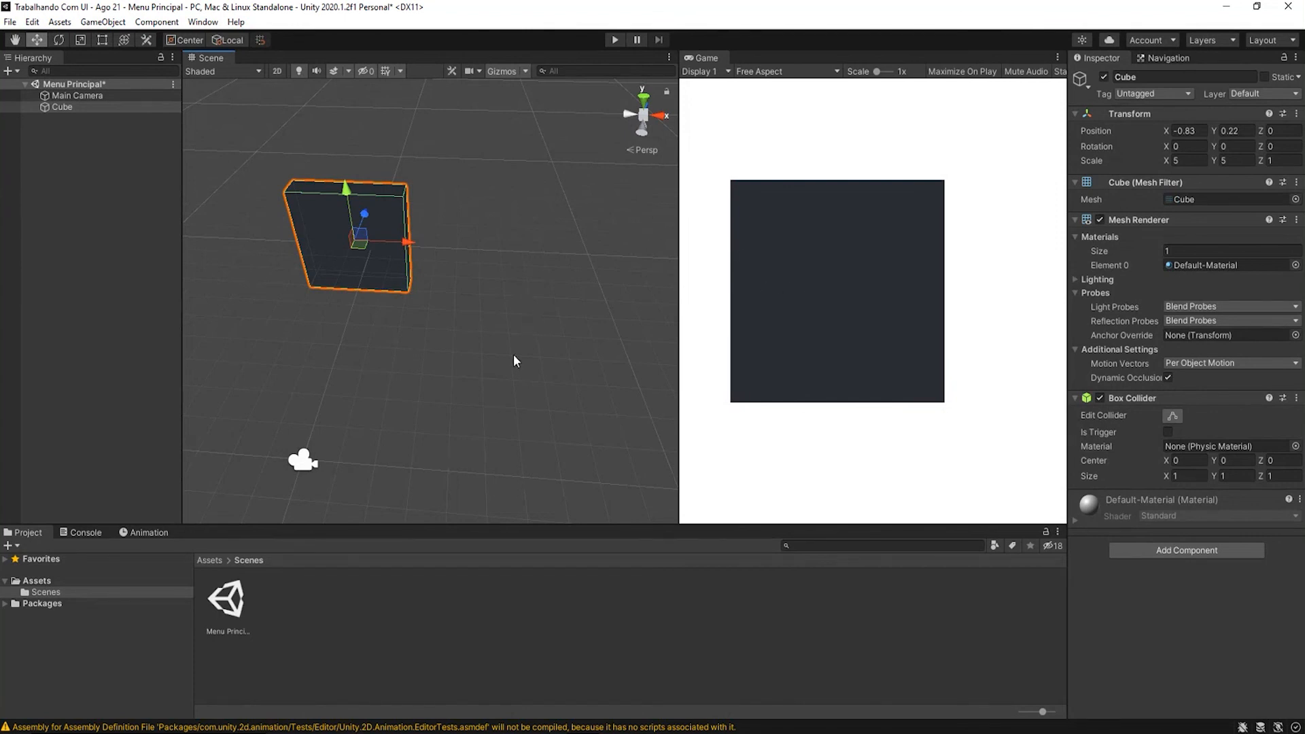
Examine the Main Camera's Projection options, Perspective and Orthographic, and its view volume in the Scene view
right_click_drag(516, 349, 380, 362)
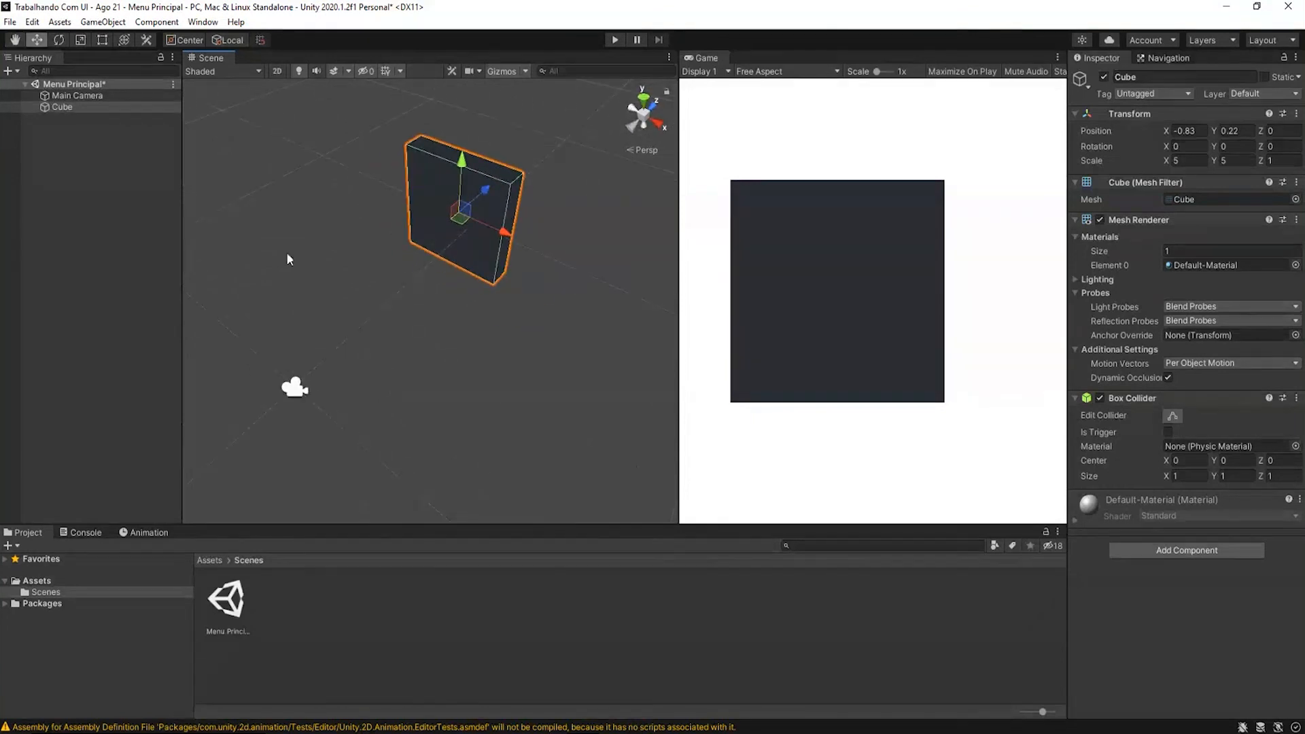
left_click(113, 96)
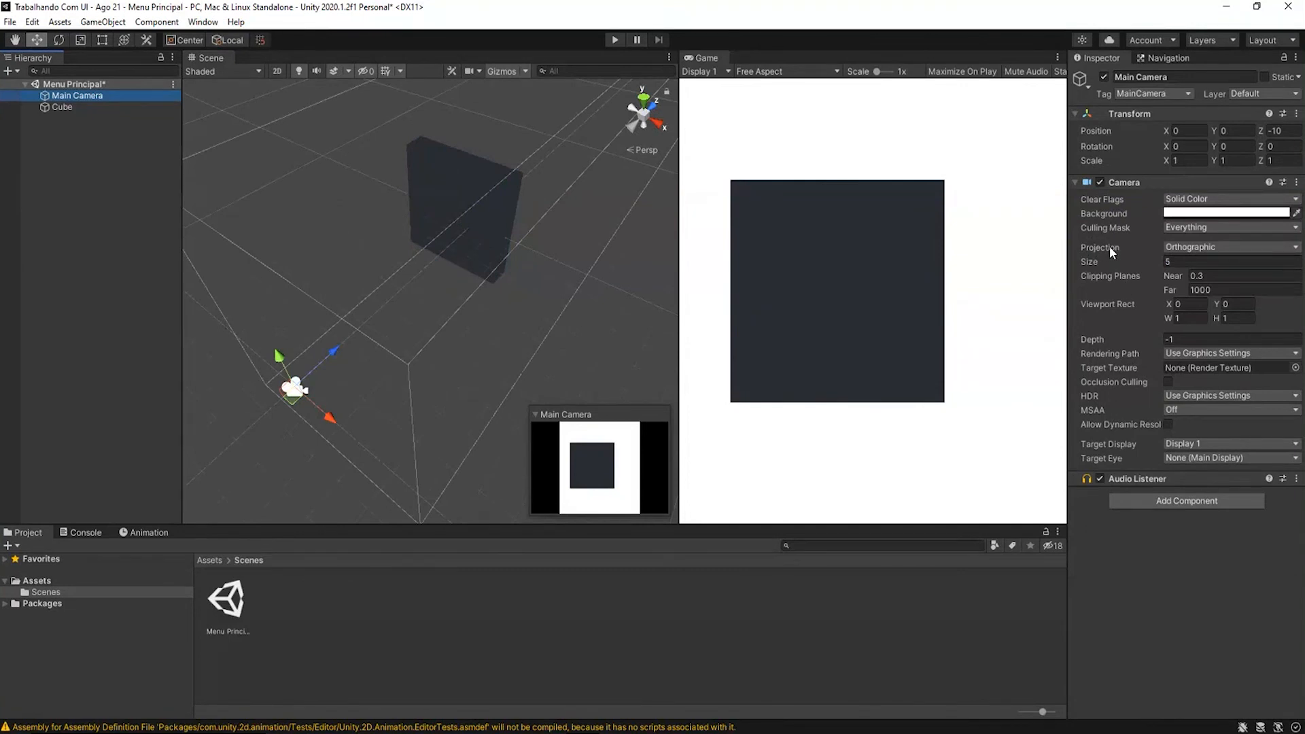
left_click(1200, 248)
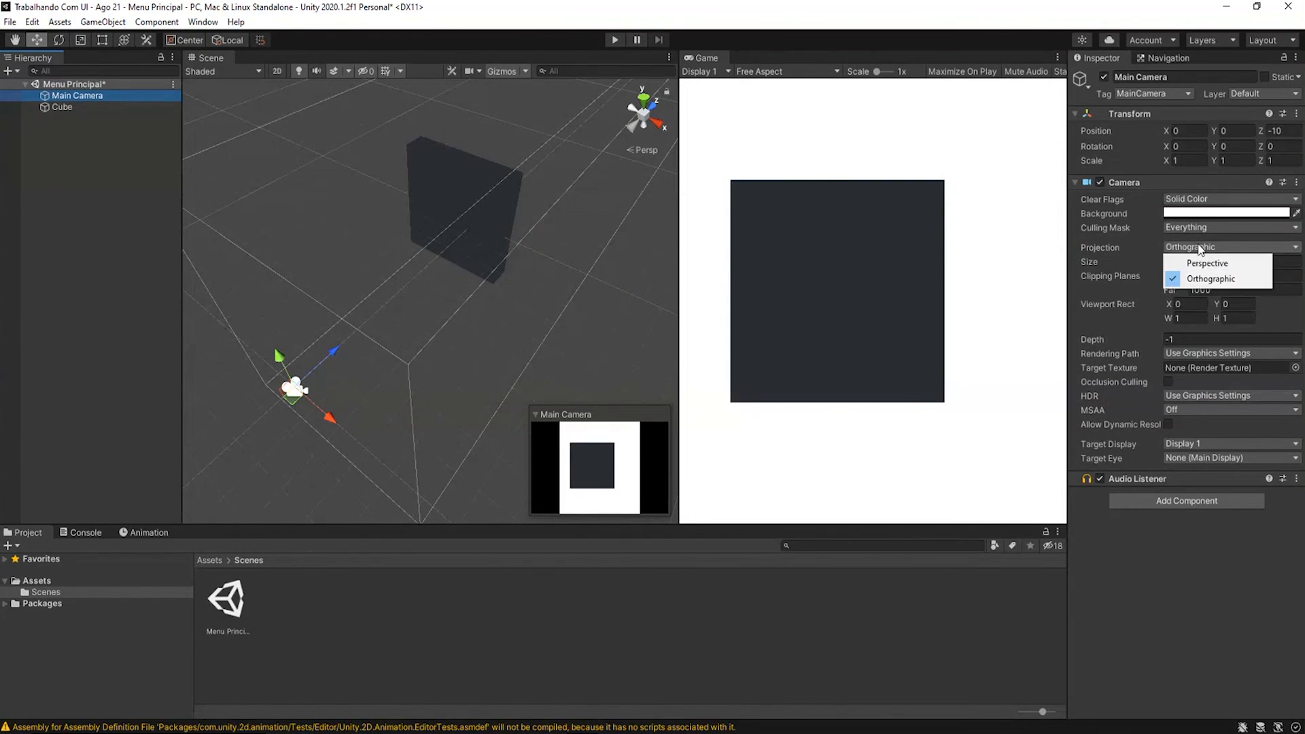
left_click(979, 12)
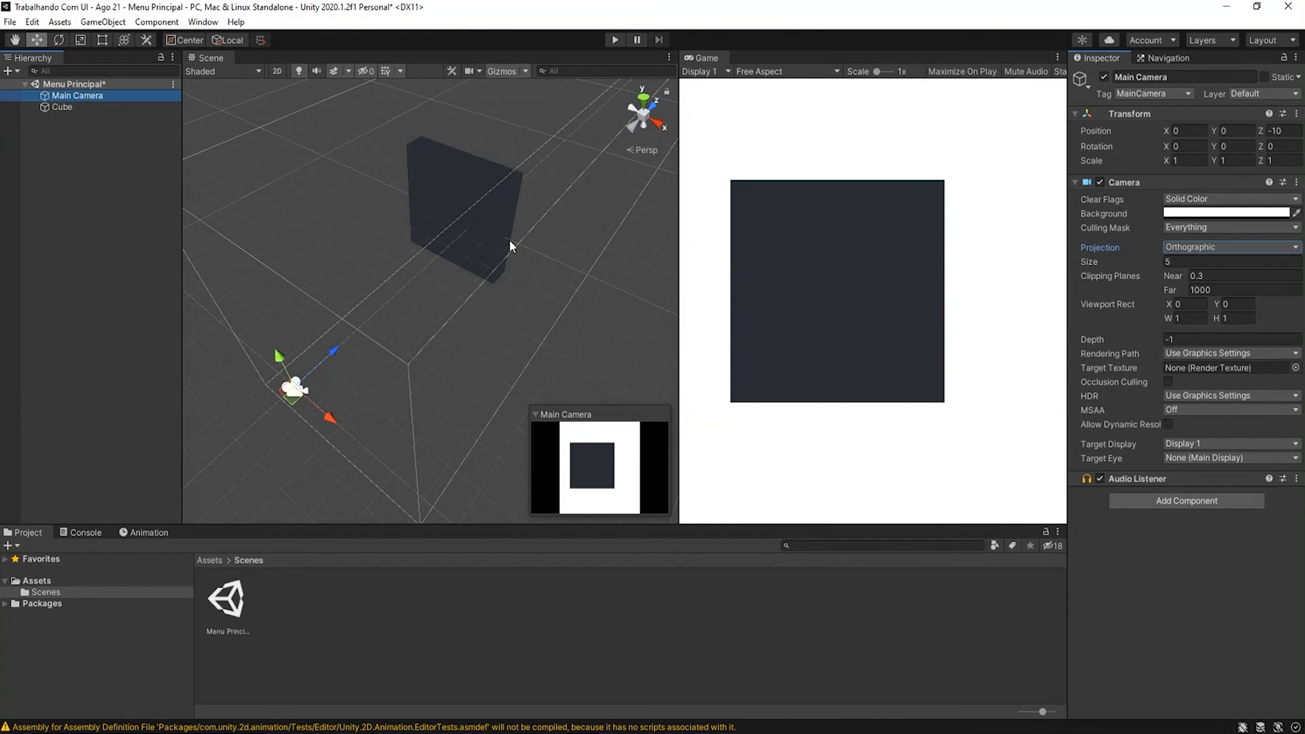
mouse_move(523, 231)
right_mouse_down()
mouse_move(495, 247)
mouse_move(602, 271)
mouse_move(639, 253)
mouse_move(536, 198)
mouse_move(502, 220)
right_mouse_up()
key("a")
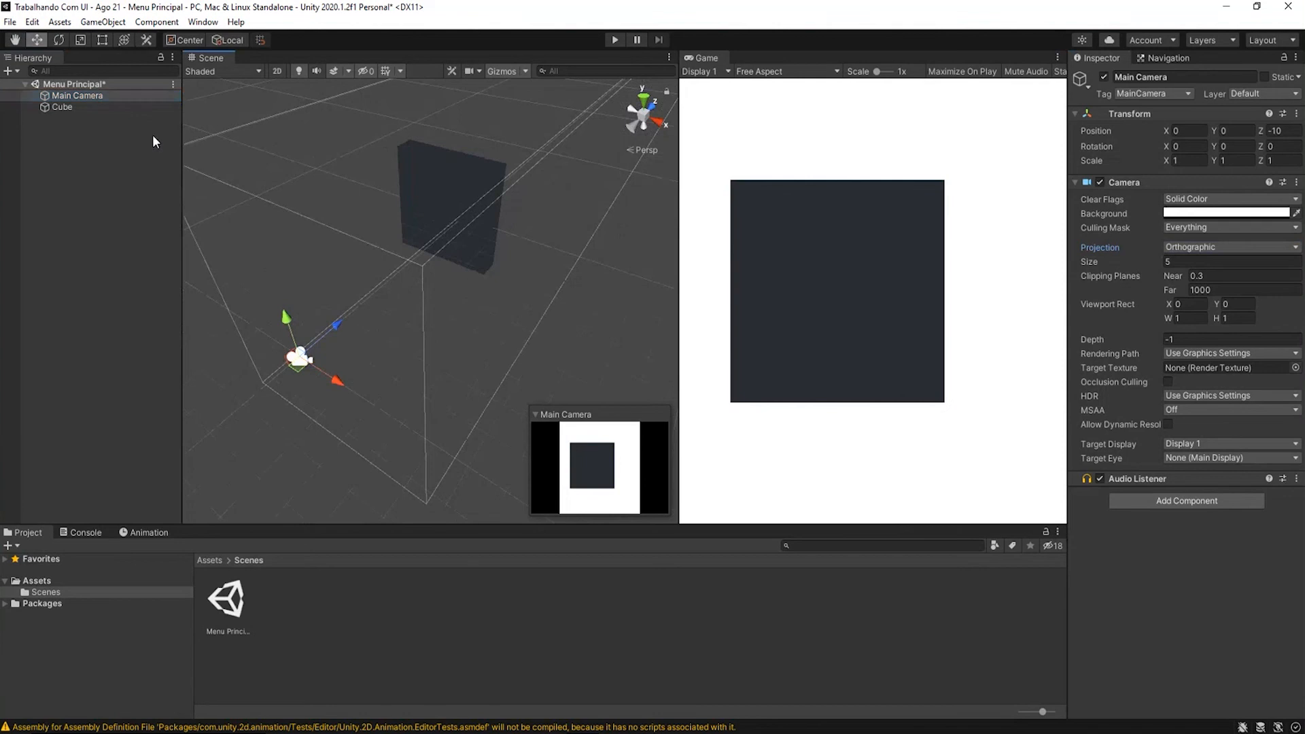
Move the Cube along its Z axis in the 3D view to about 4.17 and back to about 0.27
left_click(83, 107)
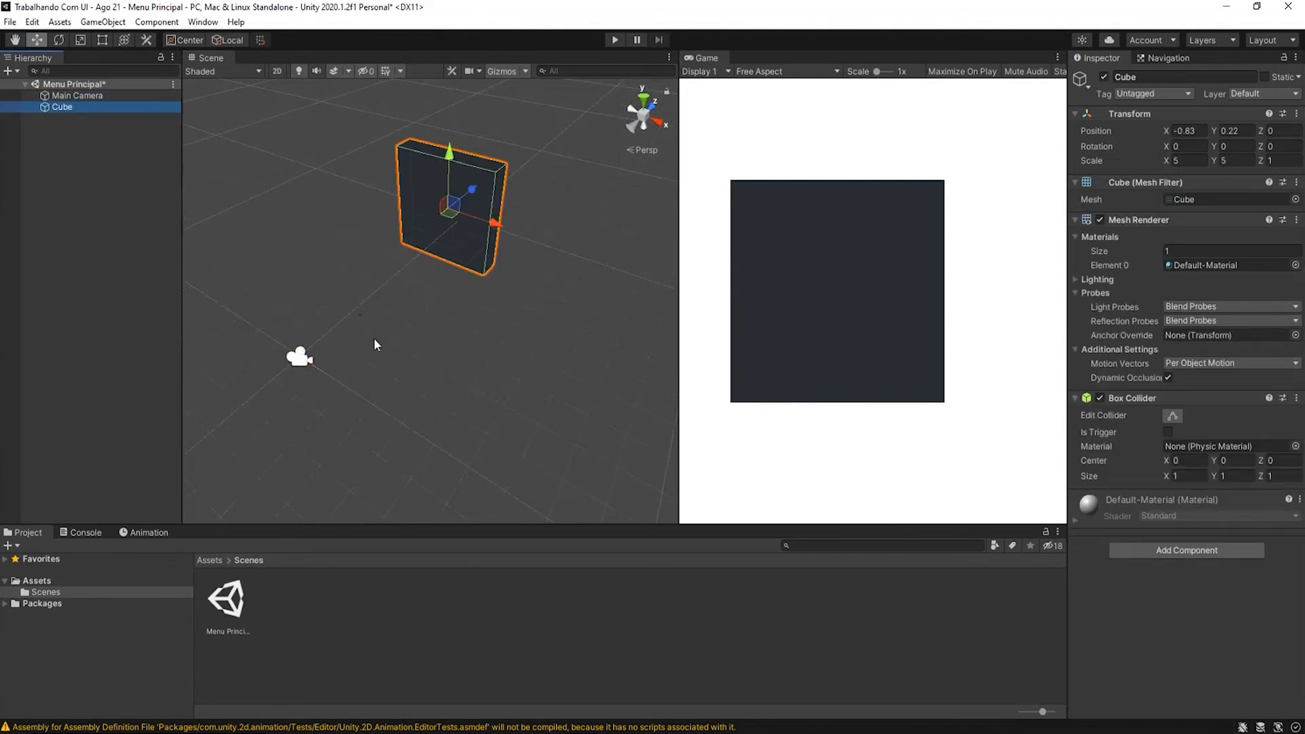
right_click_drag(546, 205, 403, 217)
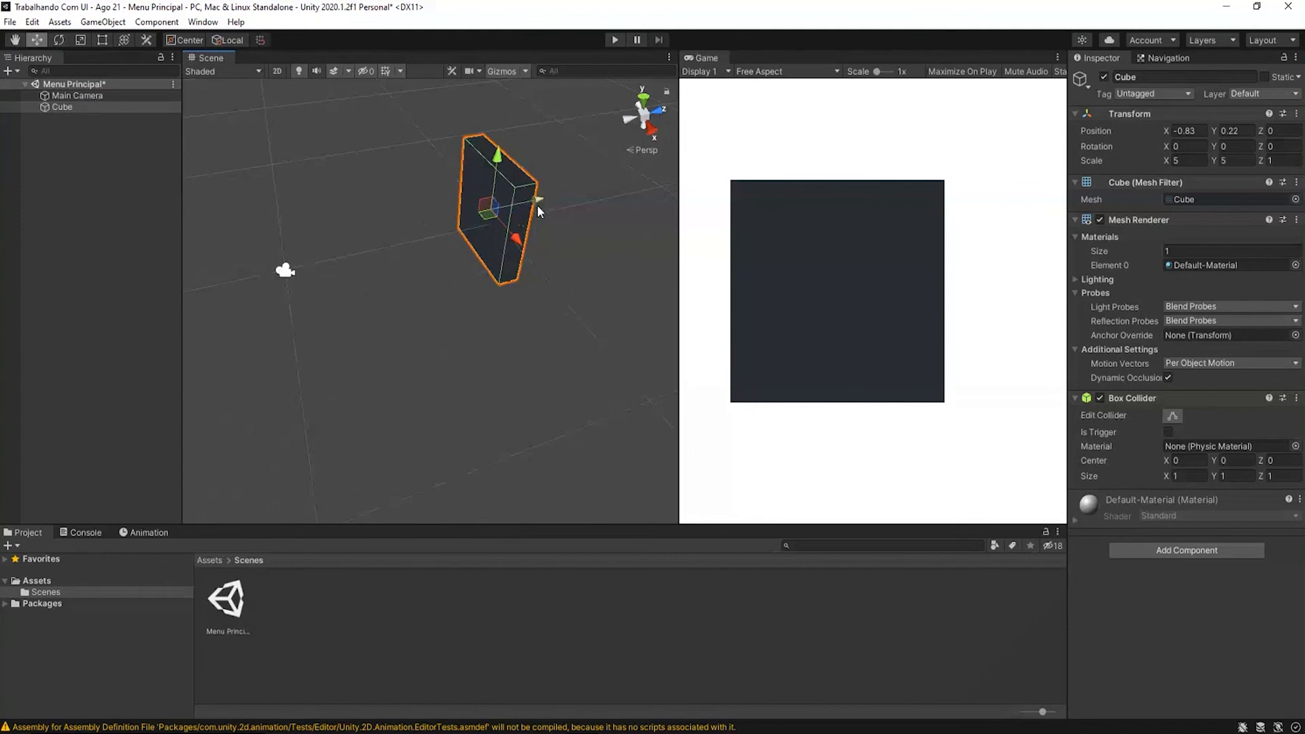
left_click_drag(538, 203, 636, 192)
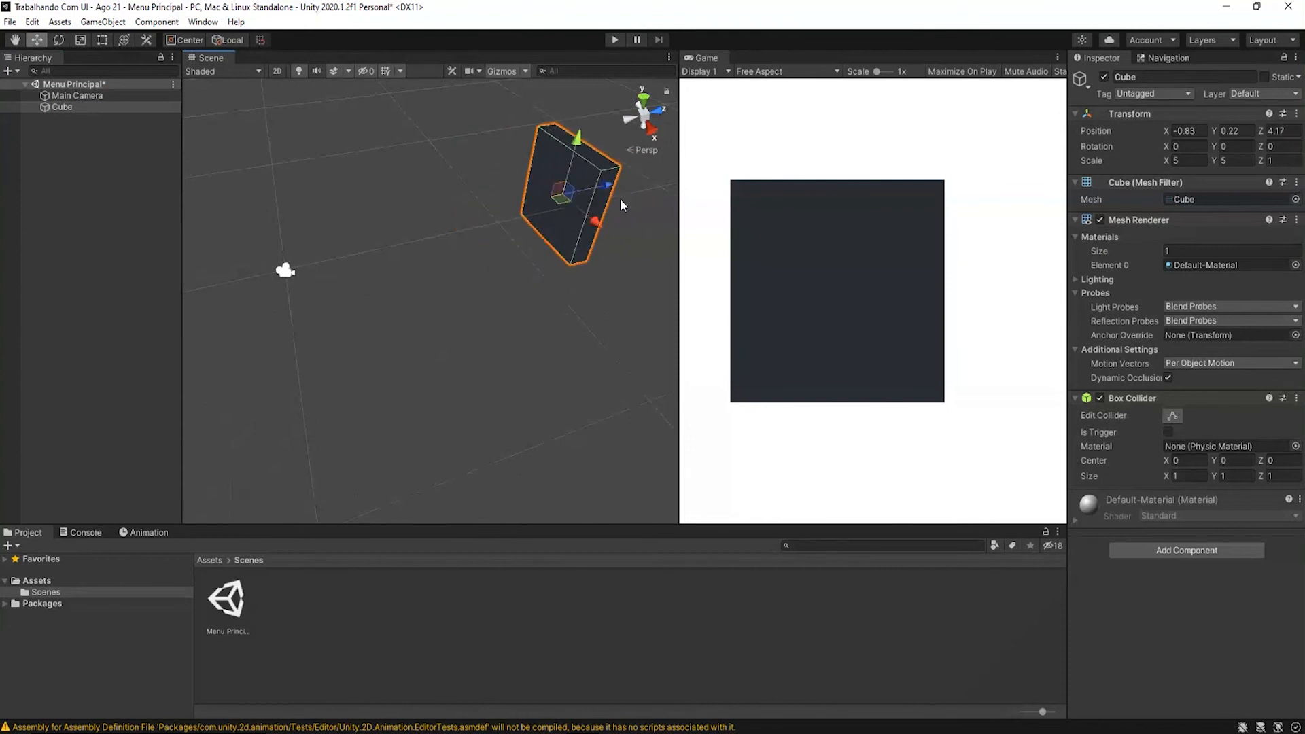
middle_click_drag(620, 198, 537, 183)
left_click_drag(523, 183, 605, 223)
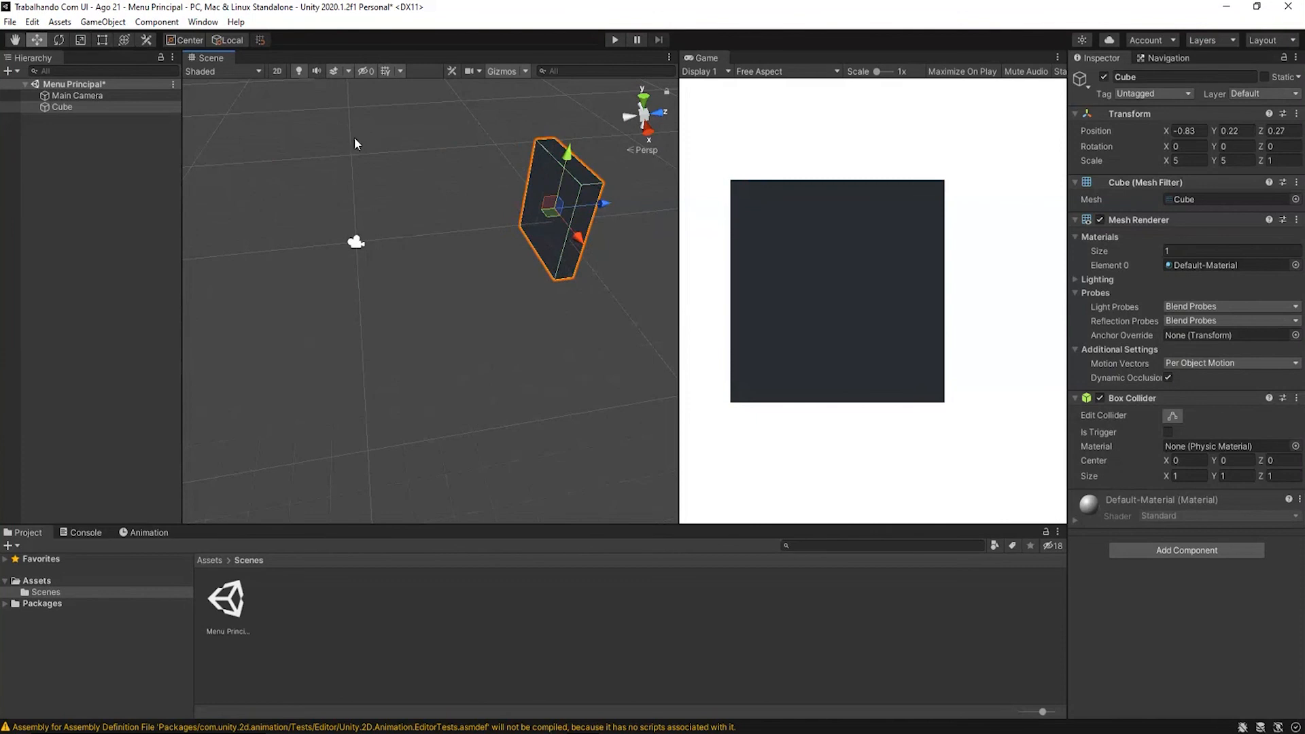
Set the Main Camera's Projection to Perspective and view its frustum around the Cube from the side
left_click(117, 96)
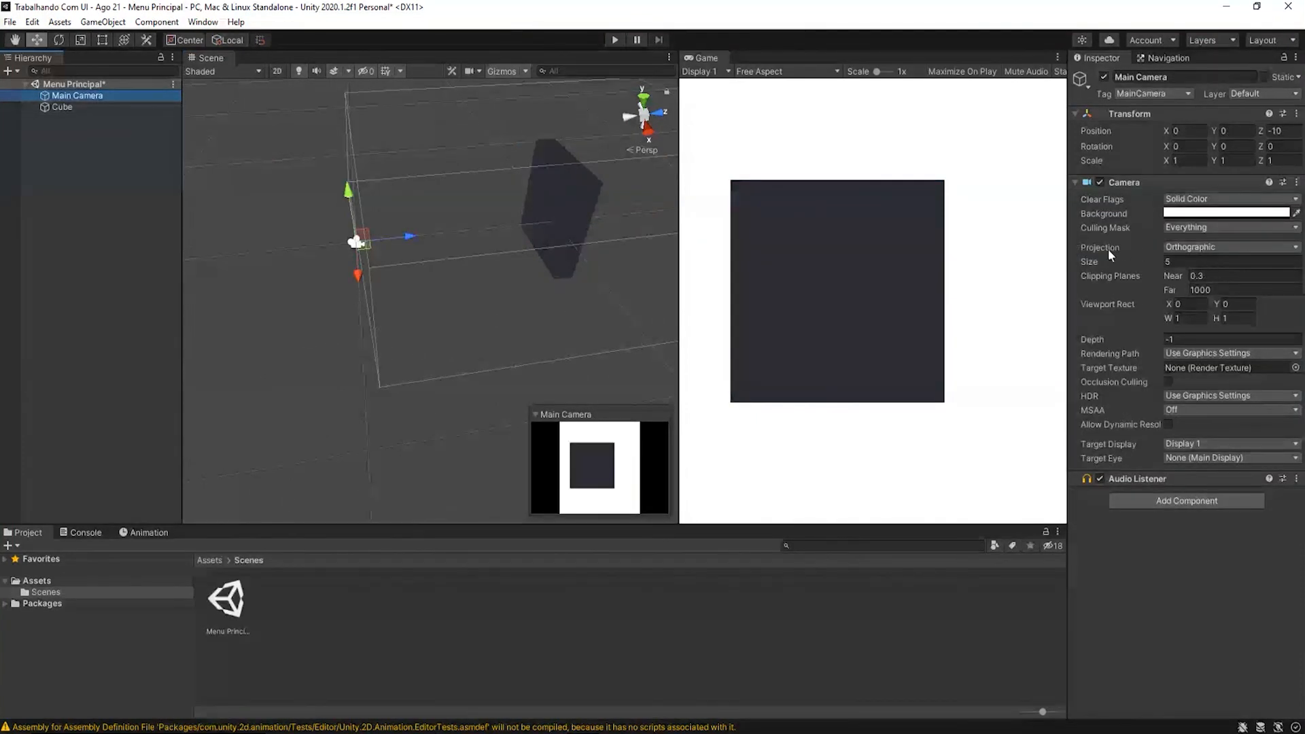
left_click(1201, 249)
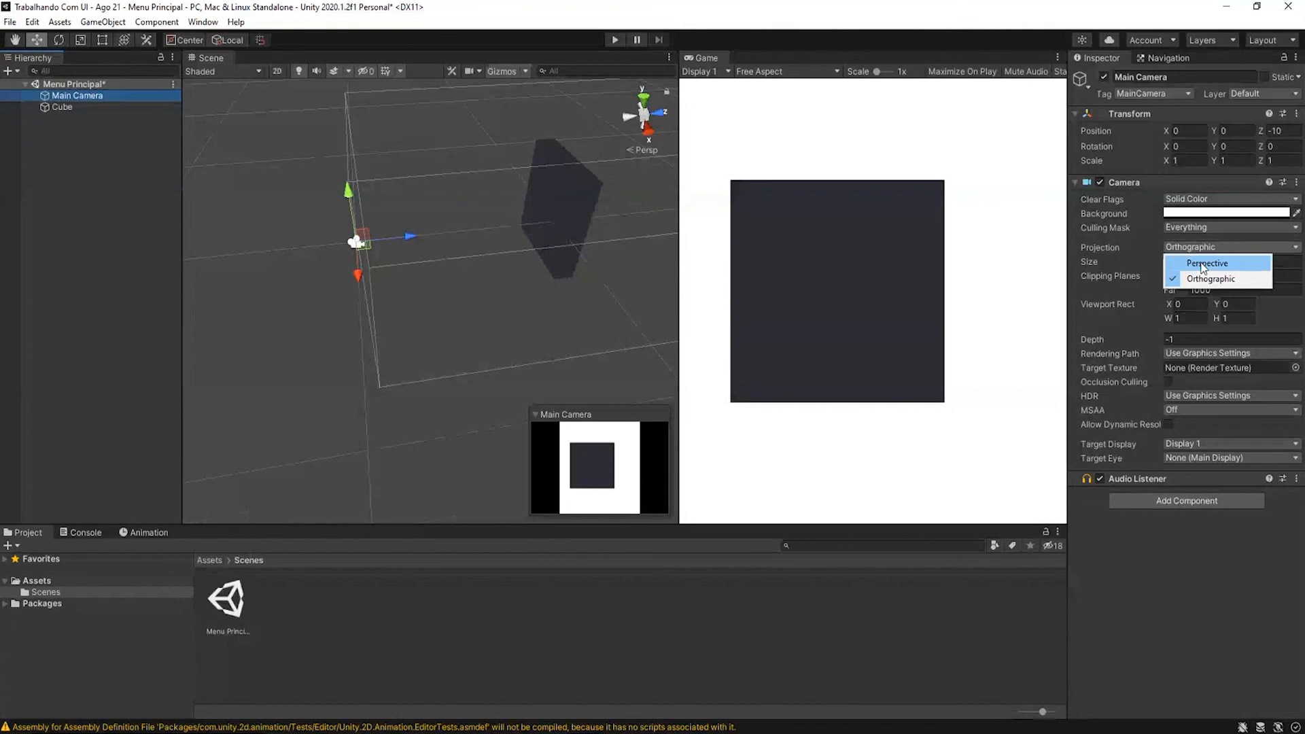
left_click(1207, 263)
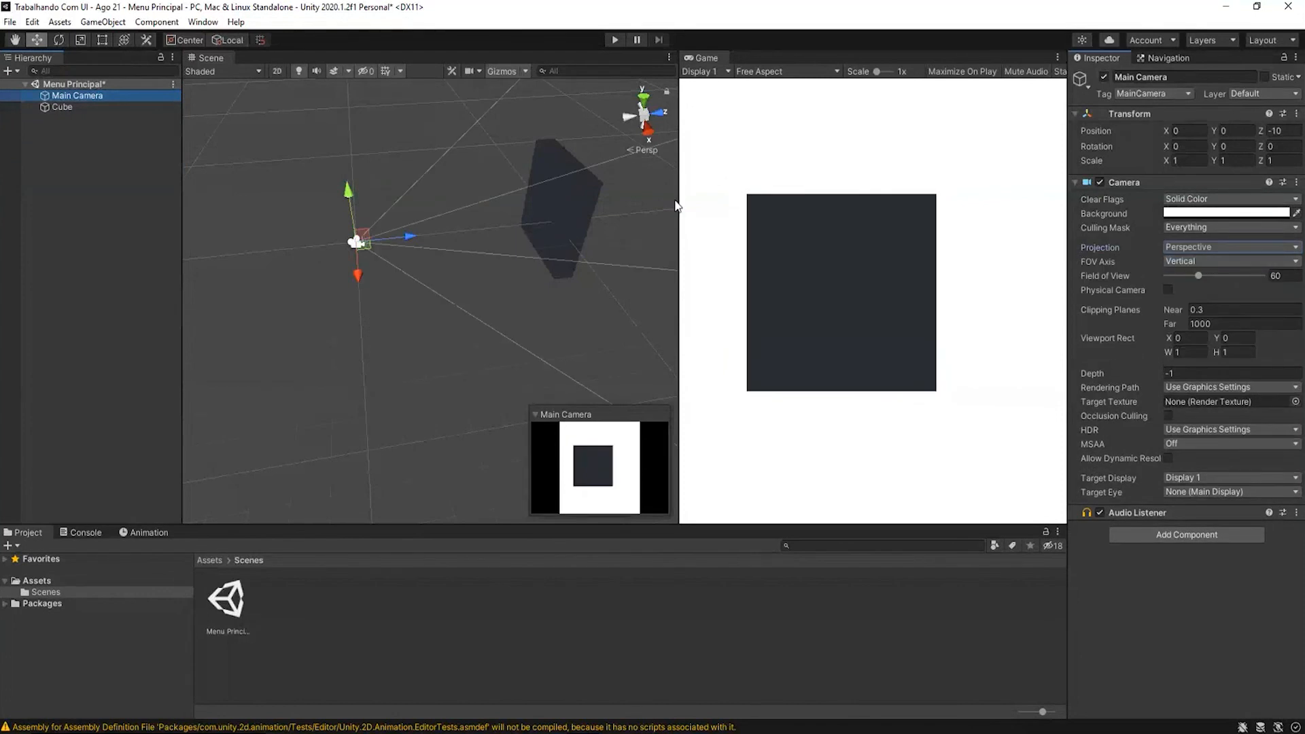
left_click_drag(614, 229, 548, 232, "alt")
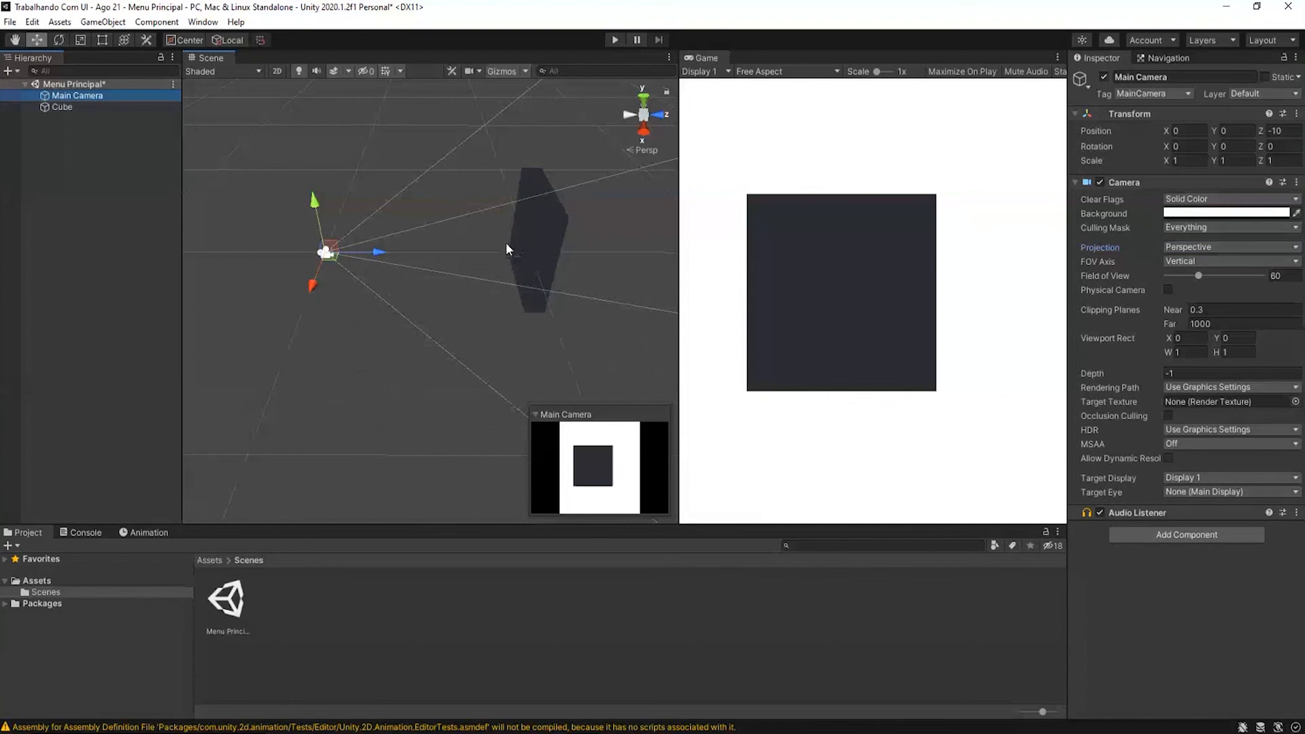
Move the Cube along Z toward the camera to about -1.16, and away from it to about 0.79
left_click(96, 107)
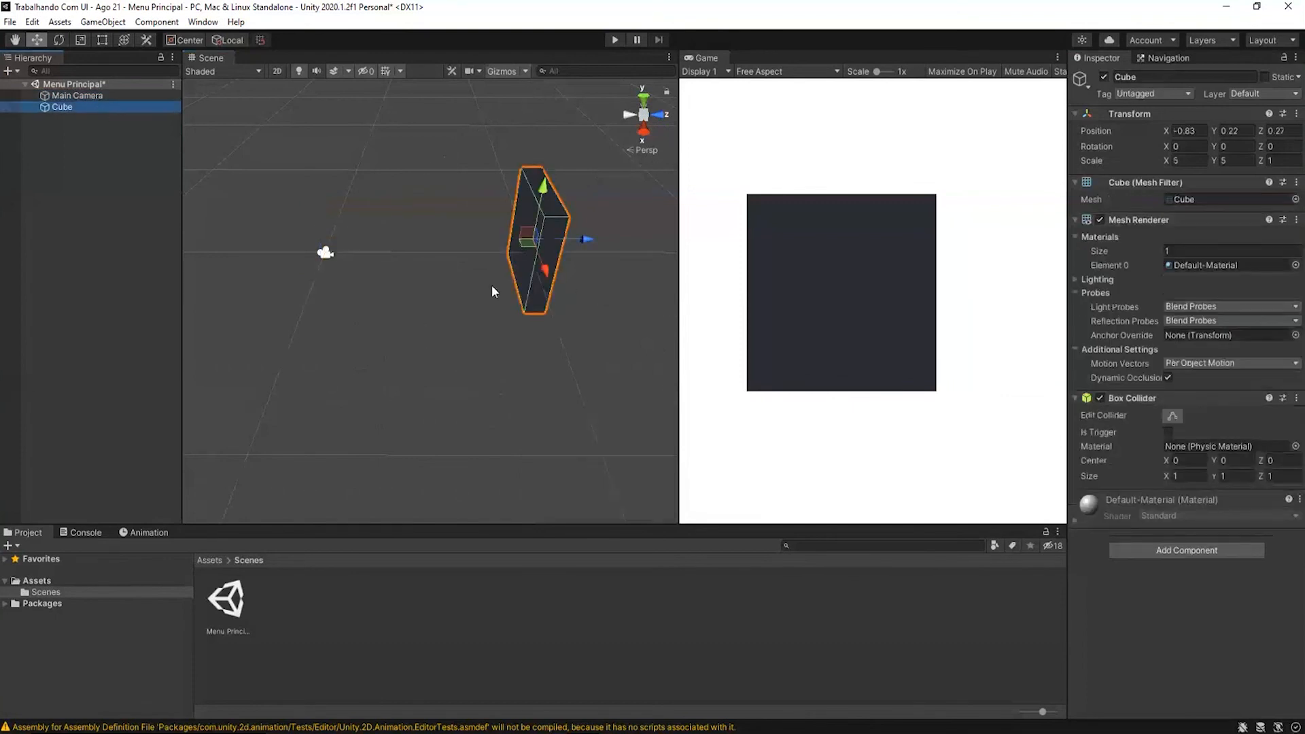
left_click_drag(588, 239, 560, 252)
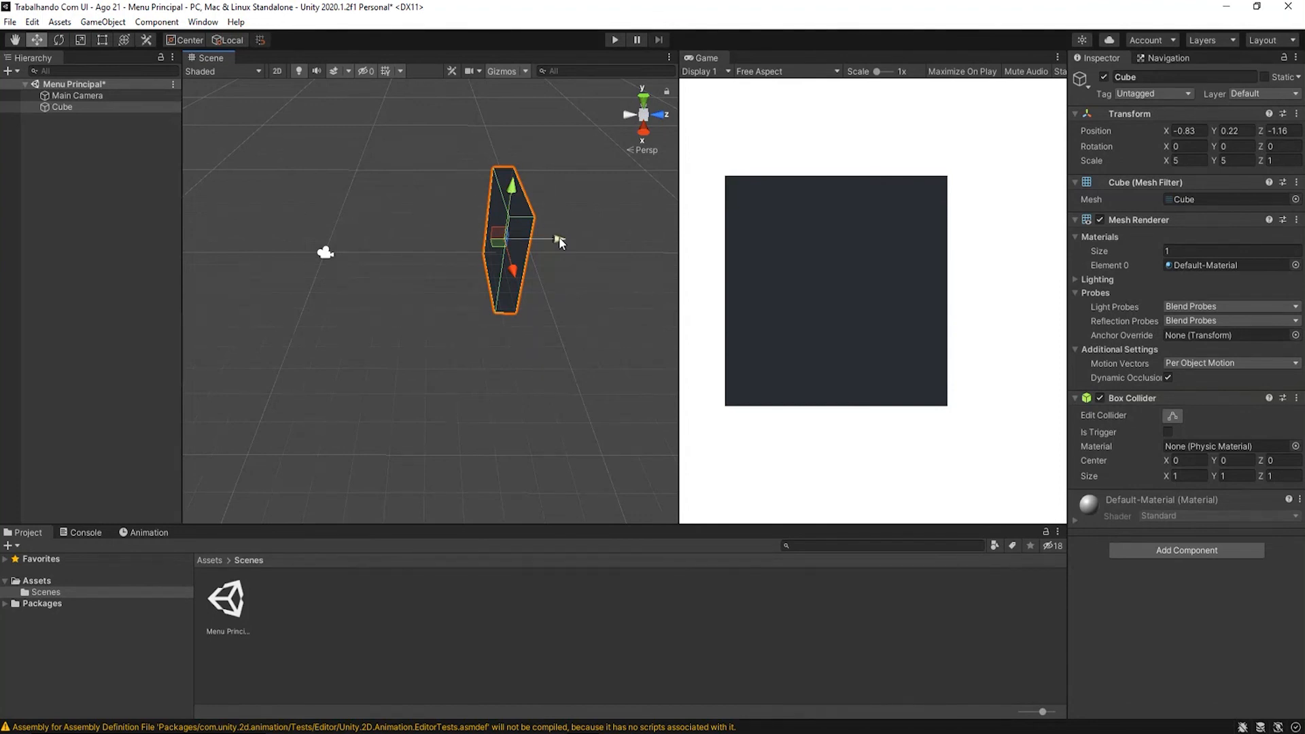
left_click_drag(560, 243, 598, 243)
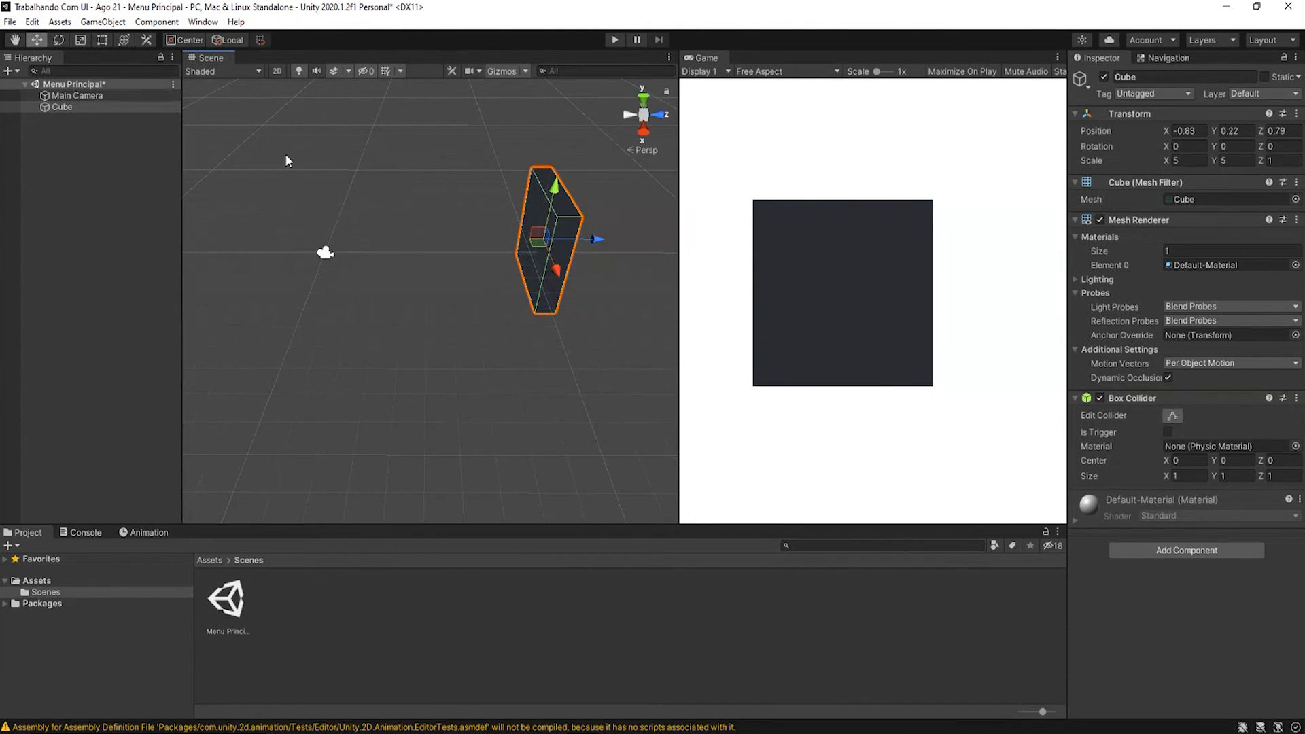
Select the Main Camera and open its Culling Mask options
left_click(129, 96)
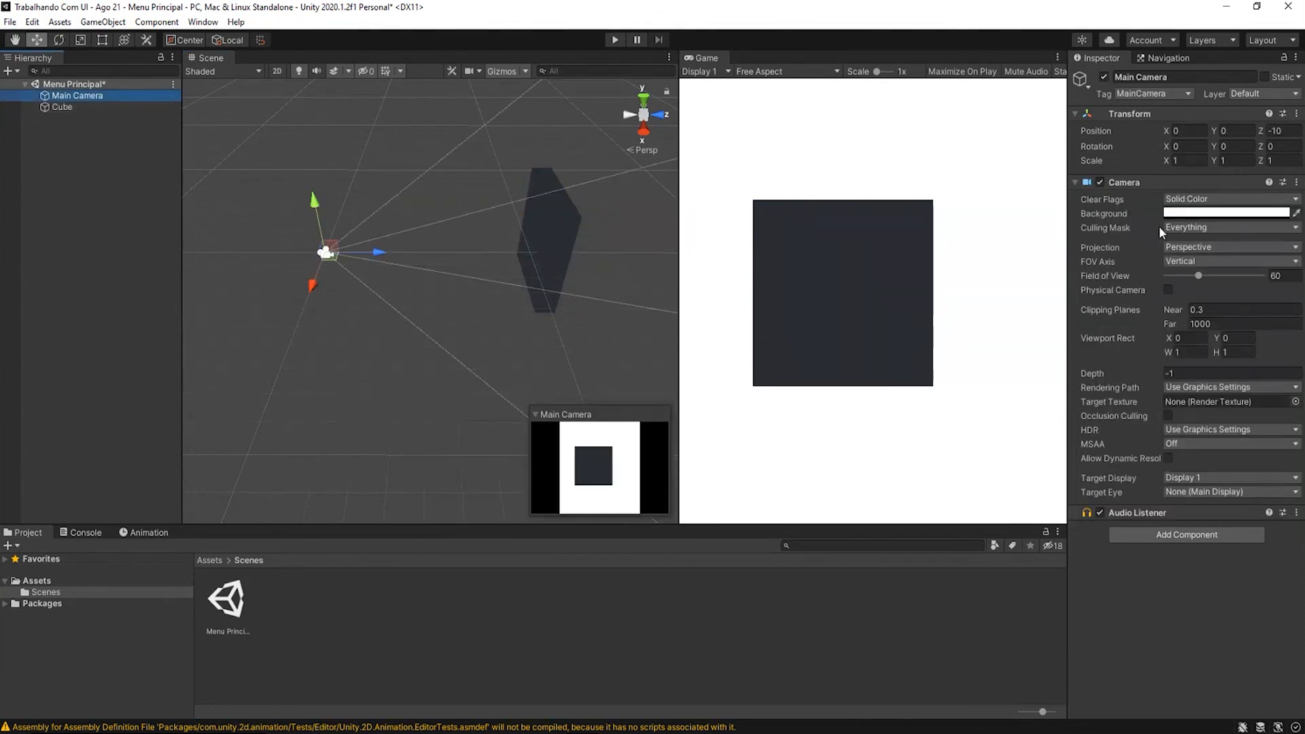
left_click(1234, 229)
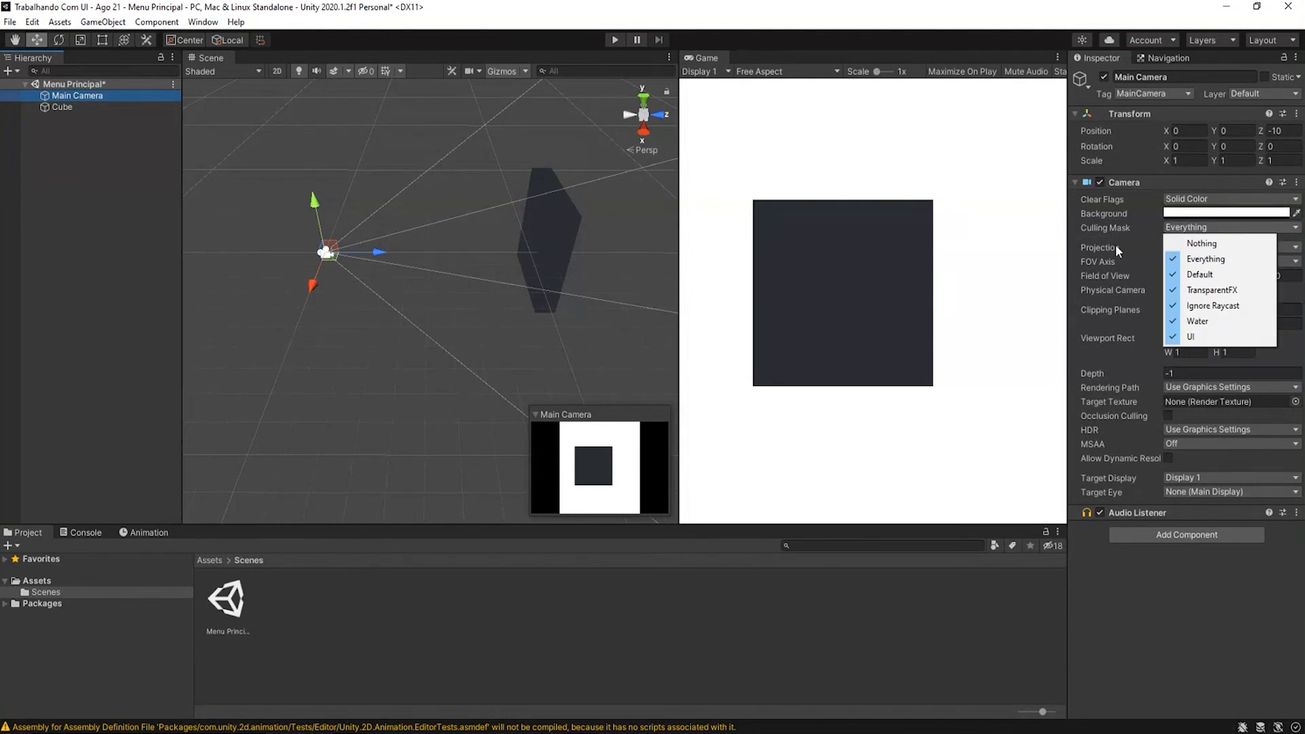